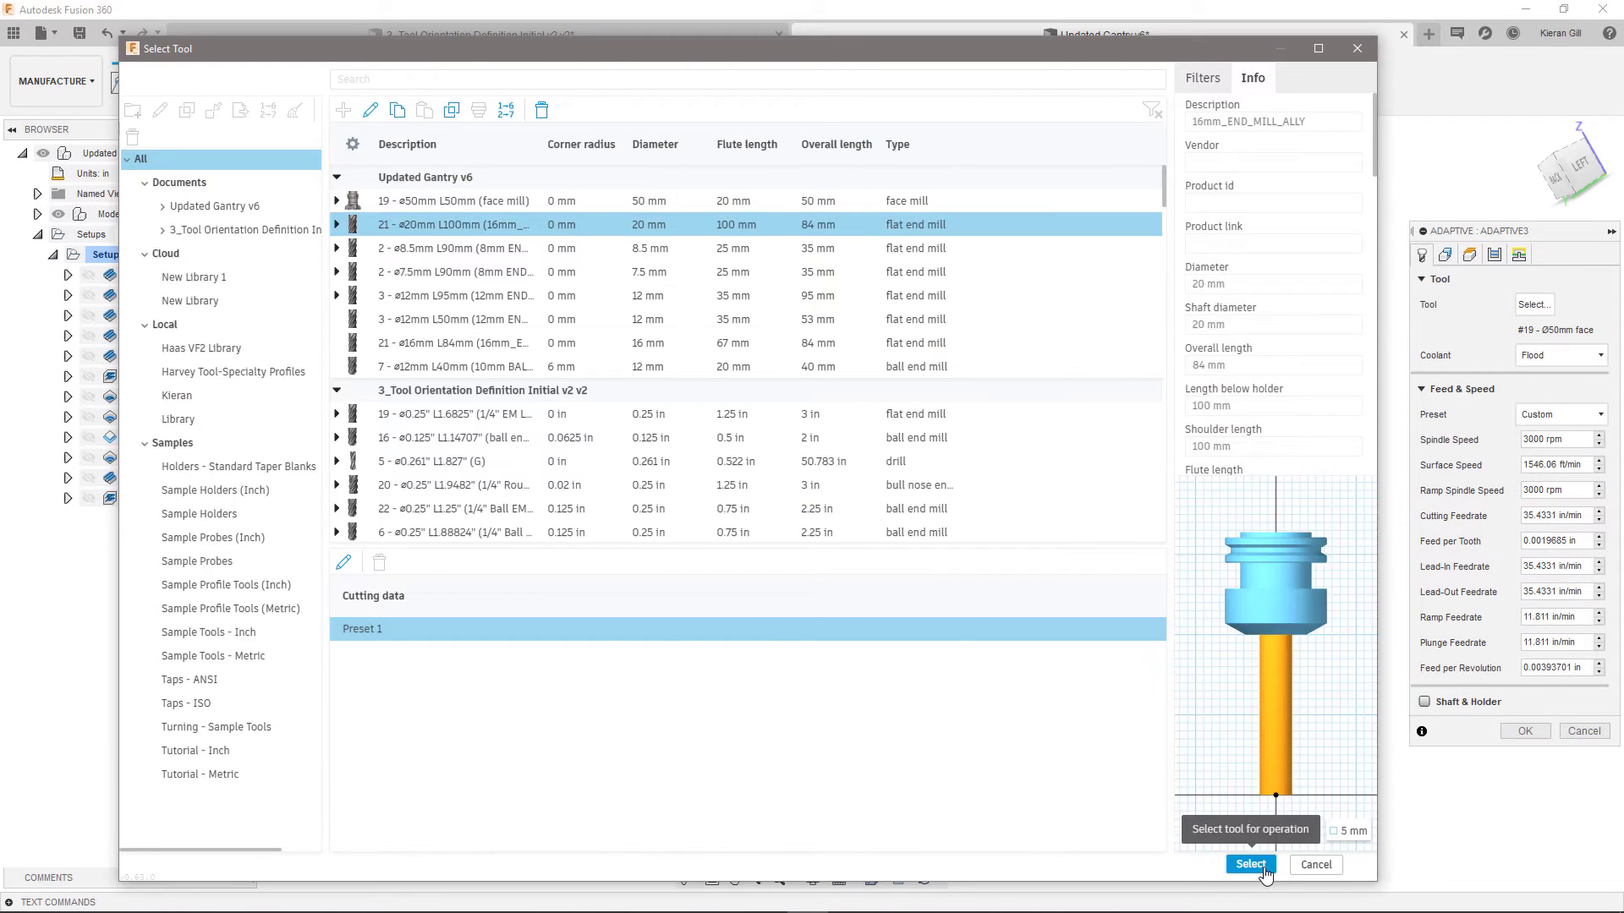
# Confirm the chosen end mill and bound Adaptive3 by selected model edges.
pyautogui.click(1251, 864)
pyautogui.click(1445, 255)
pyautogui.click(1562, 305)
pyautogui.click(1547, 385)
pyautogui.click(952, 454)
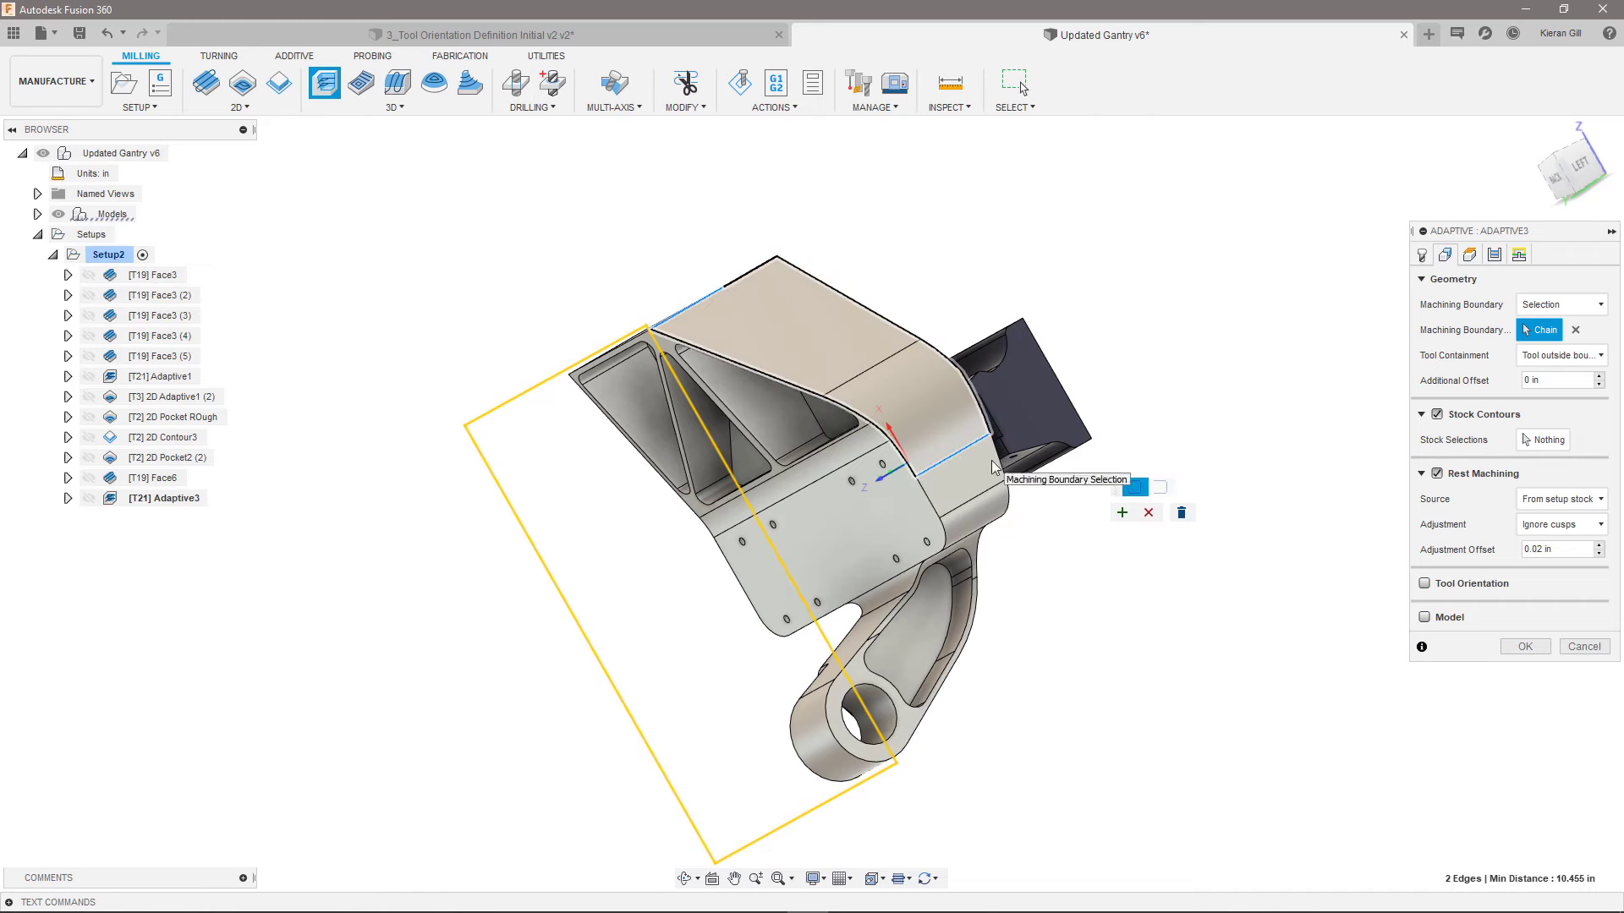
# Enable rest machining from previous operations and a face-based tool axis, then generate Adaptive3.
pyautogui.click(1561, 499)
pyautogui.click(1556, 528)
pyautogui.click(1424, 609)
pyautogui.click(811, 328)
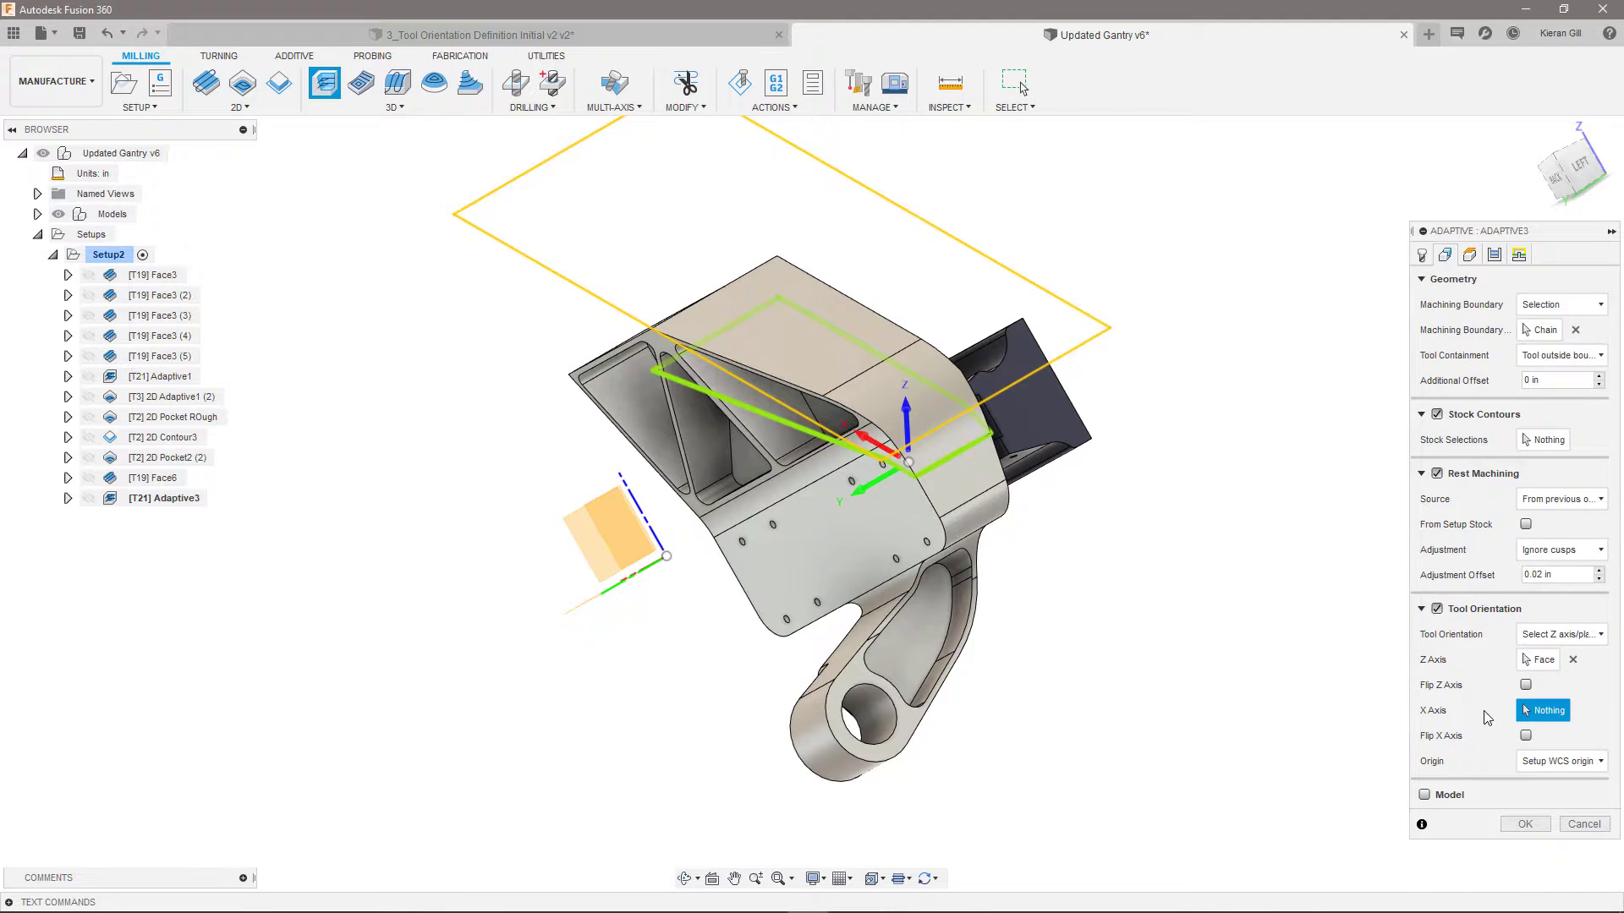
pyautogui.click(1493, 254)
pyautogui.click(1525, 855)
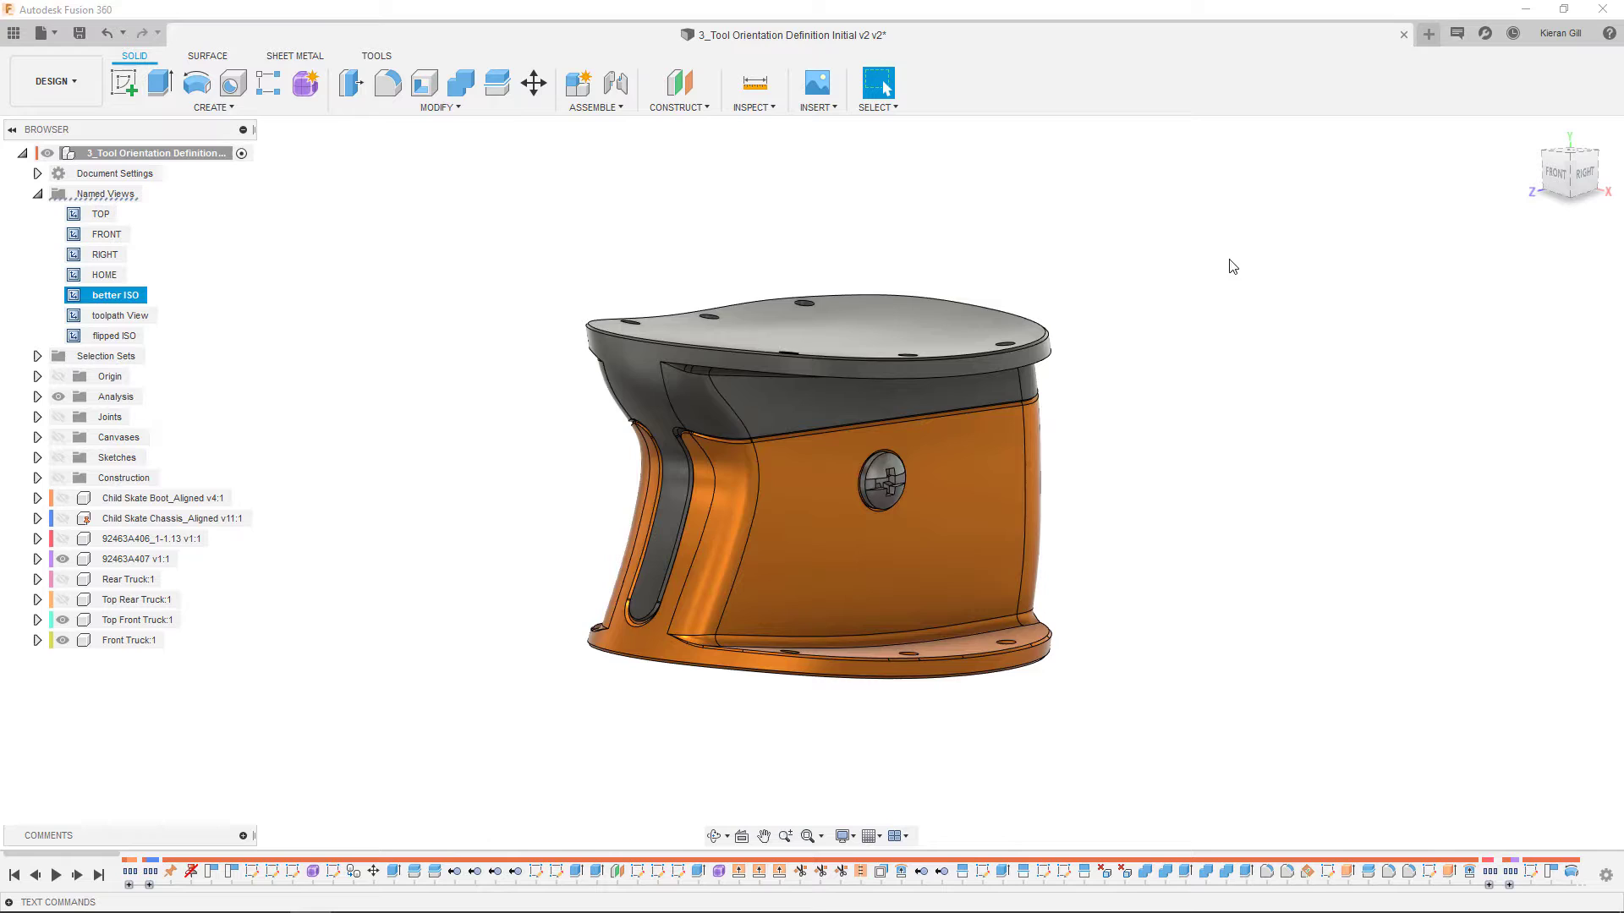
# Orbit around the truck to inspect it, then return to the 'better ISO' view.
pyautogui.keyDown('shift'); pyautogui.moveTo(1248, 367); pyautogui.dragTo(718, 144, button='middle'); pyautogui.keyUp('shift')
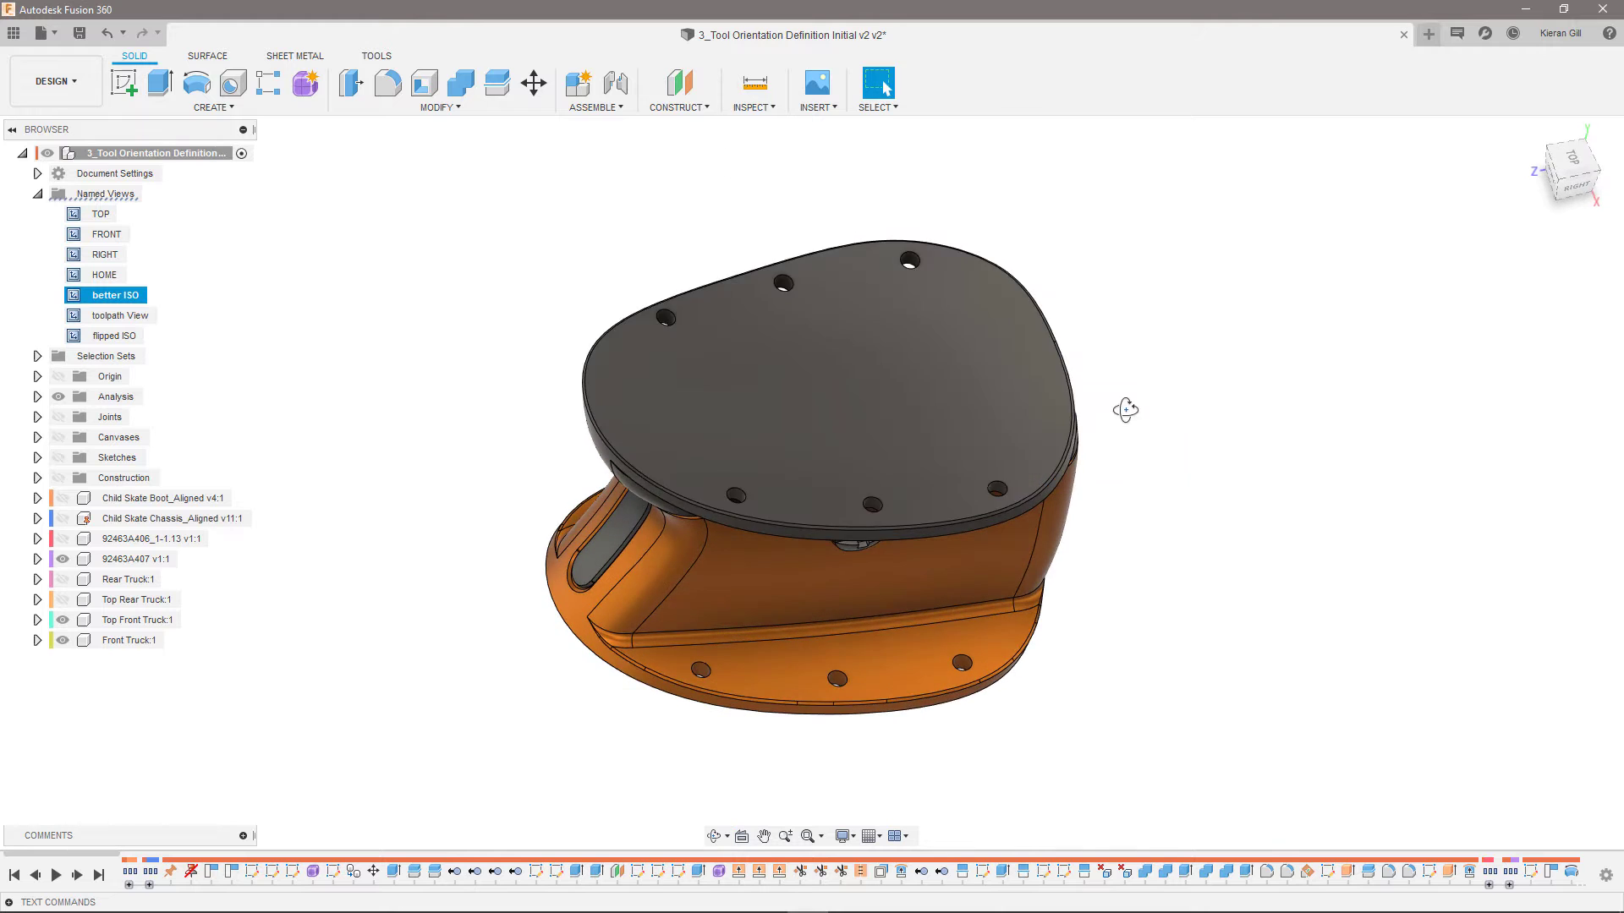
pyautogui.keyDown('shift'); pyautogui.moveTo(1127, 409); pyautogui.dragTo(738, 369, button='middle'); pyautogui.keyUp('shift')
pyautogui.doubleClick(99, 298)
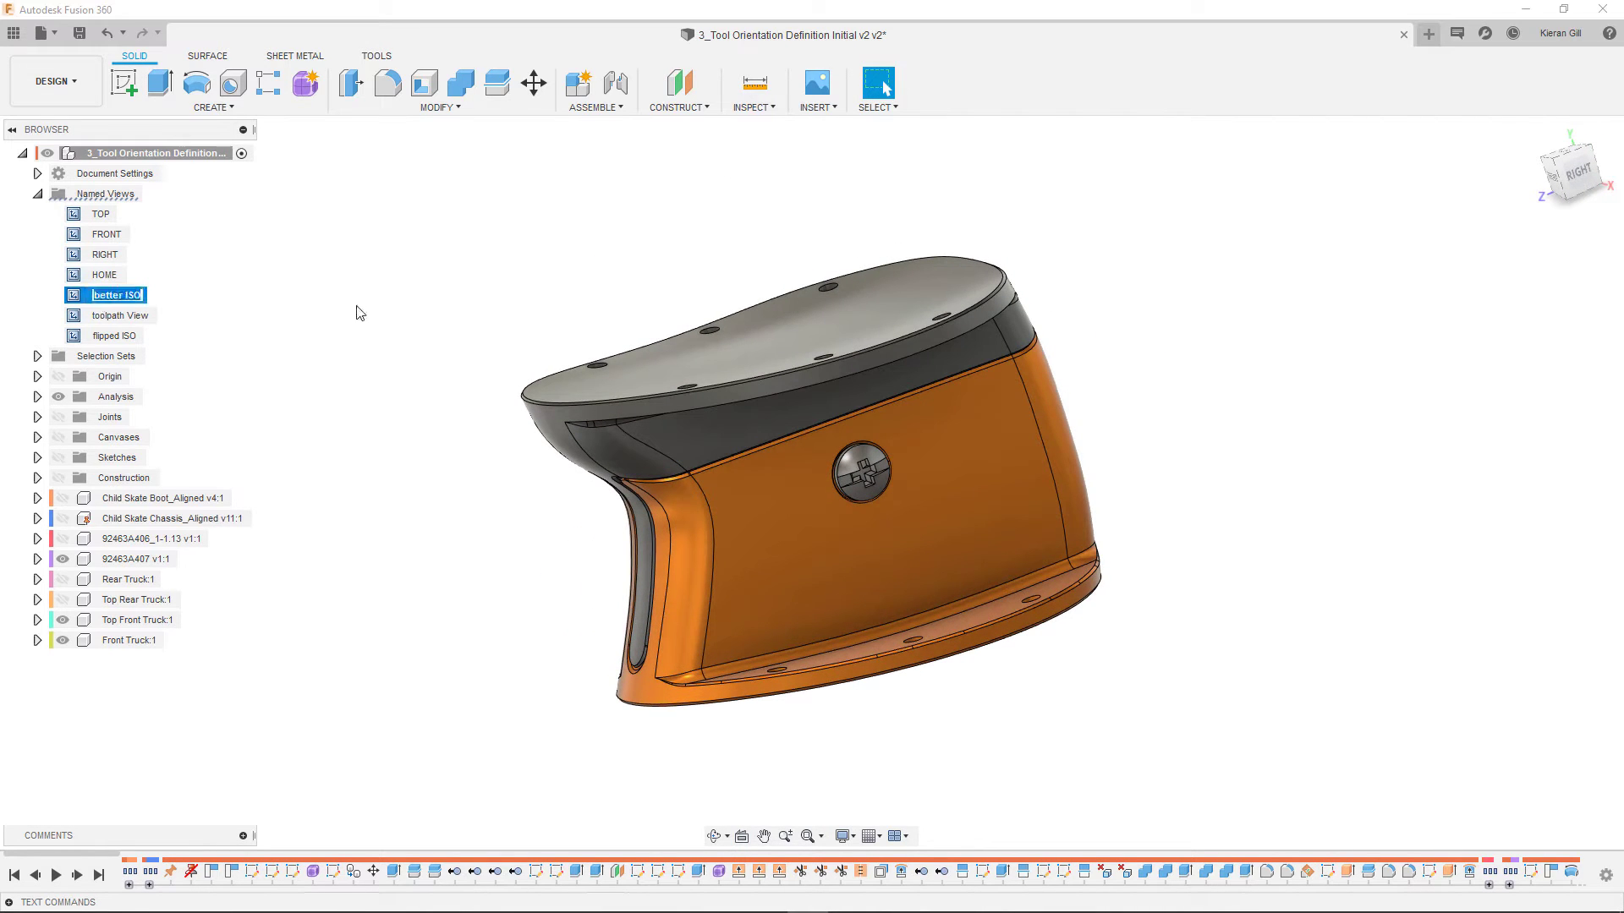
pyautogui.doubleClick(118, 295)
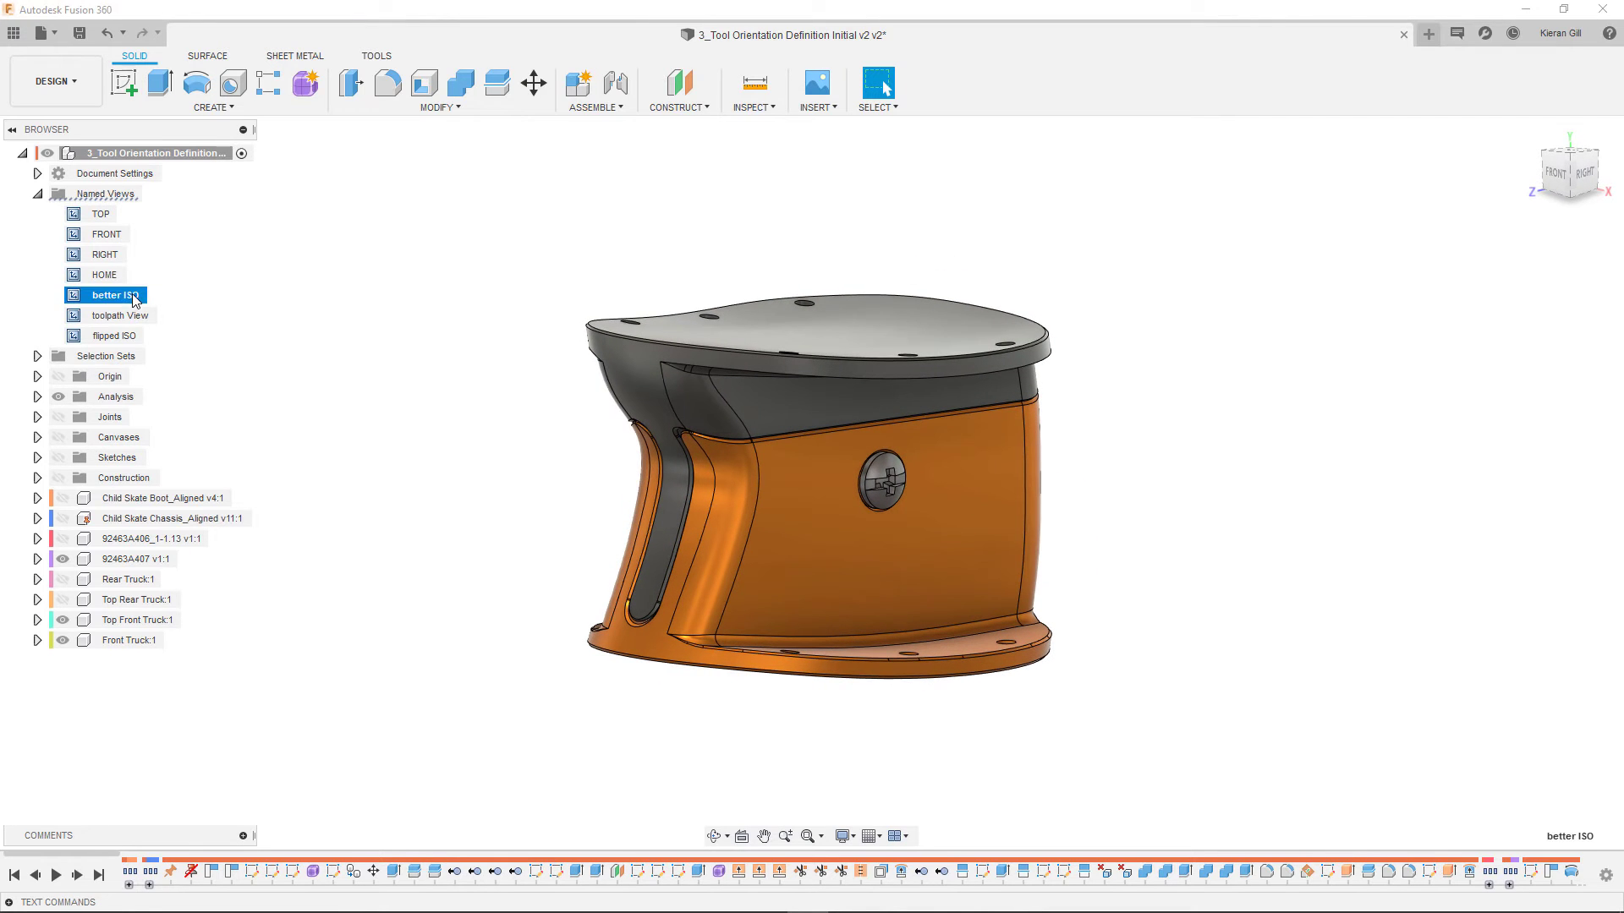
# Hide Front Truck:1 and the 92463A407 bolt, view 'flipped ISO', and enter Manufacture.
pyautogui.click(64, 640)
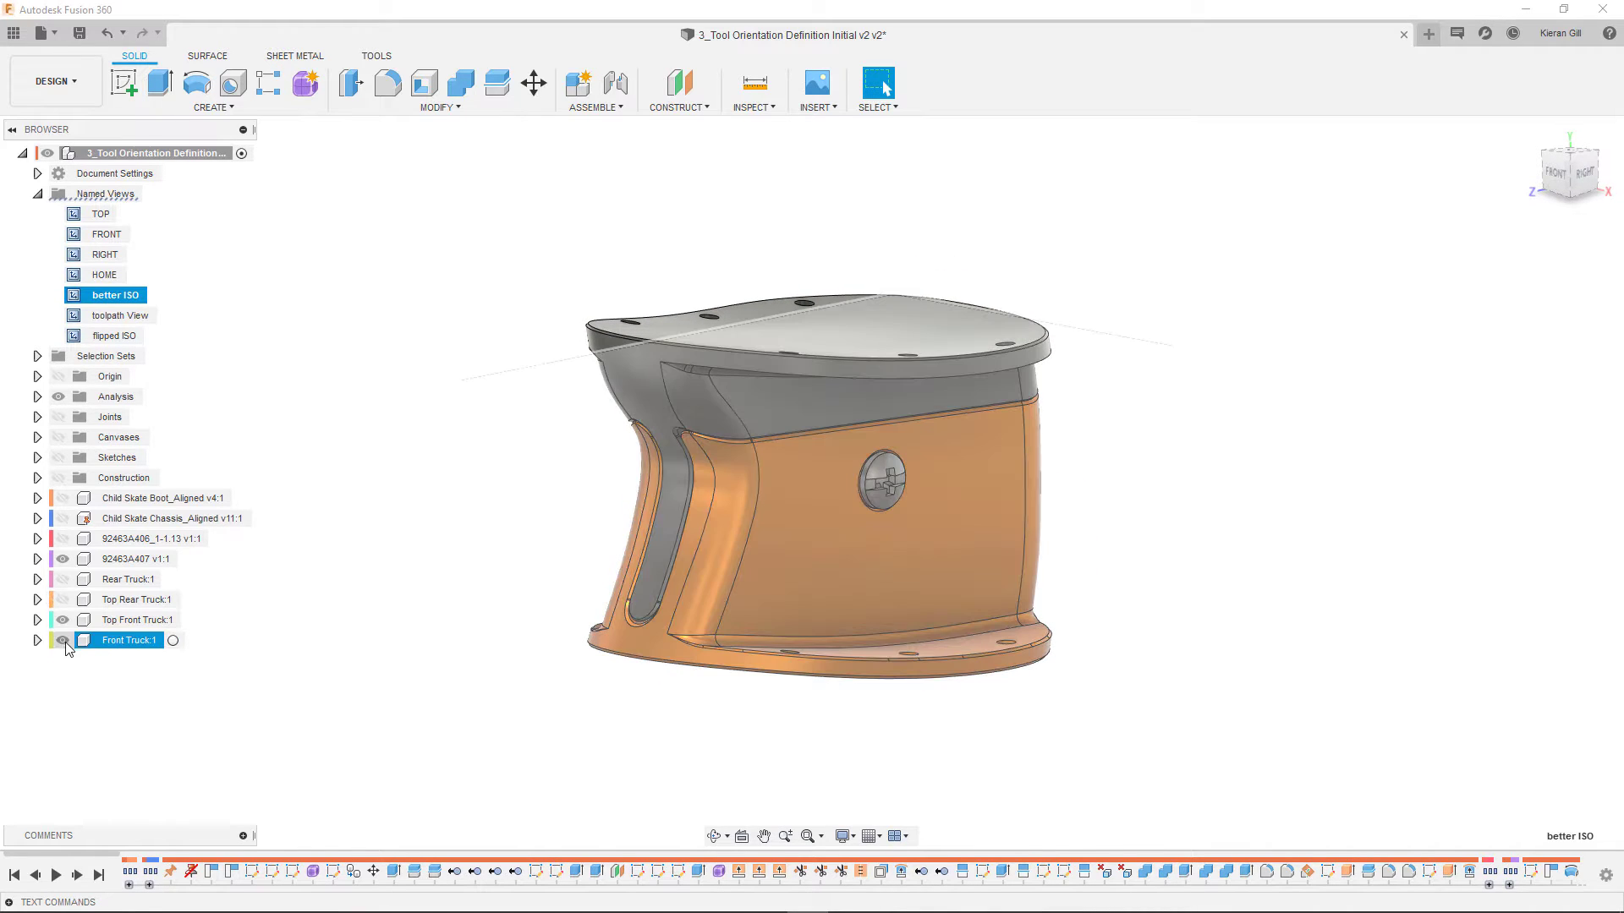
pyautogui.click(64, 641)
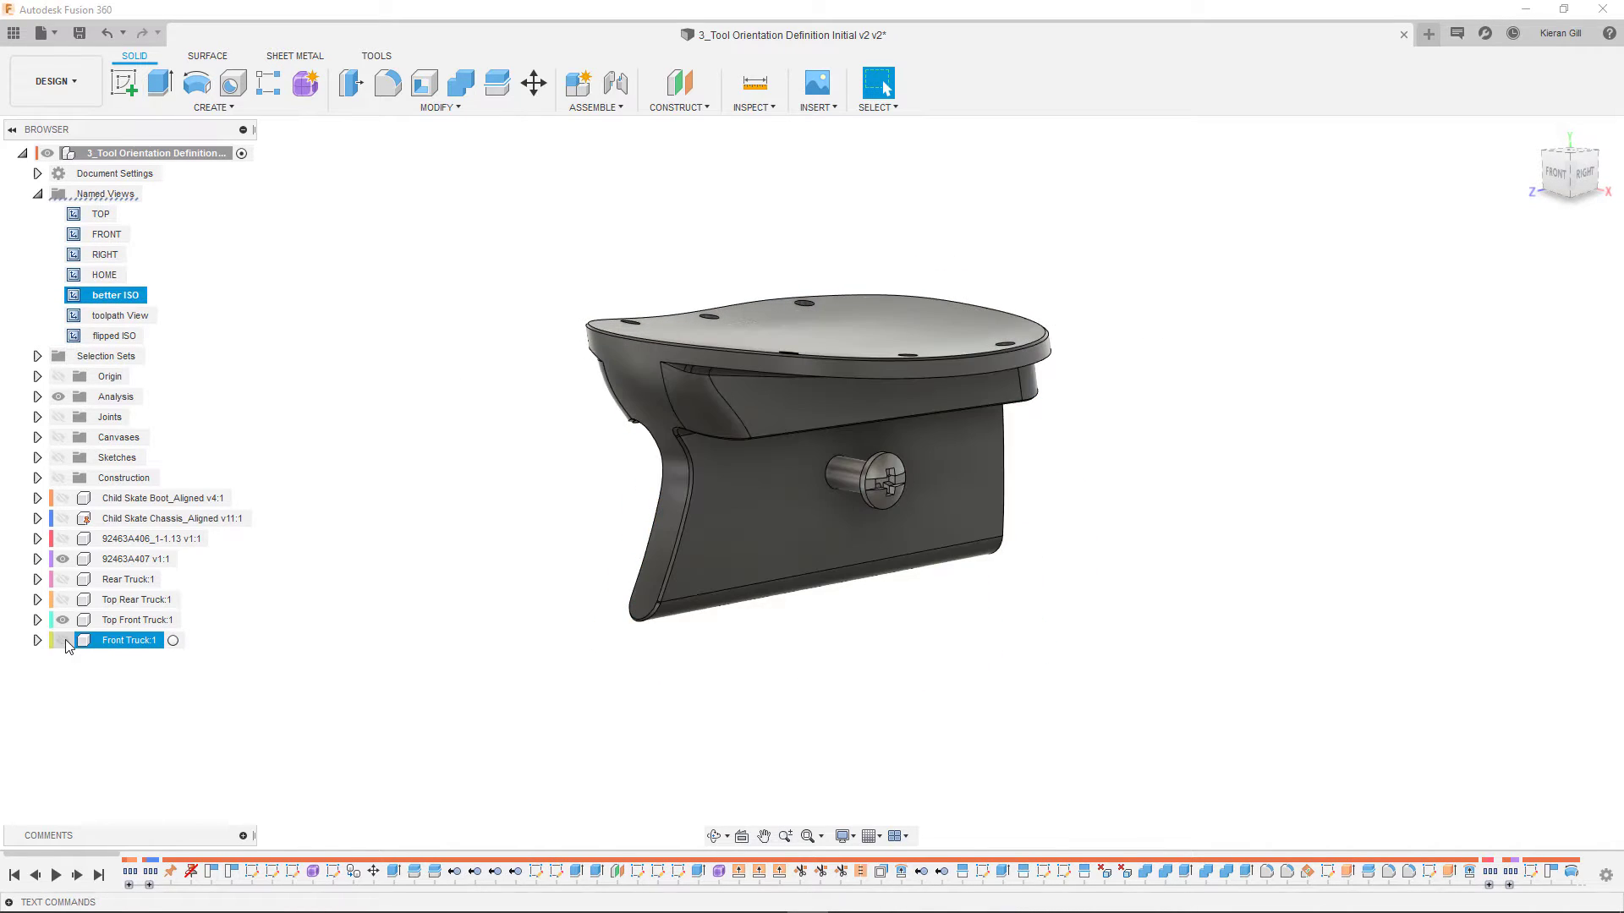
pyautogui.click(64, 560)
pyautogui.doubleClick(114, 336)
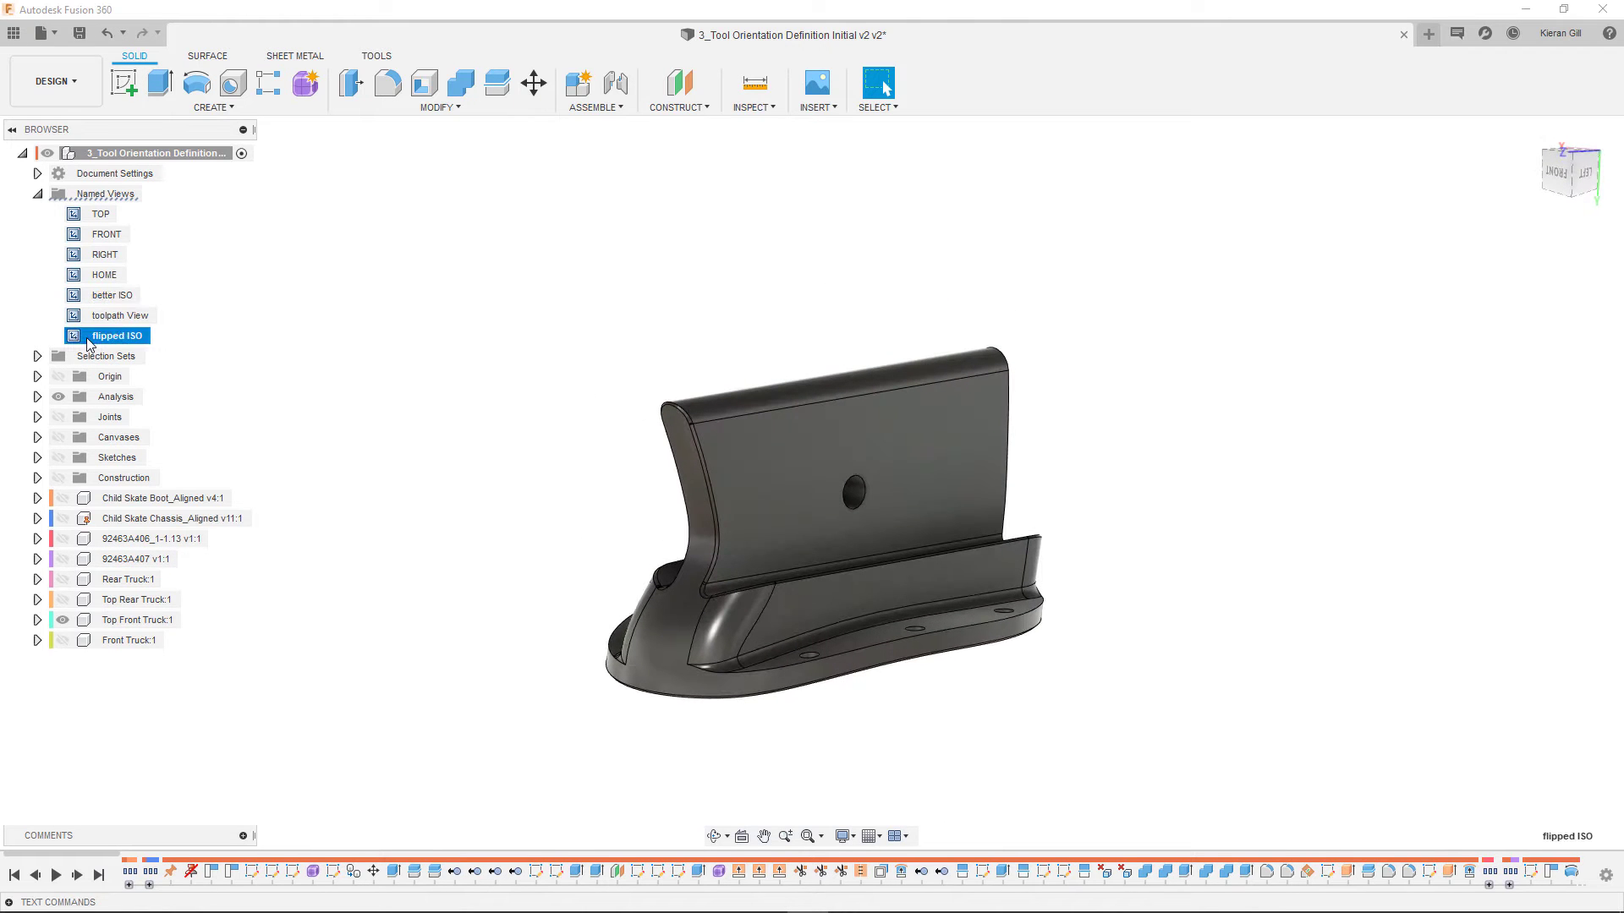
pyautogui.click(54, 81)
pyautogui.click(38, 254)
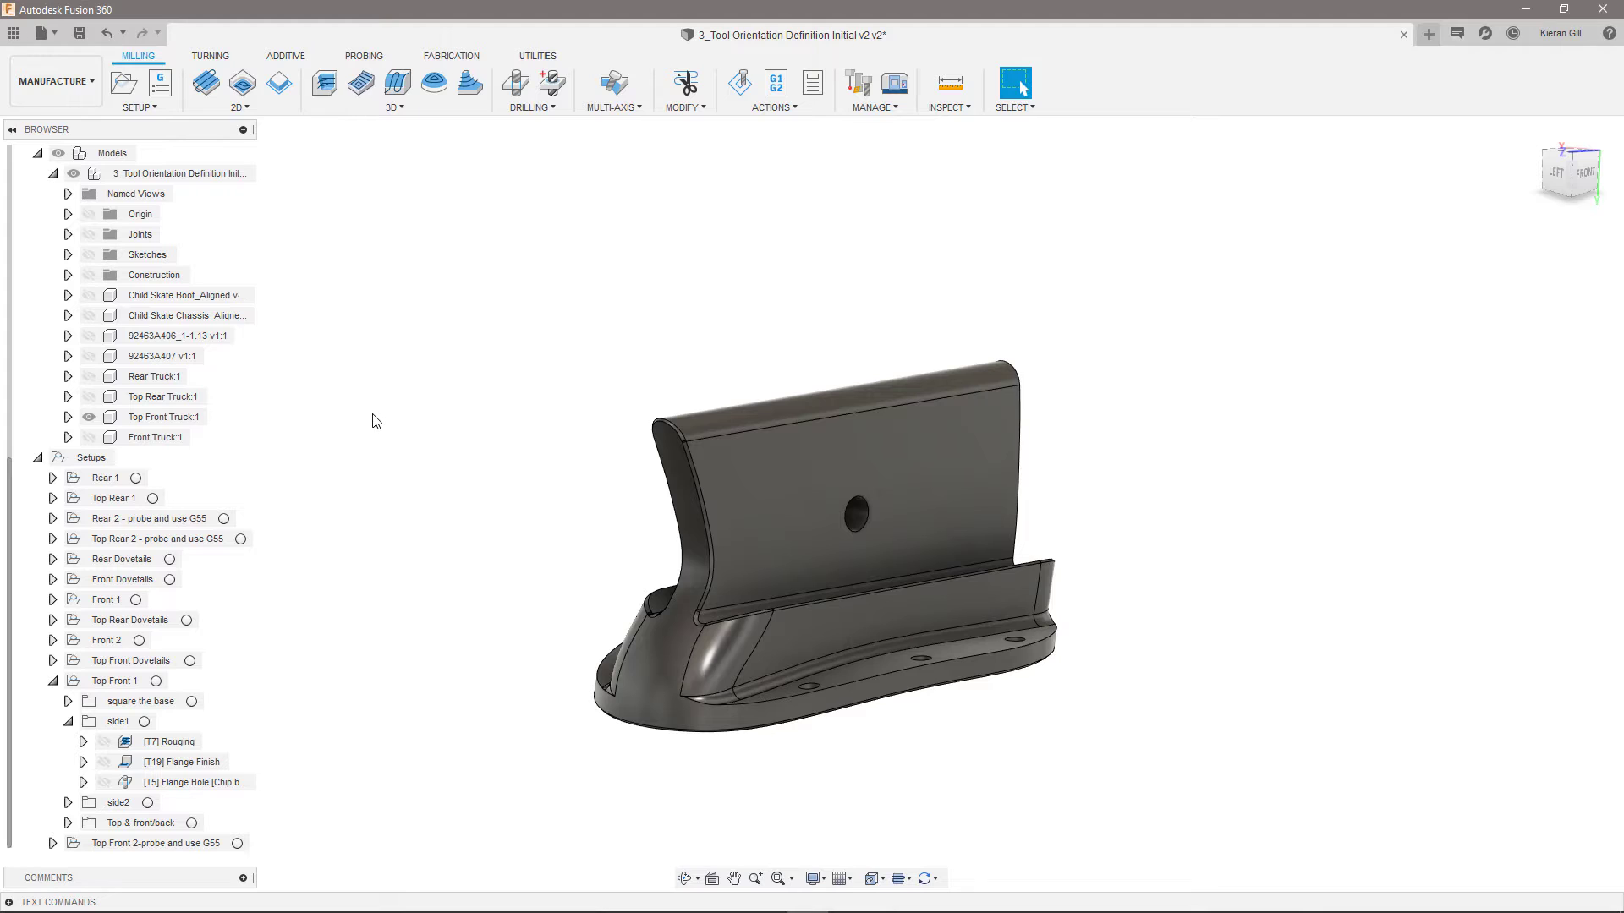
pyautogui.click(147, 742)
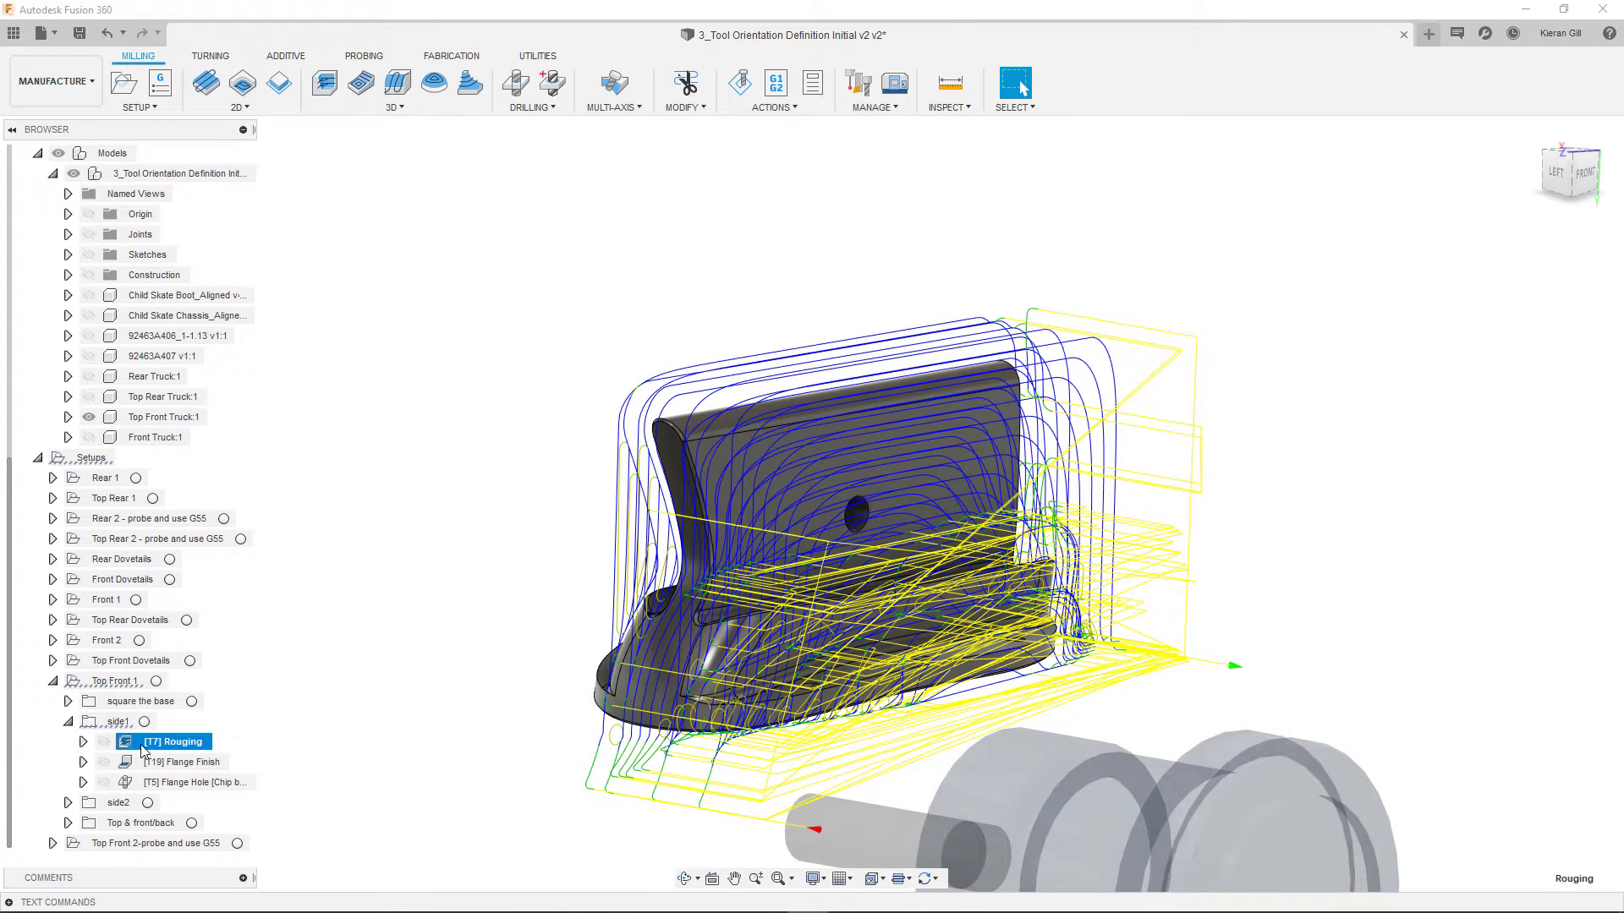
pyautogui.click(166, 764)
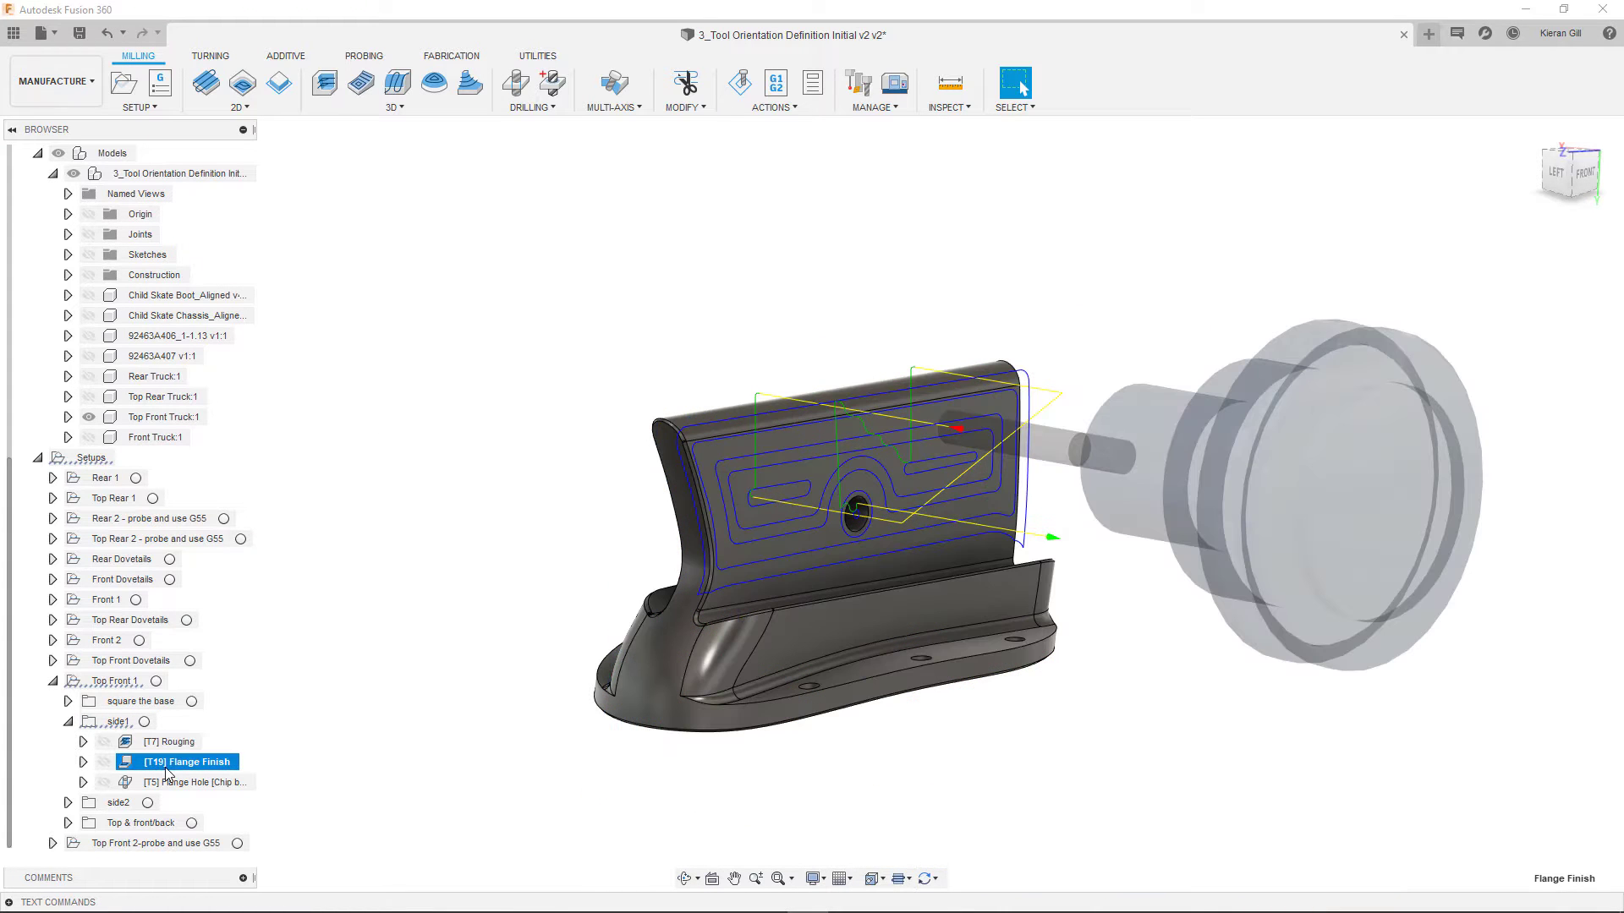
pyautogui.click(173, 784)
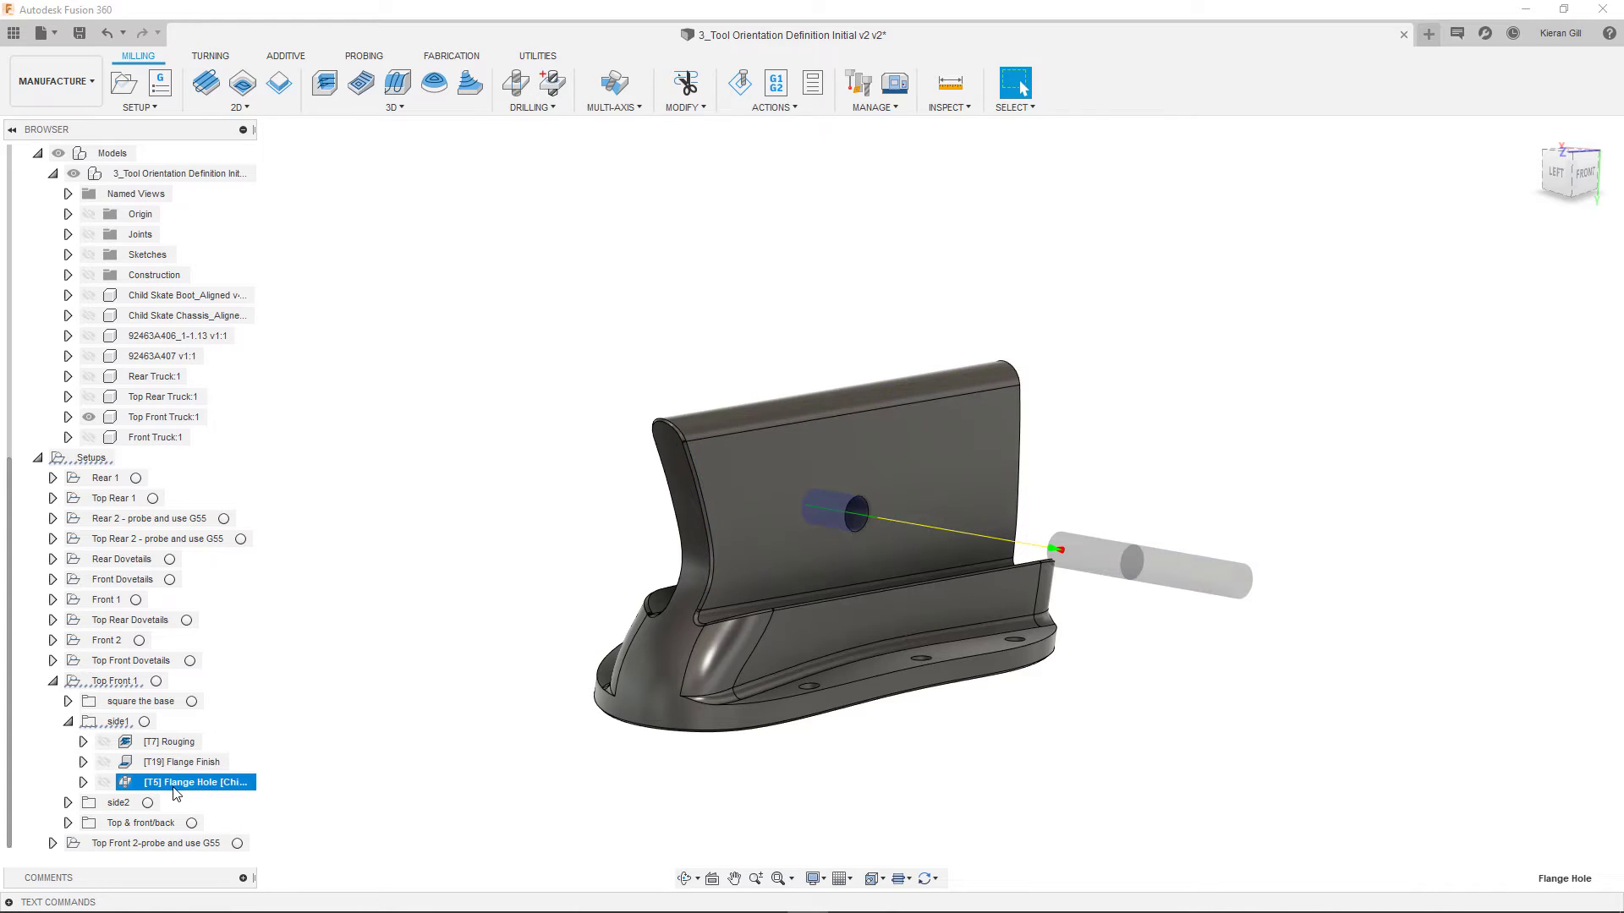
pyautogui.click(410, 805)
pyautogui.moveTo(410, 759); pyautogui.dragTo(463, 777, button='middle')
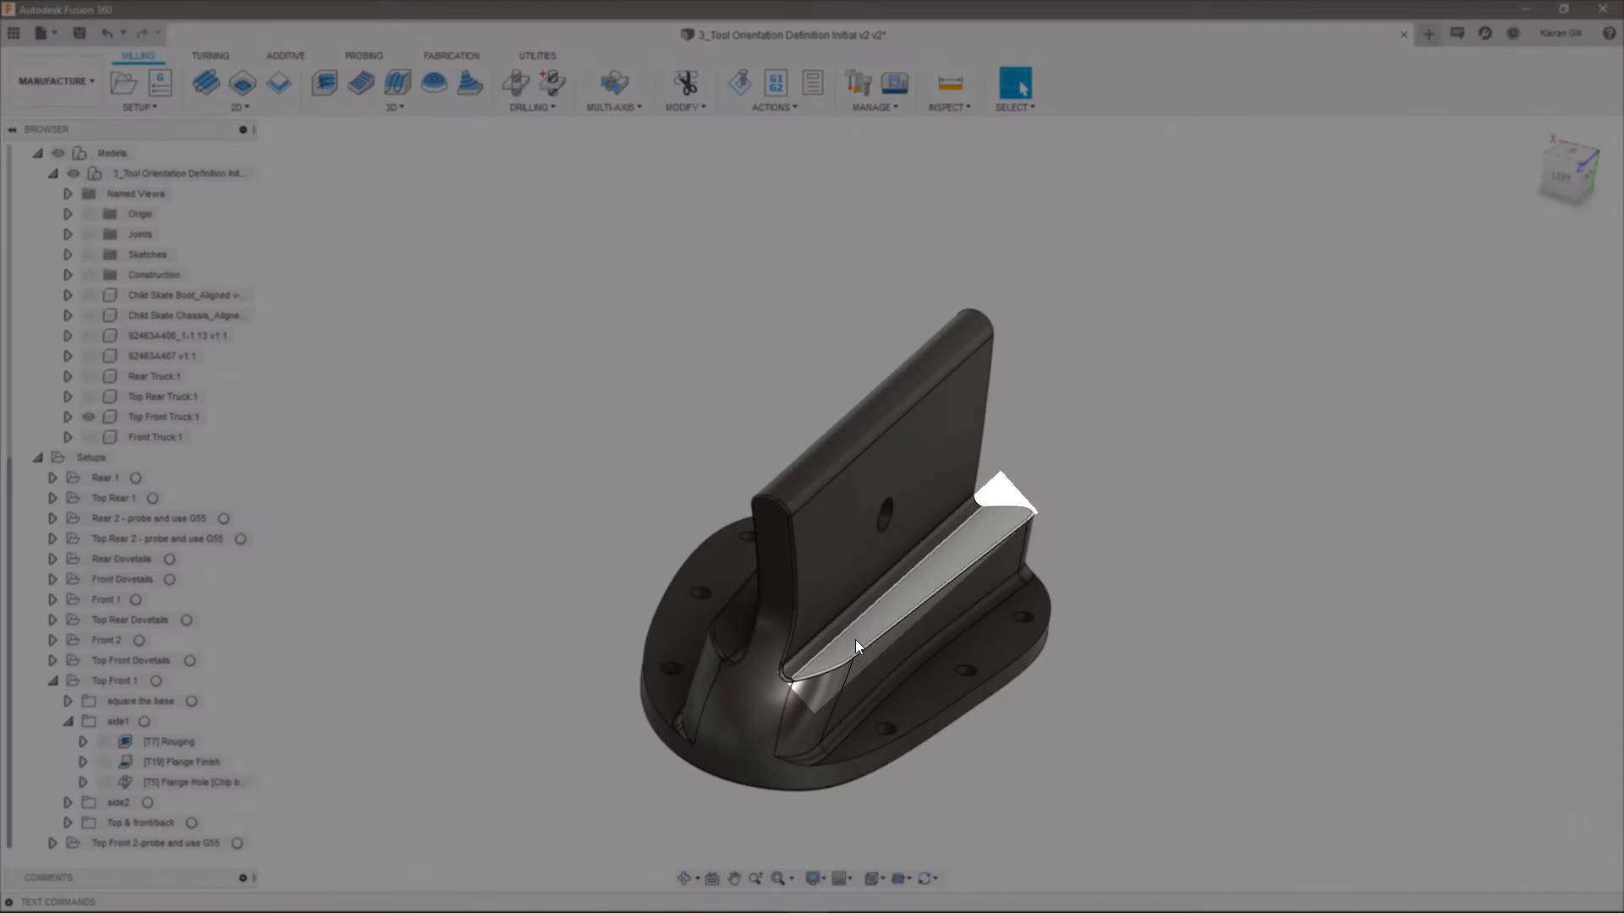
# Start a 3D Parallel finishing operation on the sloped face using the Ø1/8" ball mill.
pyautogui.click(849, 650)
pyautogui.click(395, 106)
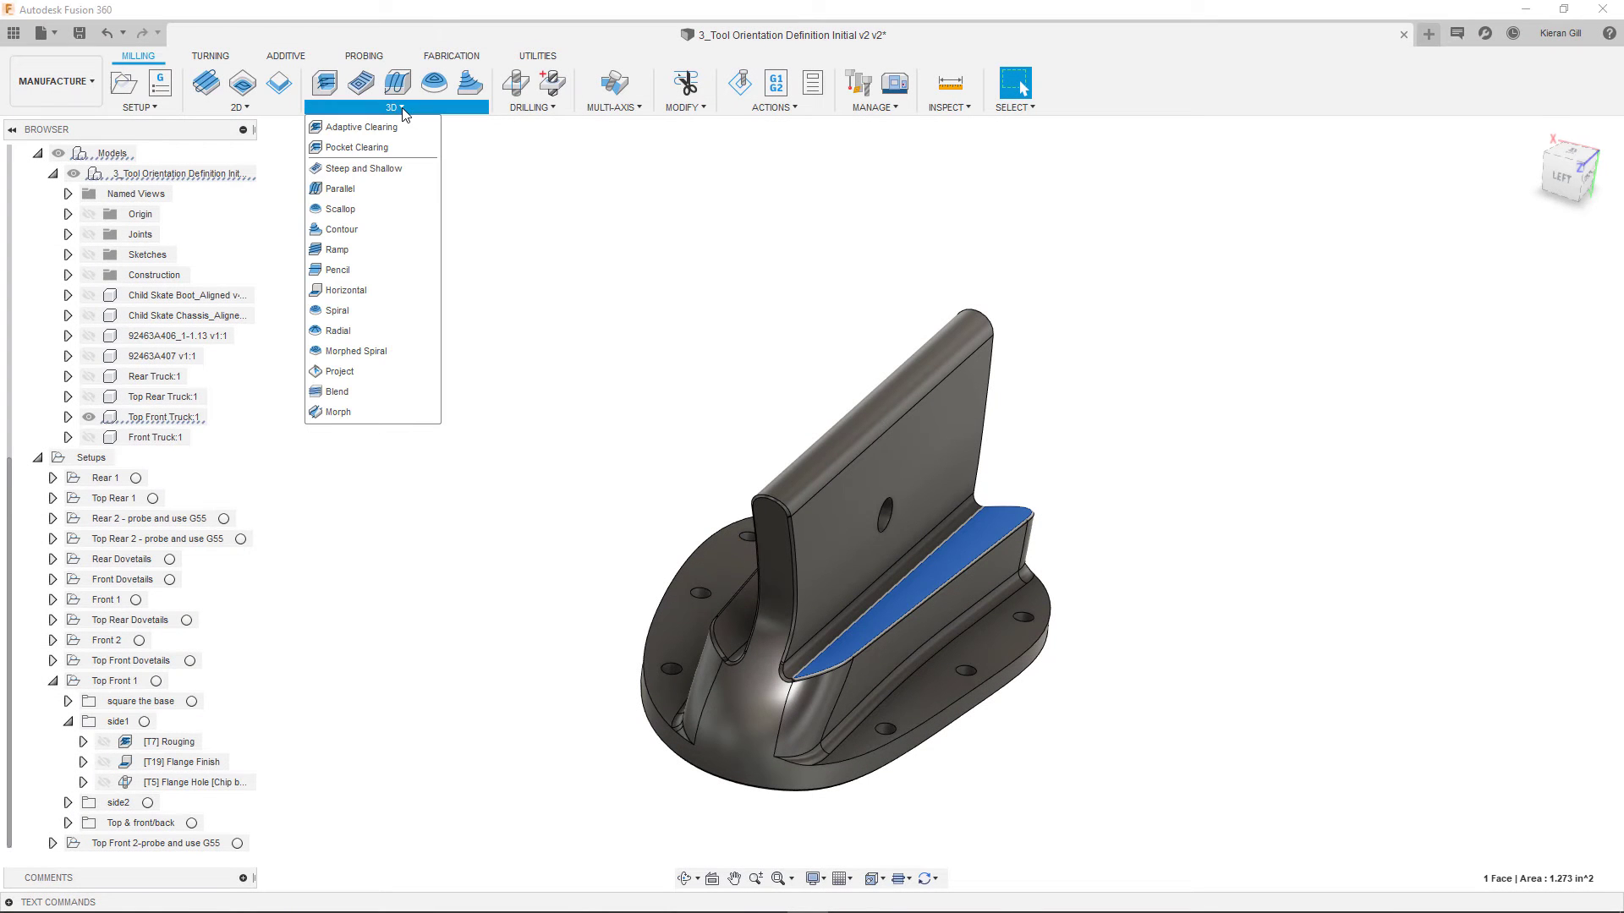
pyautogui.click(338, 188)
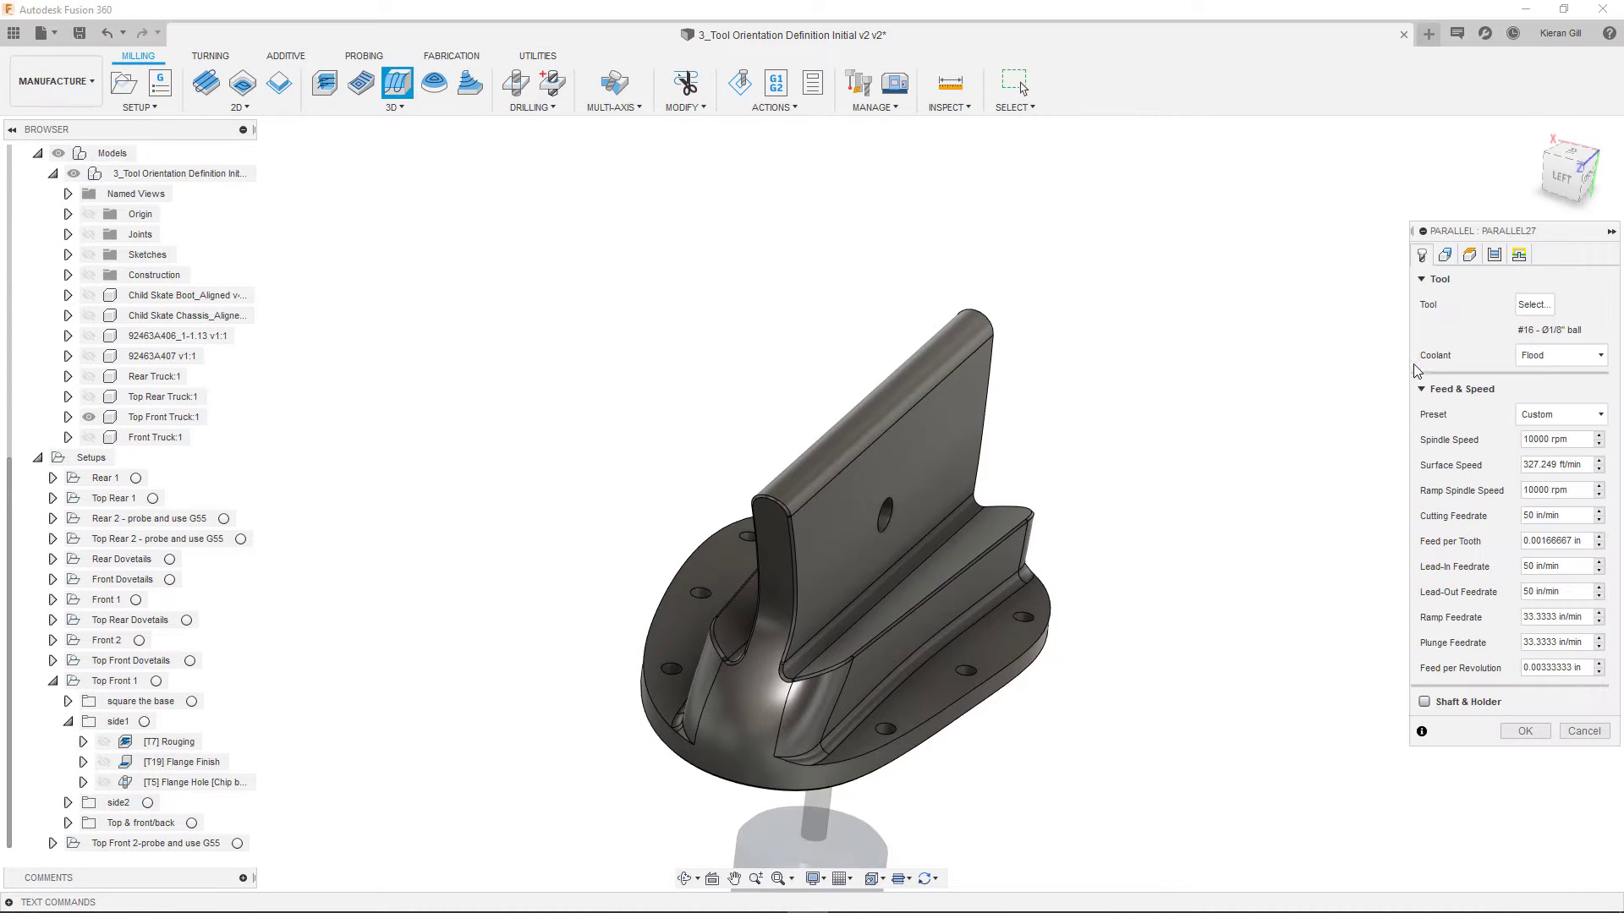
pyautogui.click(1534, 305)
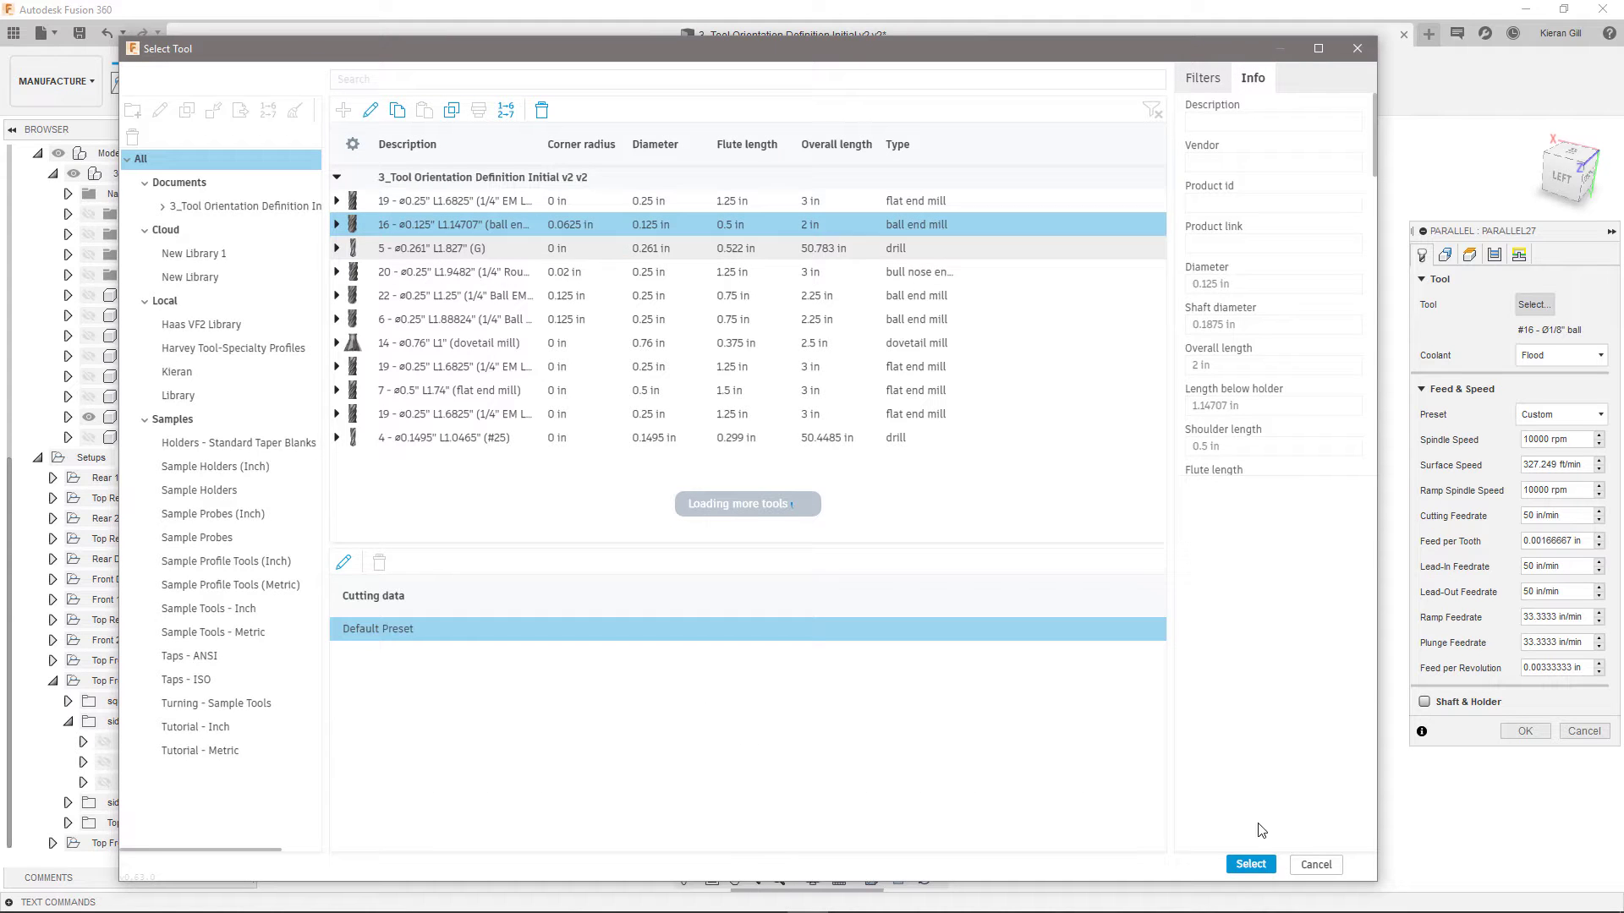
pyautogui.click(1250, 864)
# Set the machining boundary to Selection and chain a closed edge loop around the face.
pyautogui.click(1444, 254)
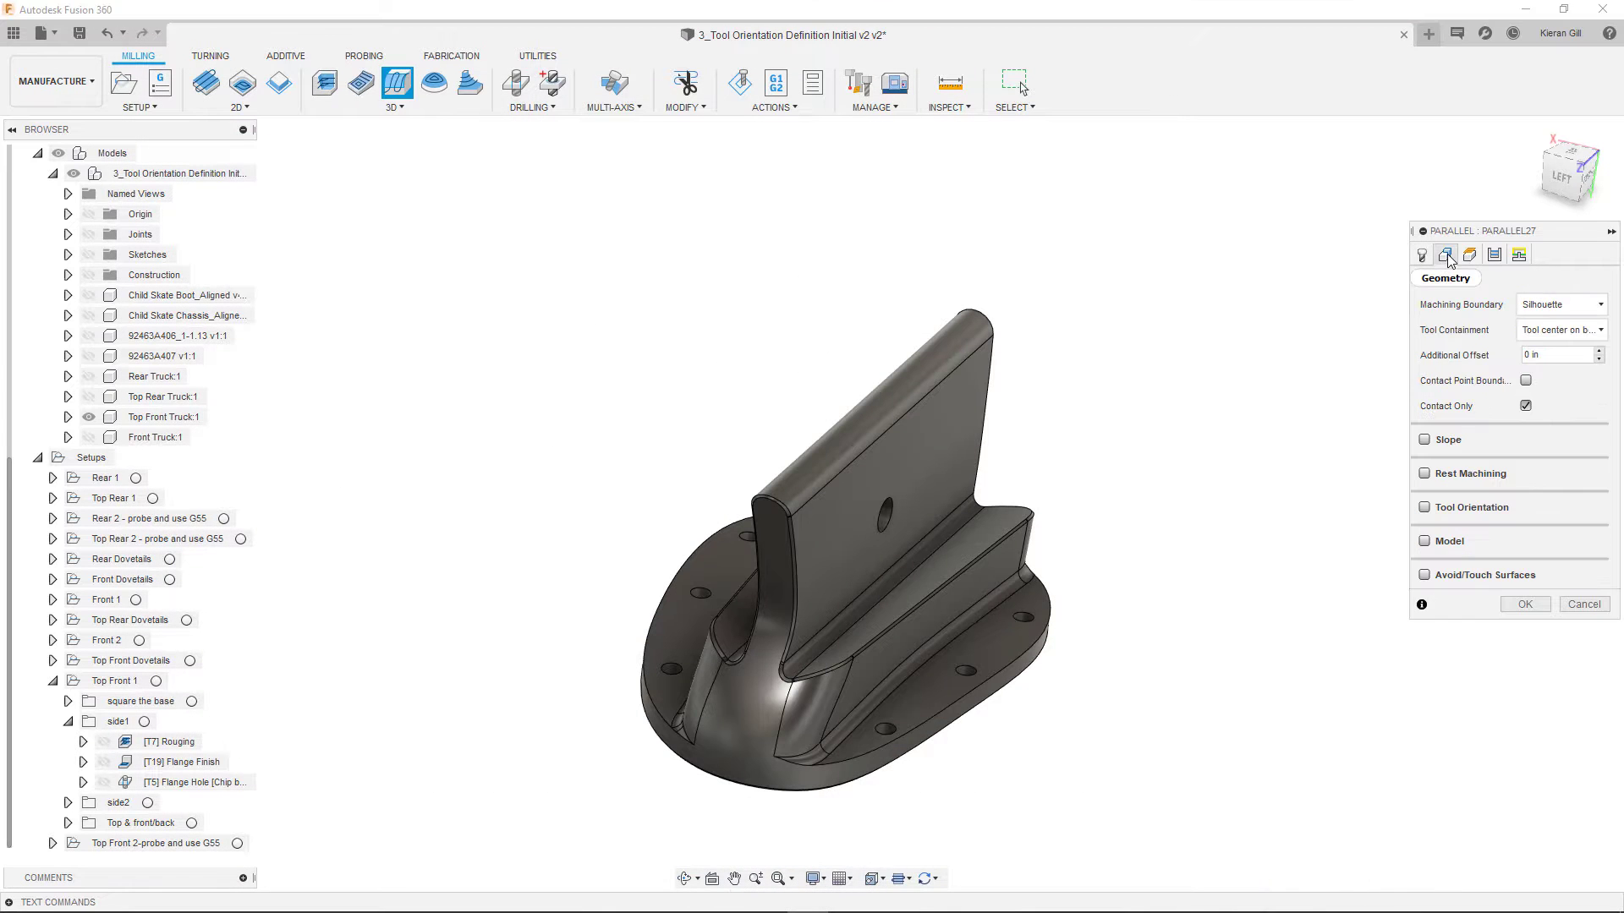
pyautogui.click(1562, 304)
pyautogui.click(1548, 355)
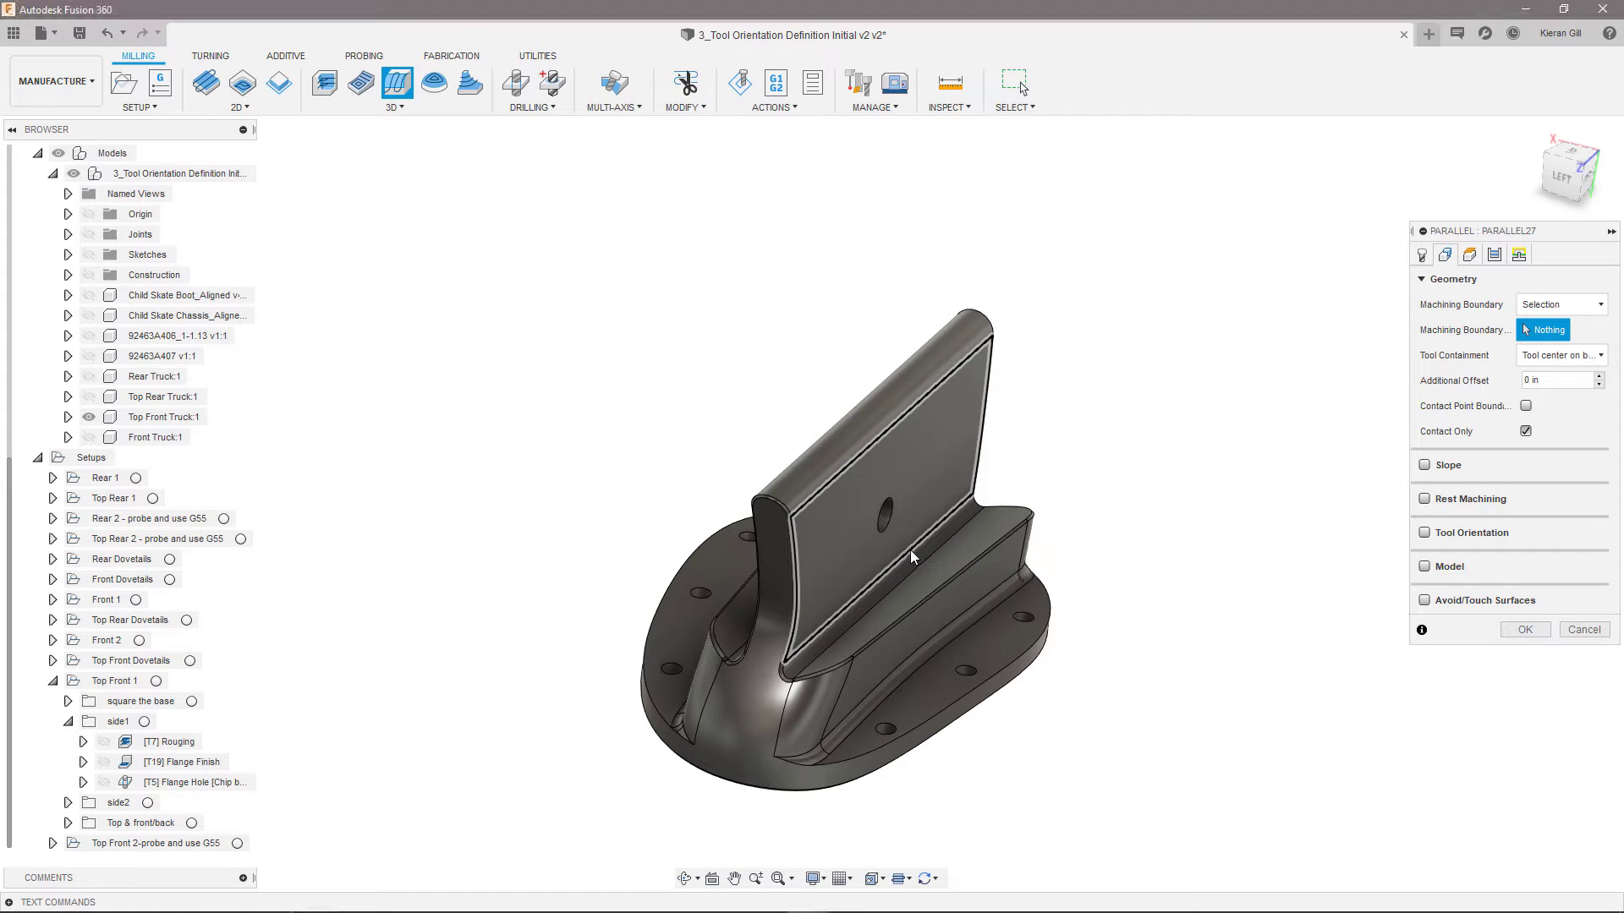
pyautogui.click(939, 531)
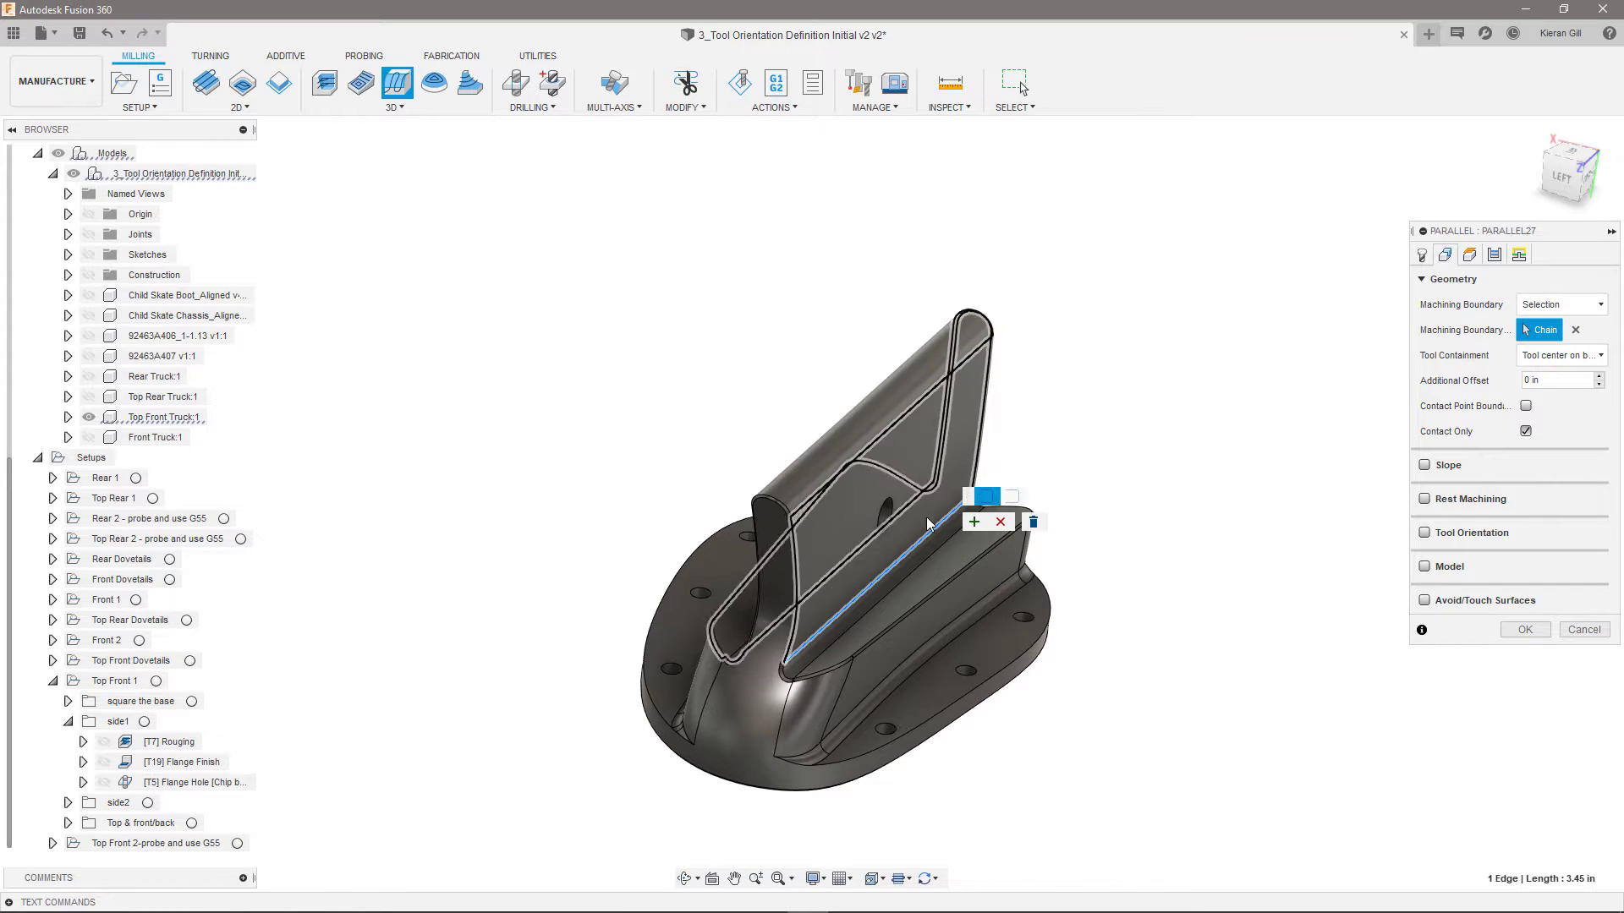
pyautogui.click(964, 562)
pyautogui.scroll(2, 962, 563)
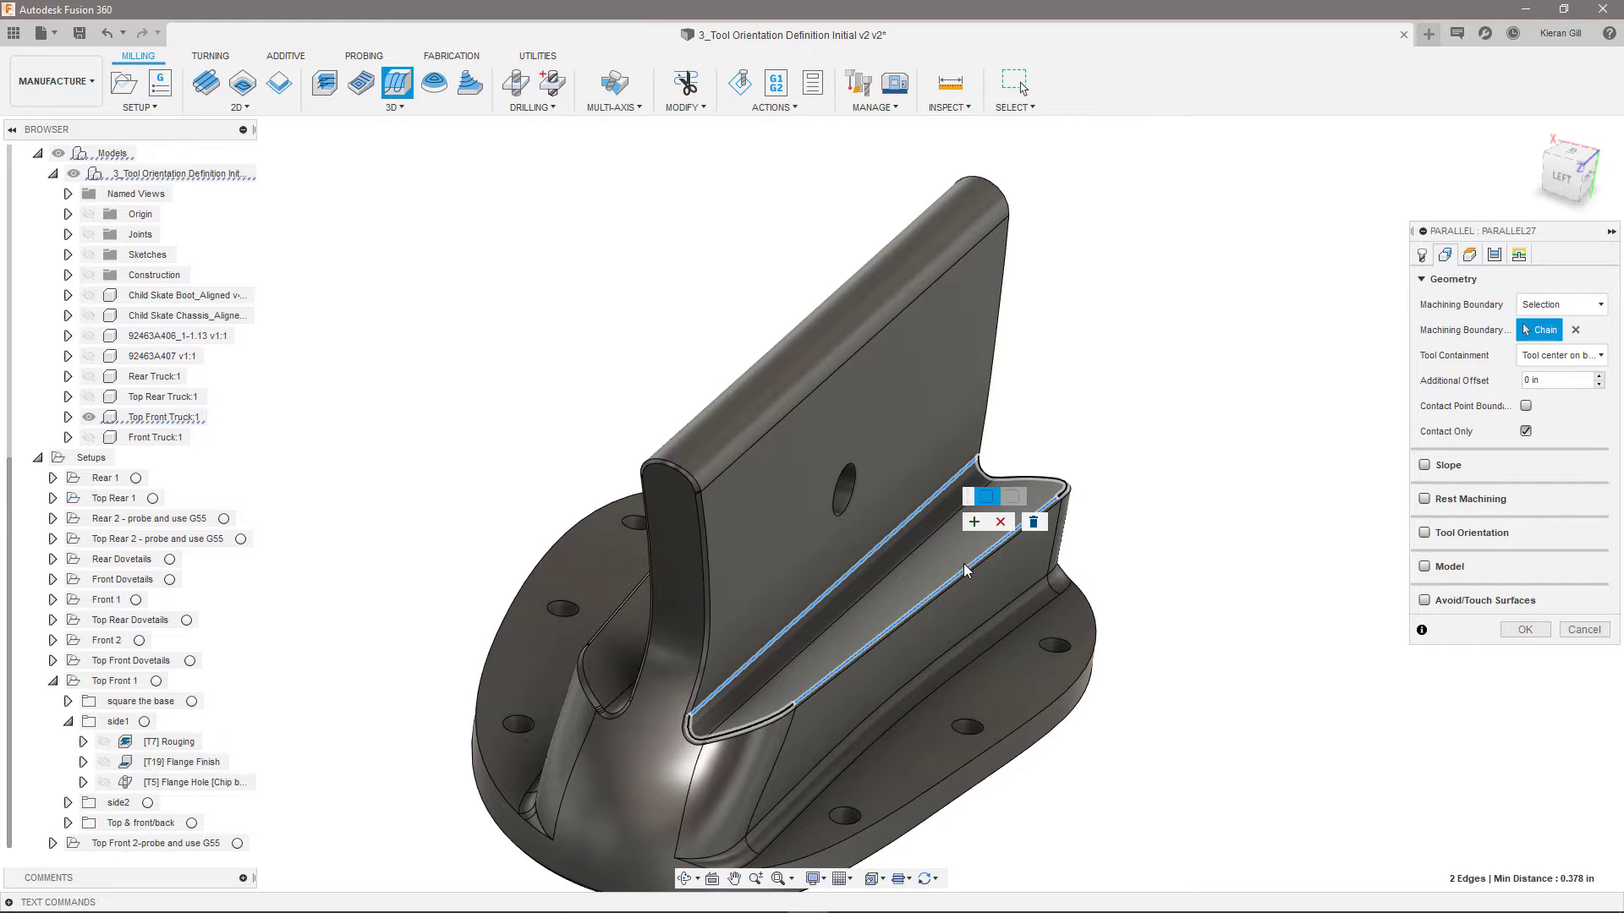
pyautogui.click(975, 522)
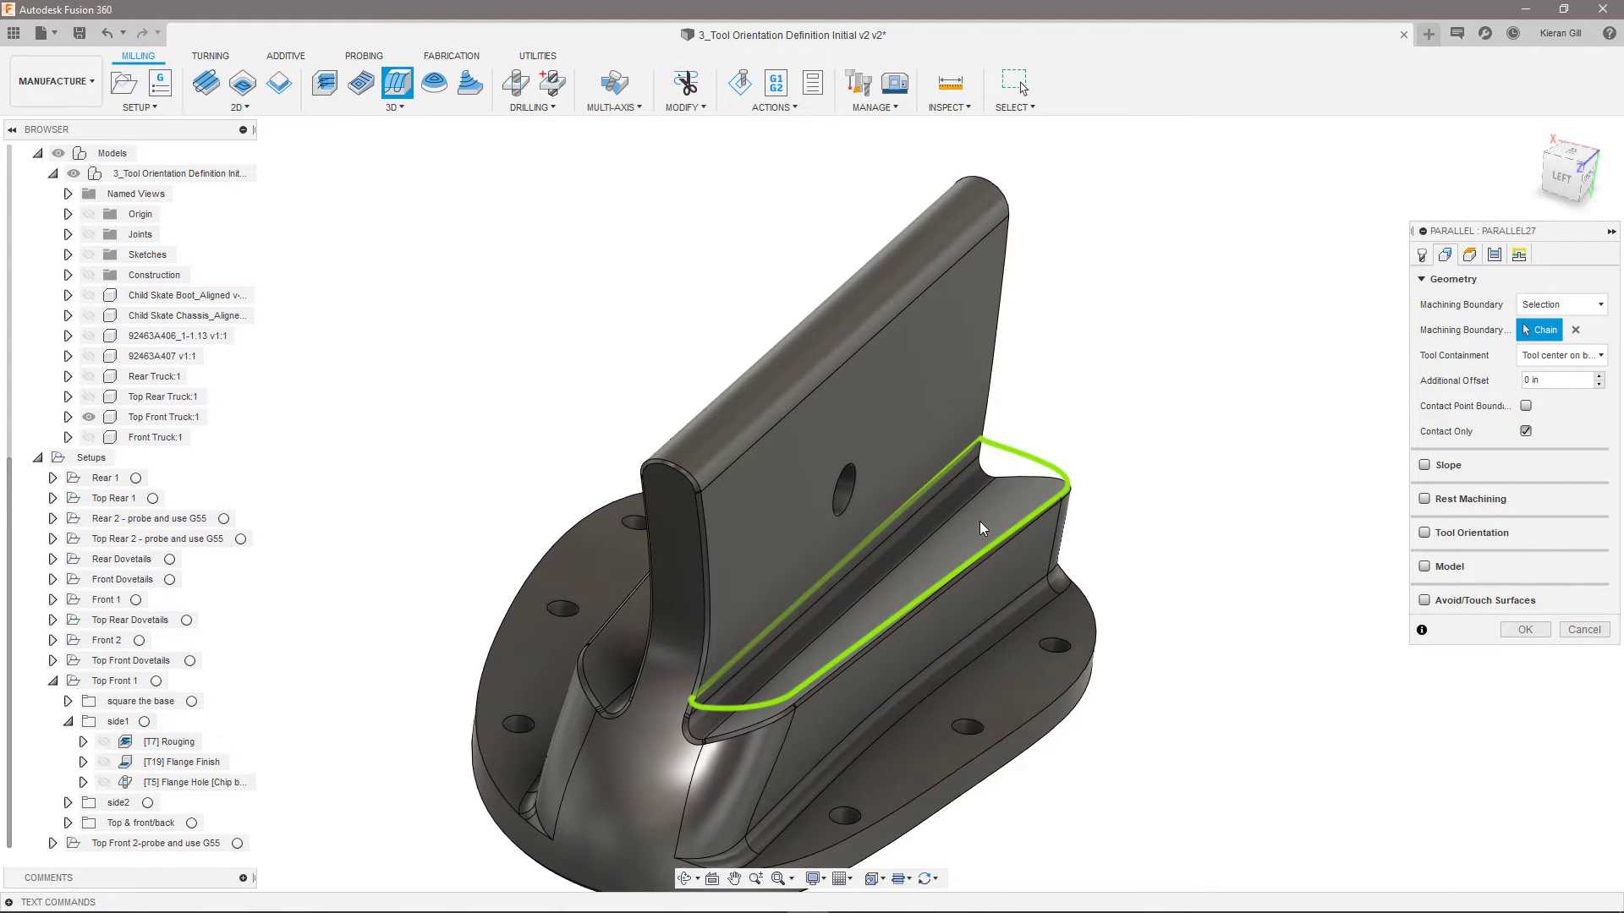
# Orient the Parallel27 tool axis to an angled truck face, then cancel the operation.
pyautogui.click(1424, 533)
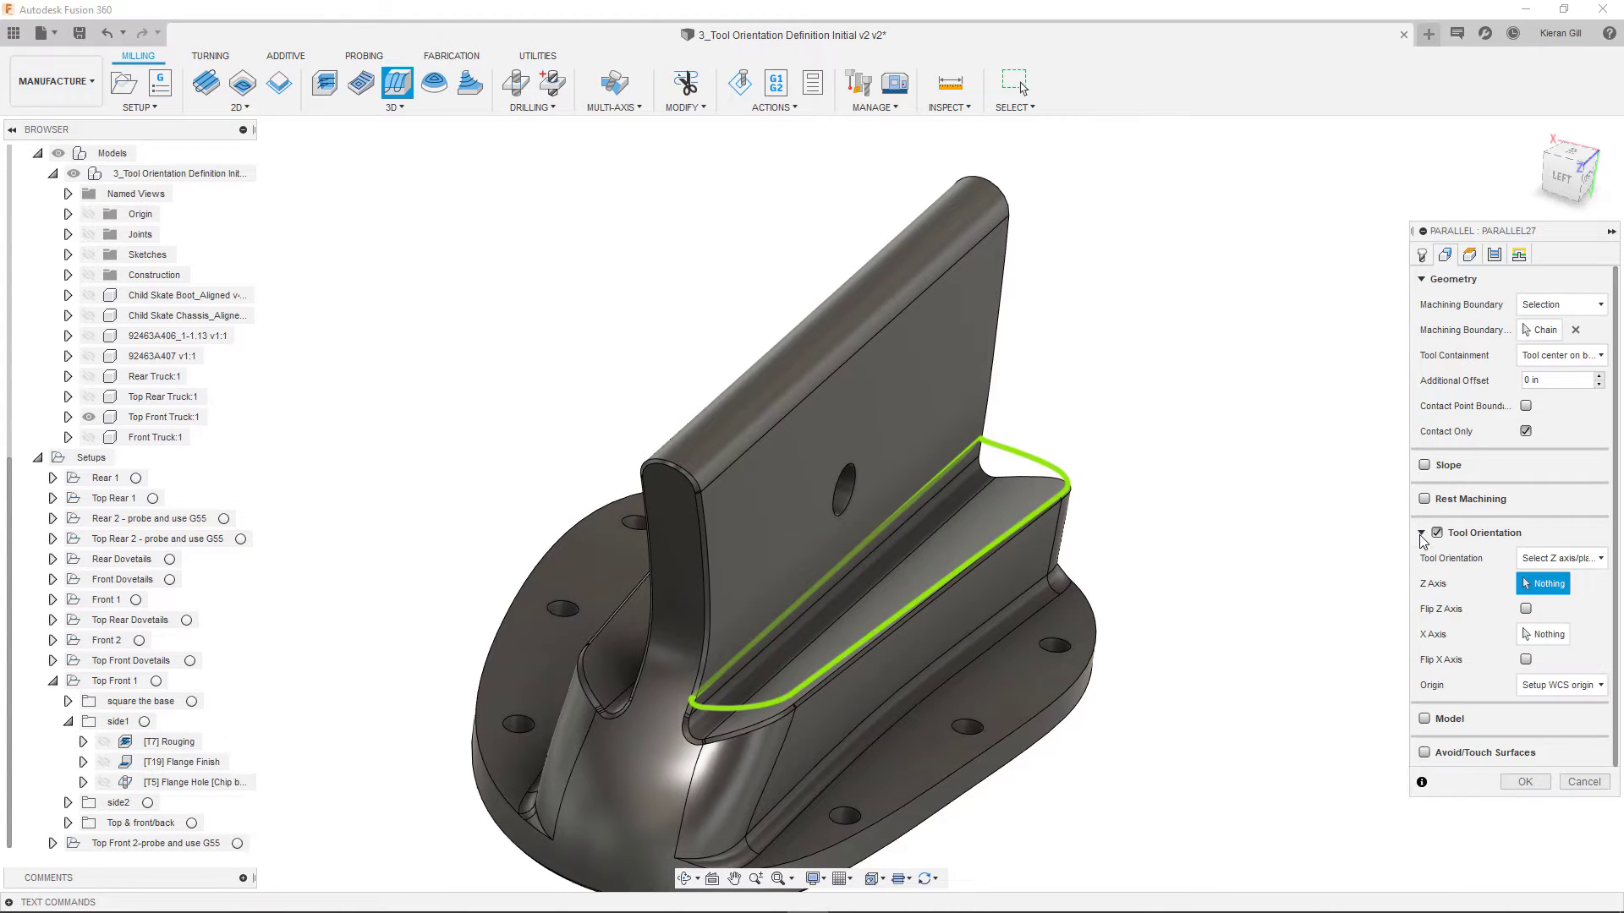
pyautogui.moveTo(1138, 568)
pyautogui.keyDown('shift'); pyautogui.mouseDown(button='middle')
pyautogui.moveTo(1134, 550)
pyautogui.moveTo(1156, 547)
pyautogui.moveTo(1134, 539)
pyautogui.mouseUp(button='middle'); pyautogui.keyUp('shift')
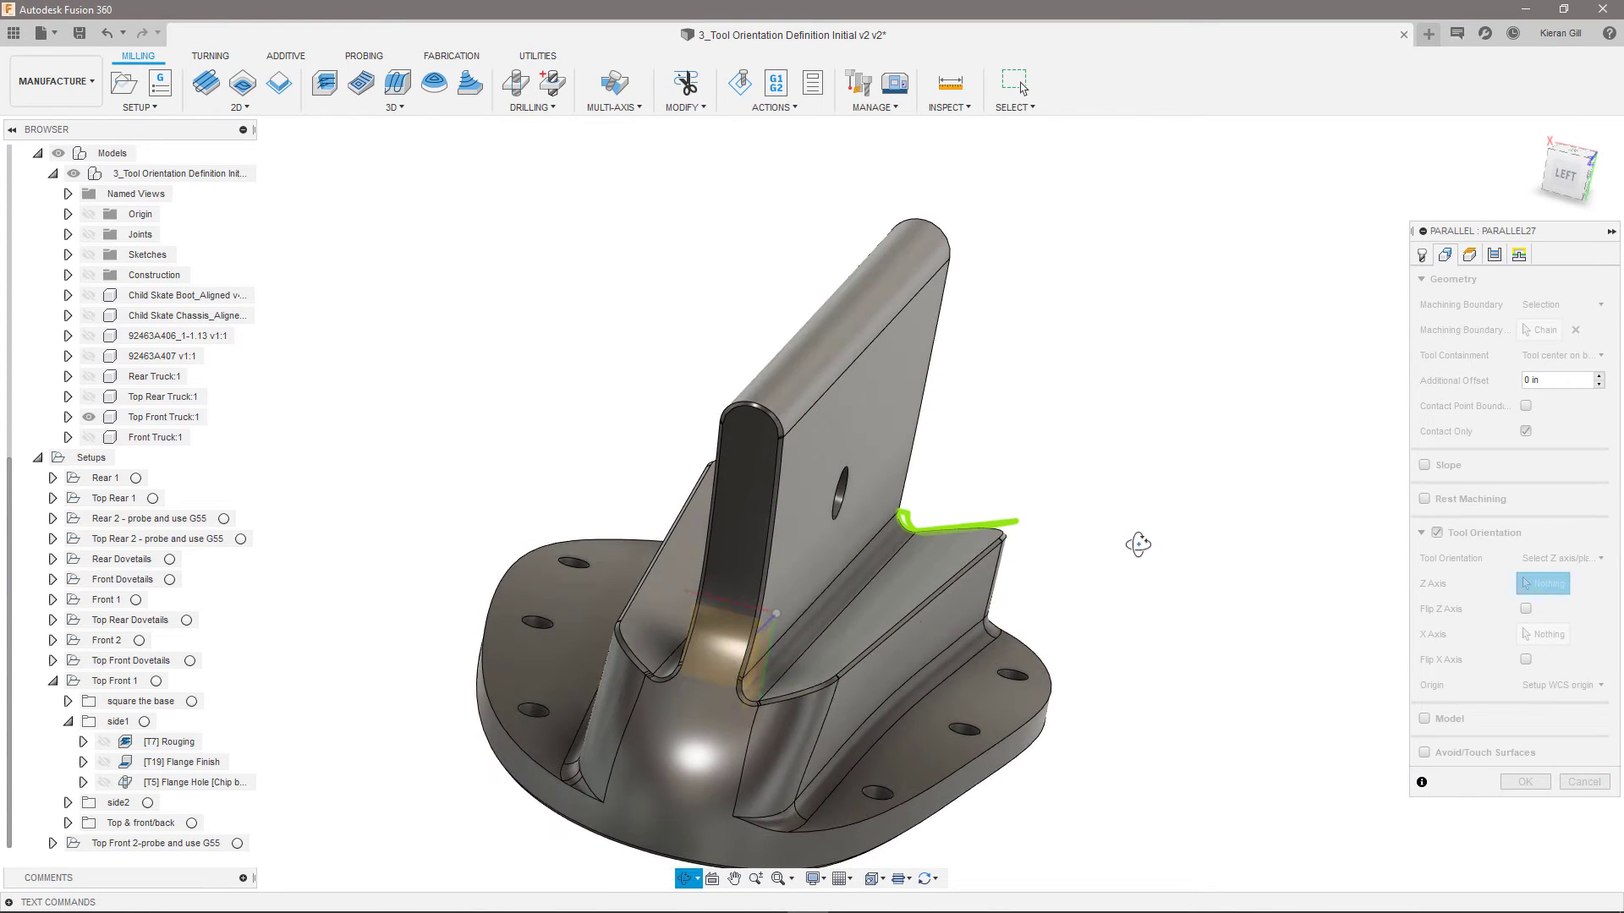
pyautogui.click(674, 623)
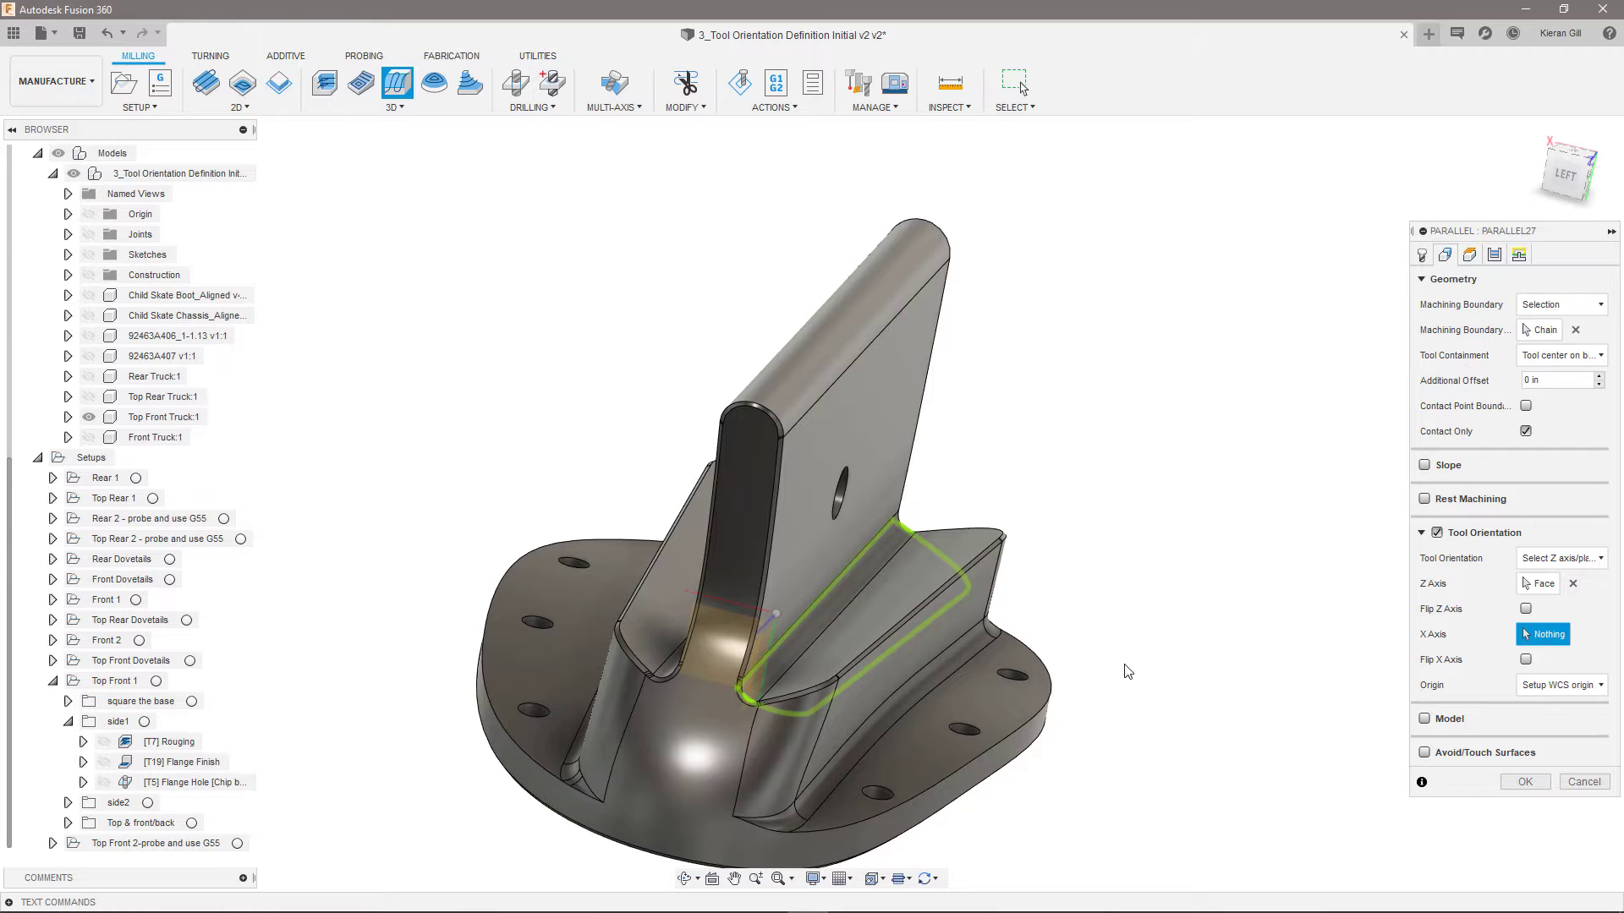
pyautogui.keyDown('shift'); pyautogui.moveTo(1126, 670); pyautogui.dragTo(1110, 680, button='middle'); pyautogui.keyUp('shift')
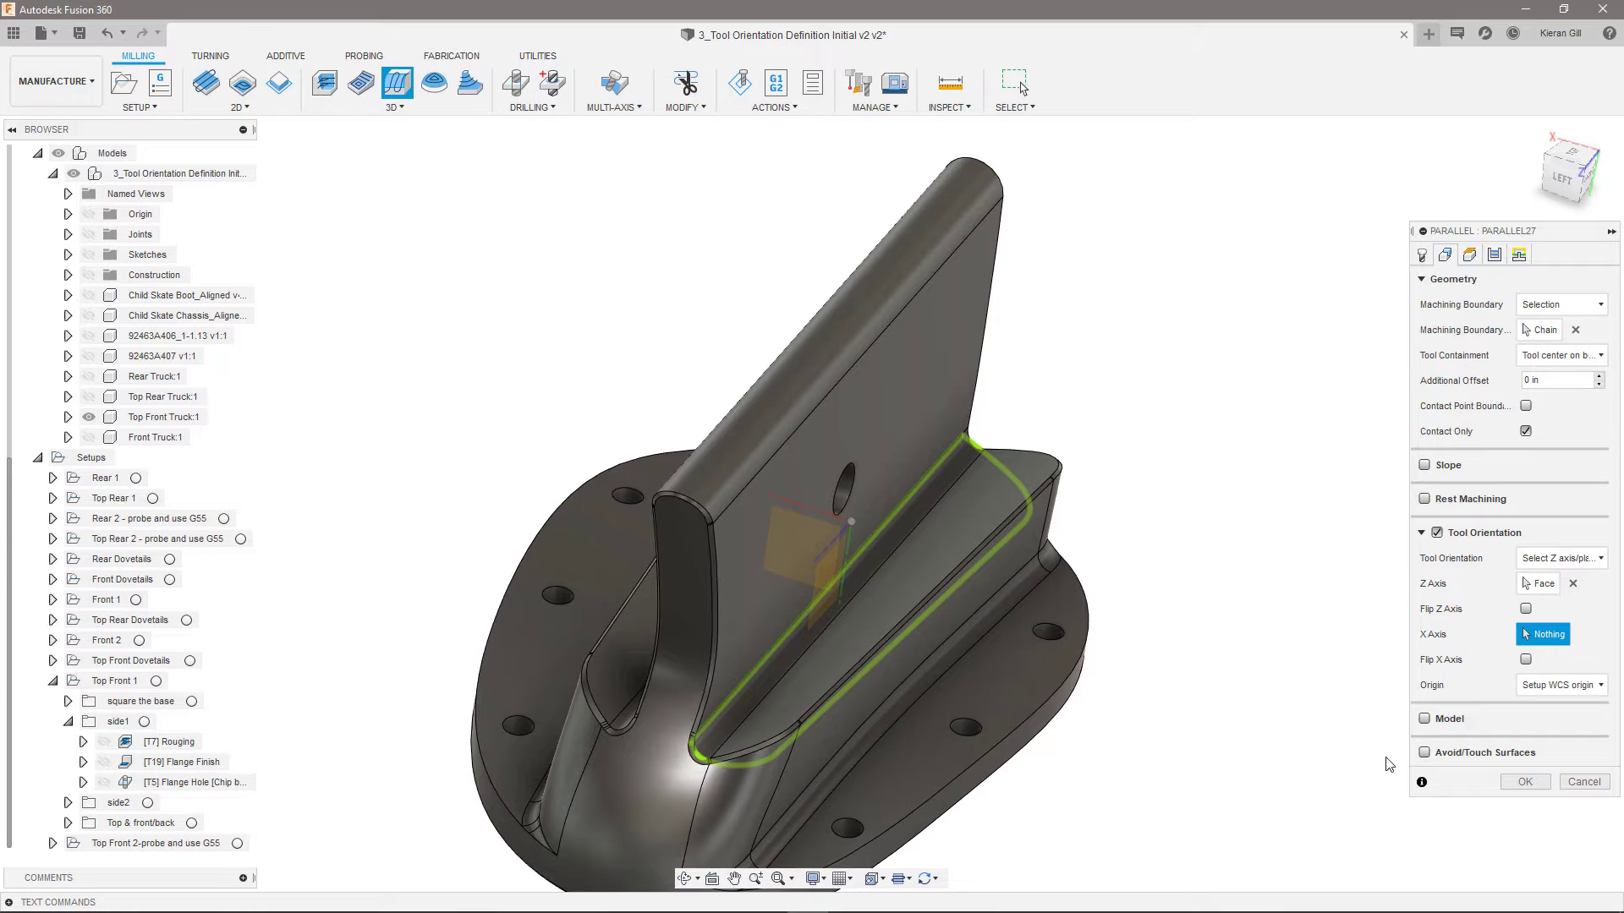
pyautogui.click(1584, 784)
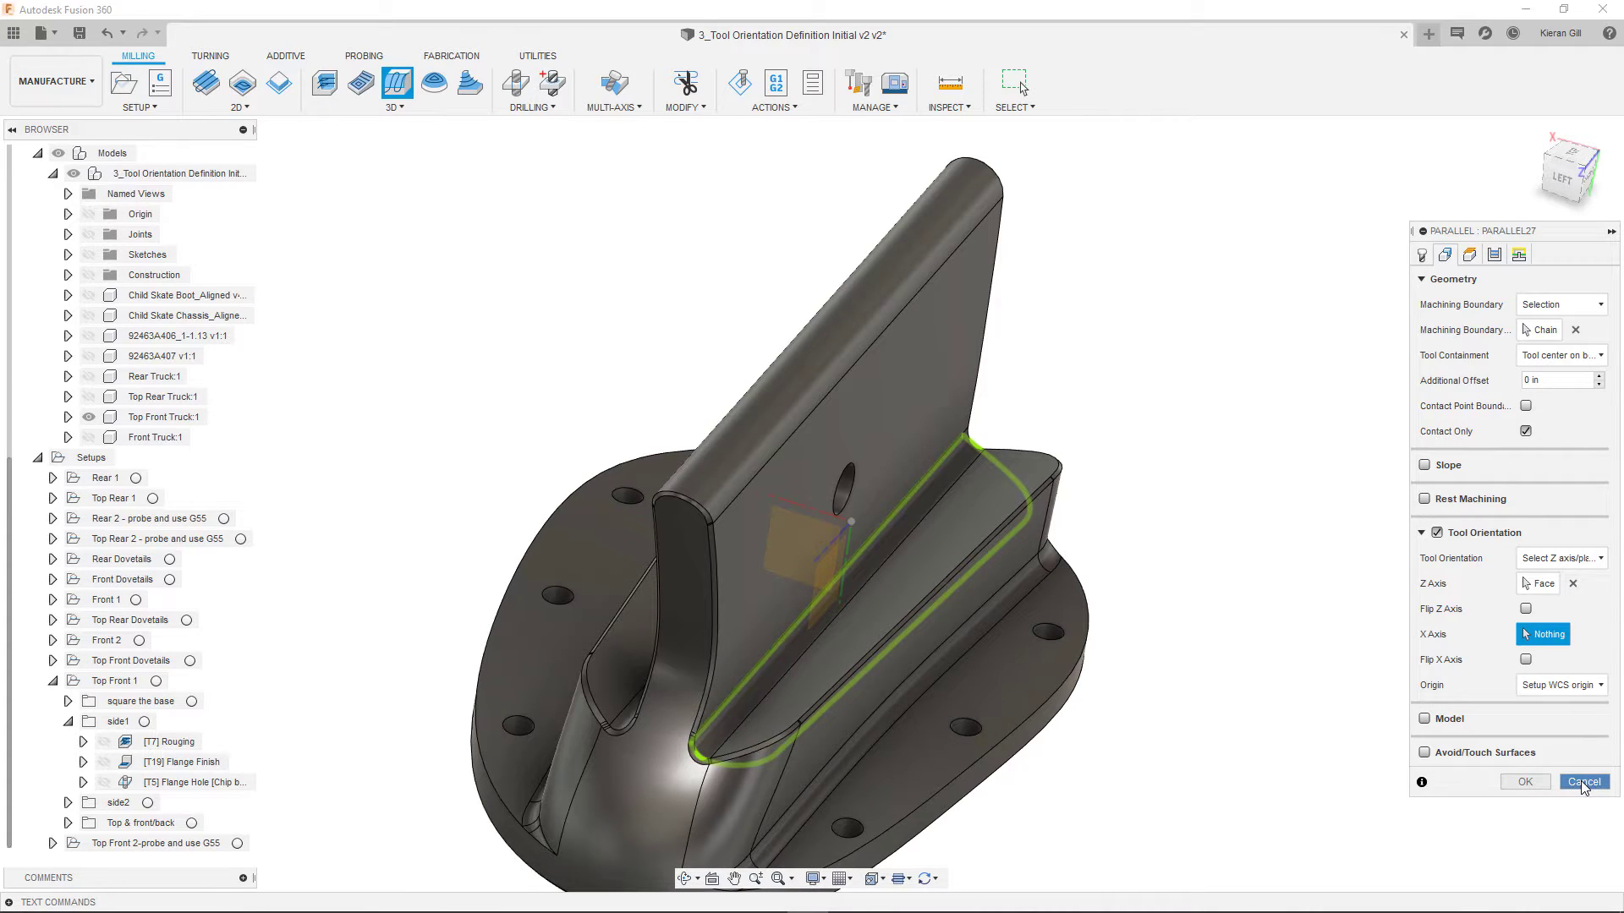
# Return to the Design workspace and bring up the Construct menu.
pyautogui.click(51, 81)
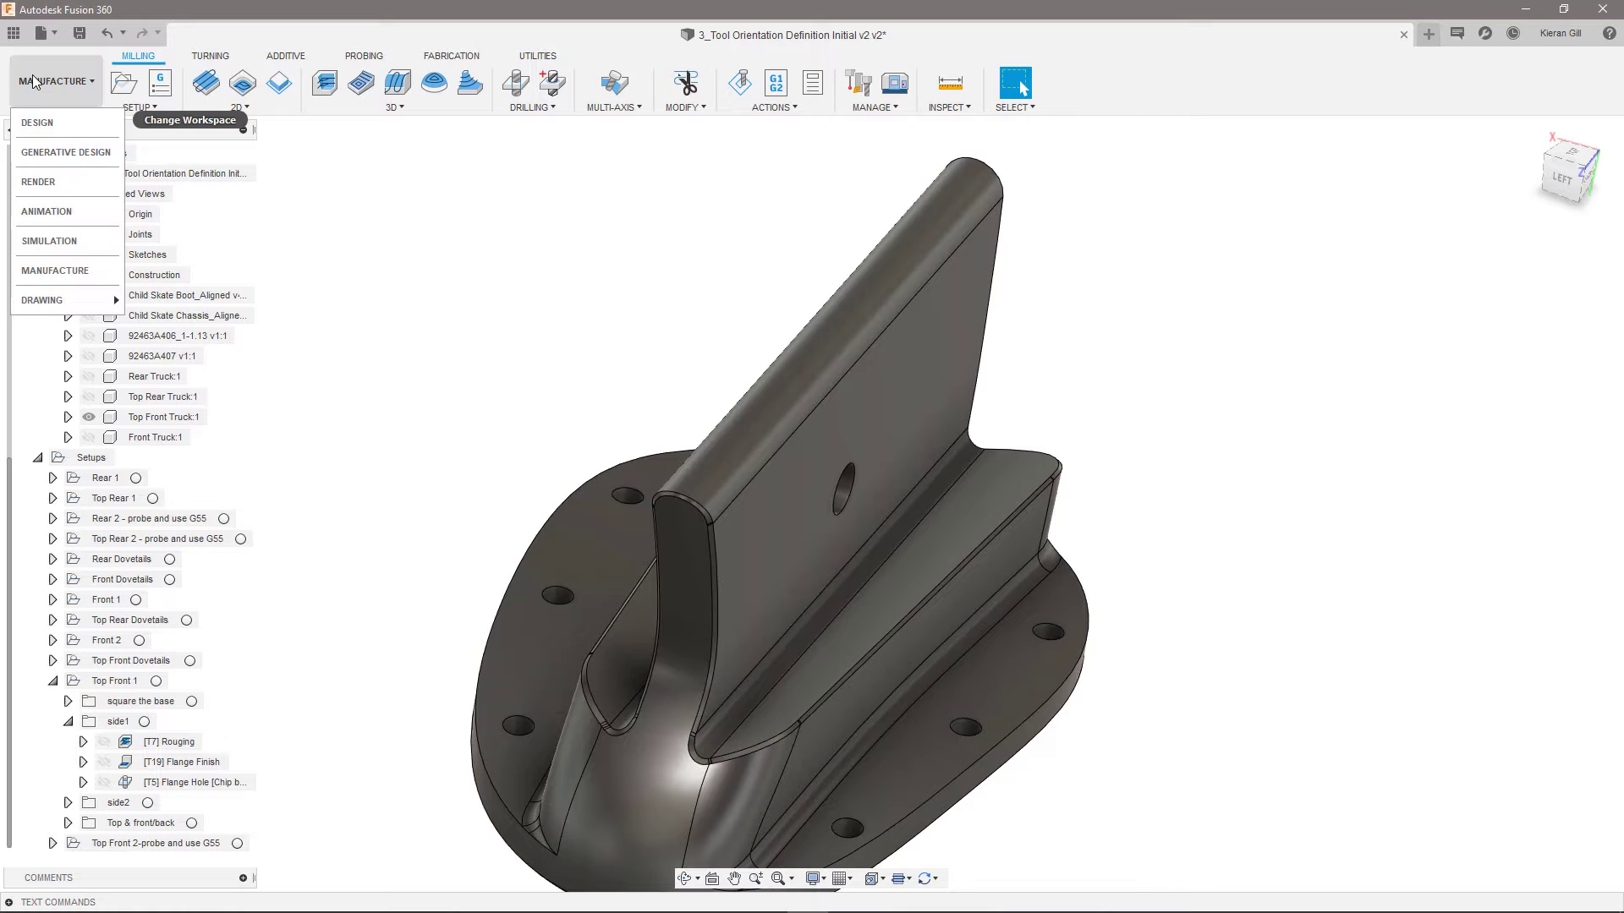
pyautogui.click(62, 131)
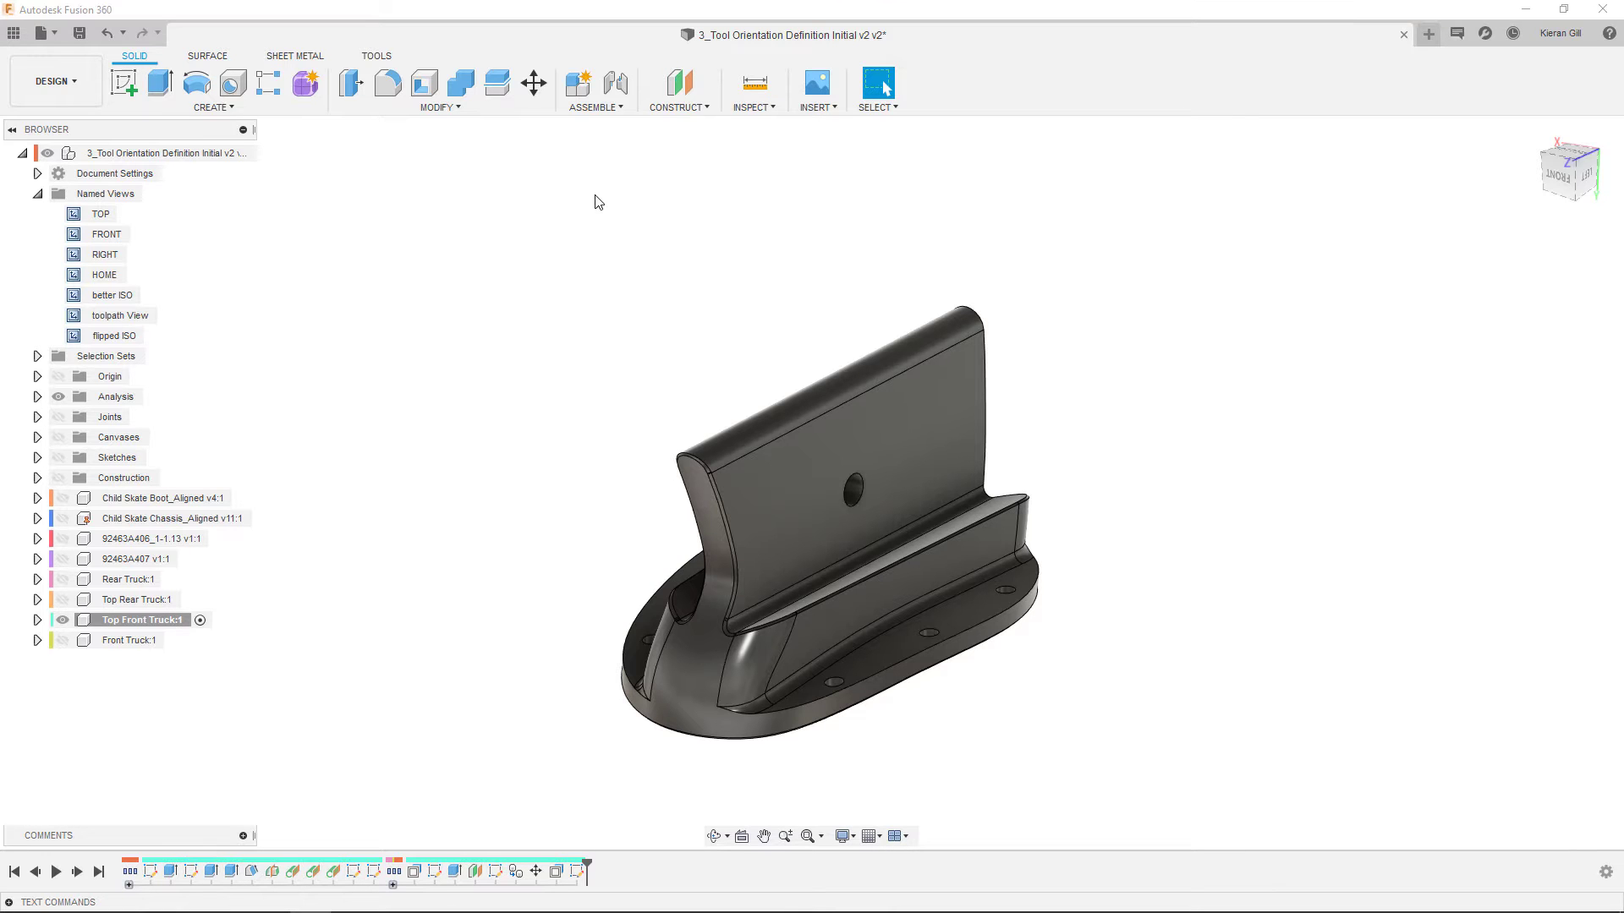
pyautogui.click(702, 108)
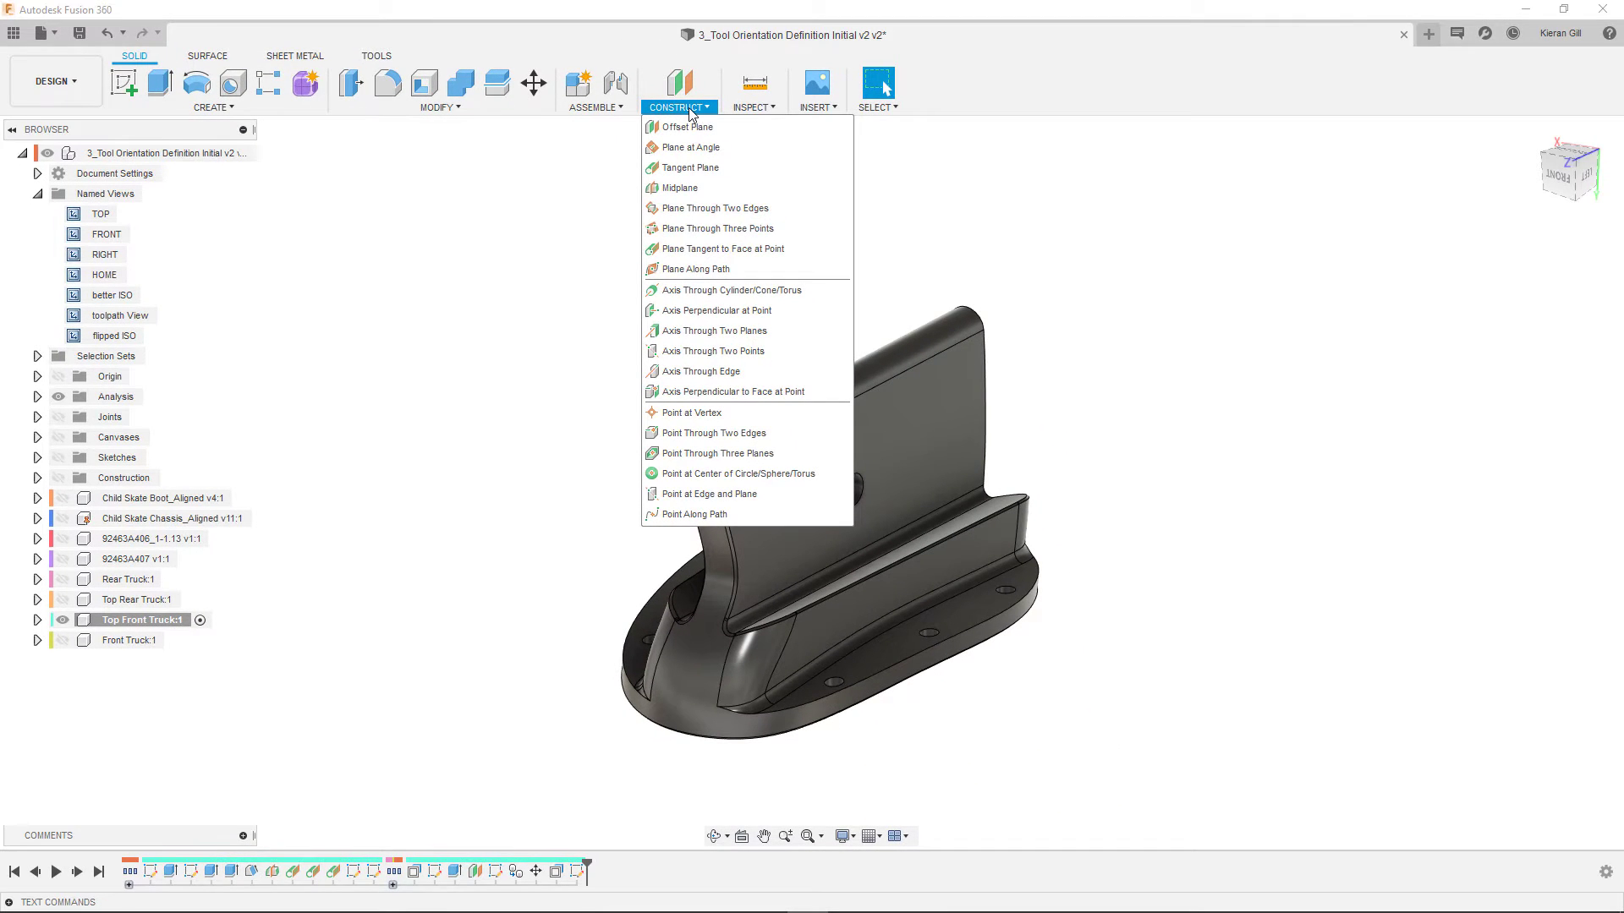
pyautogui.click(703, 209)
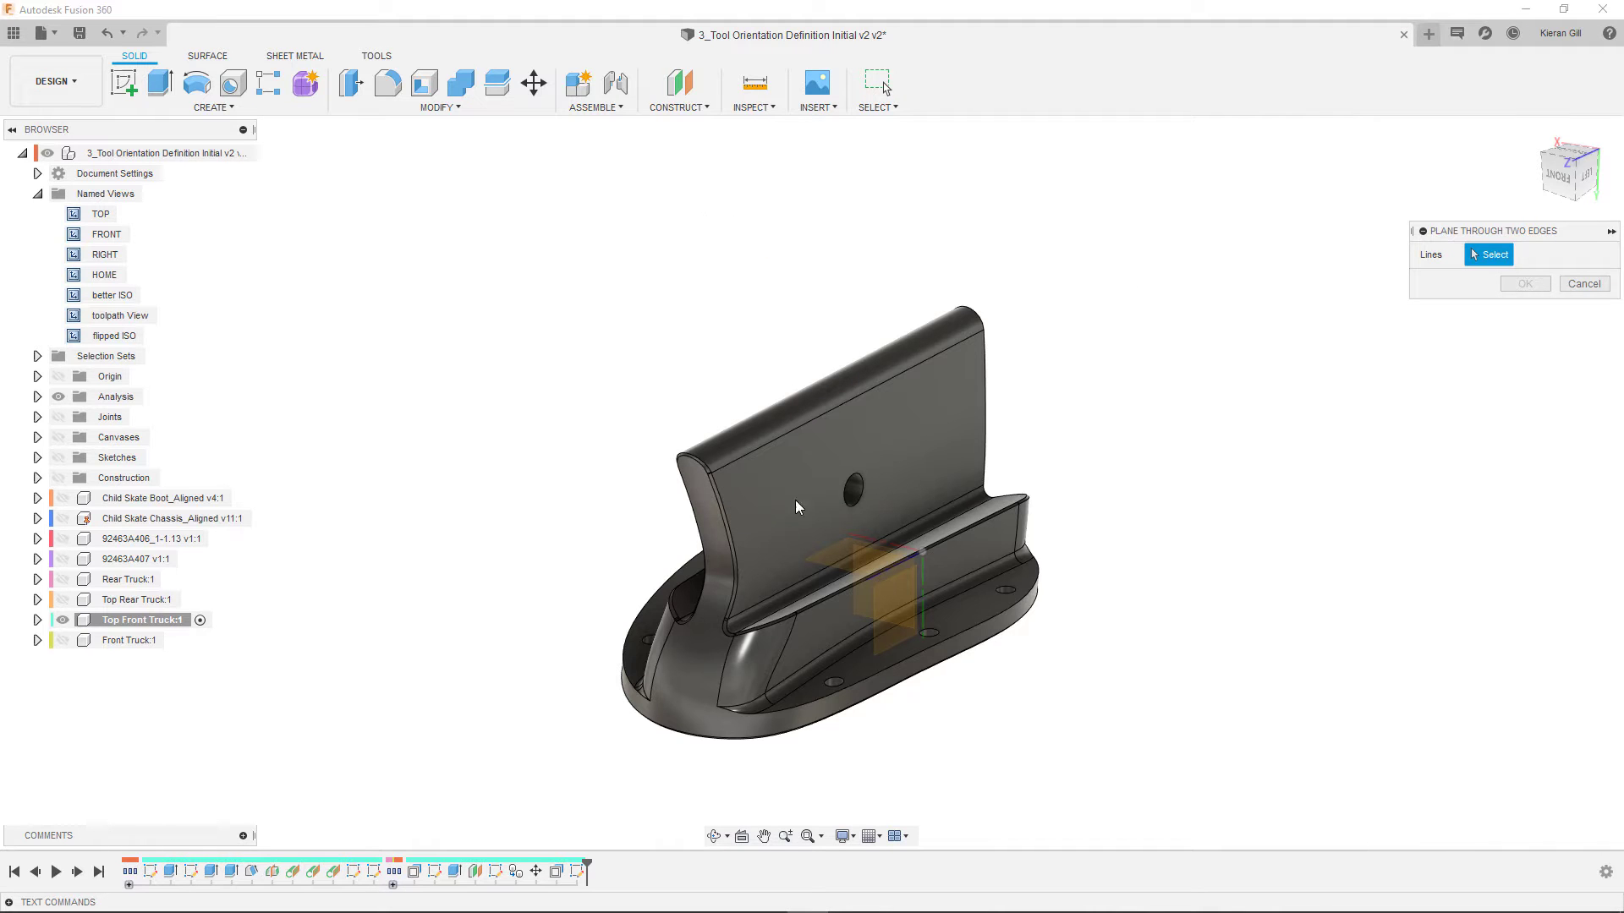
pyautogui.keyDown('shift'); pyautogui.moveTo(821, 597); pyautogui.dragTo(844, 596, button='middle'); pyautogui.keyUp('shift')
pyautogui.scroll(3, 841, 588)
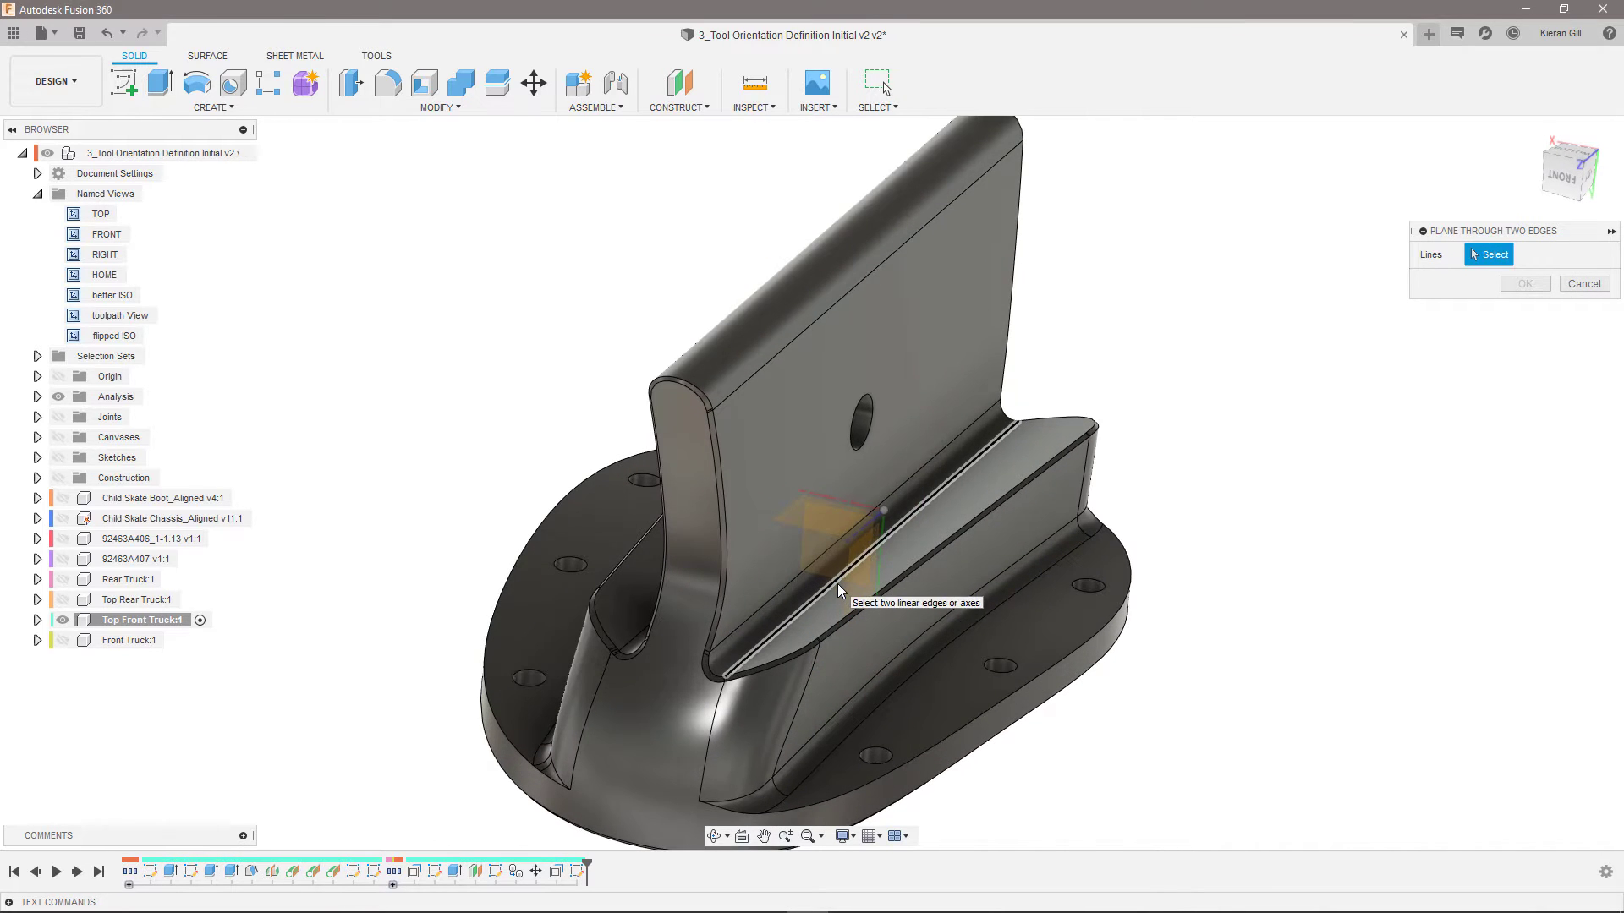
pyautogui.click(819, 555)
pyautogui.click(824, 586)
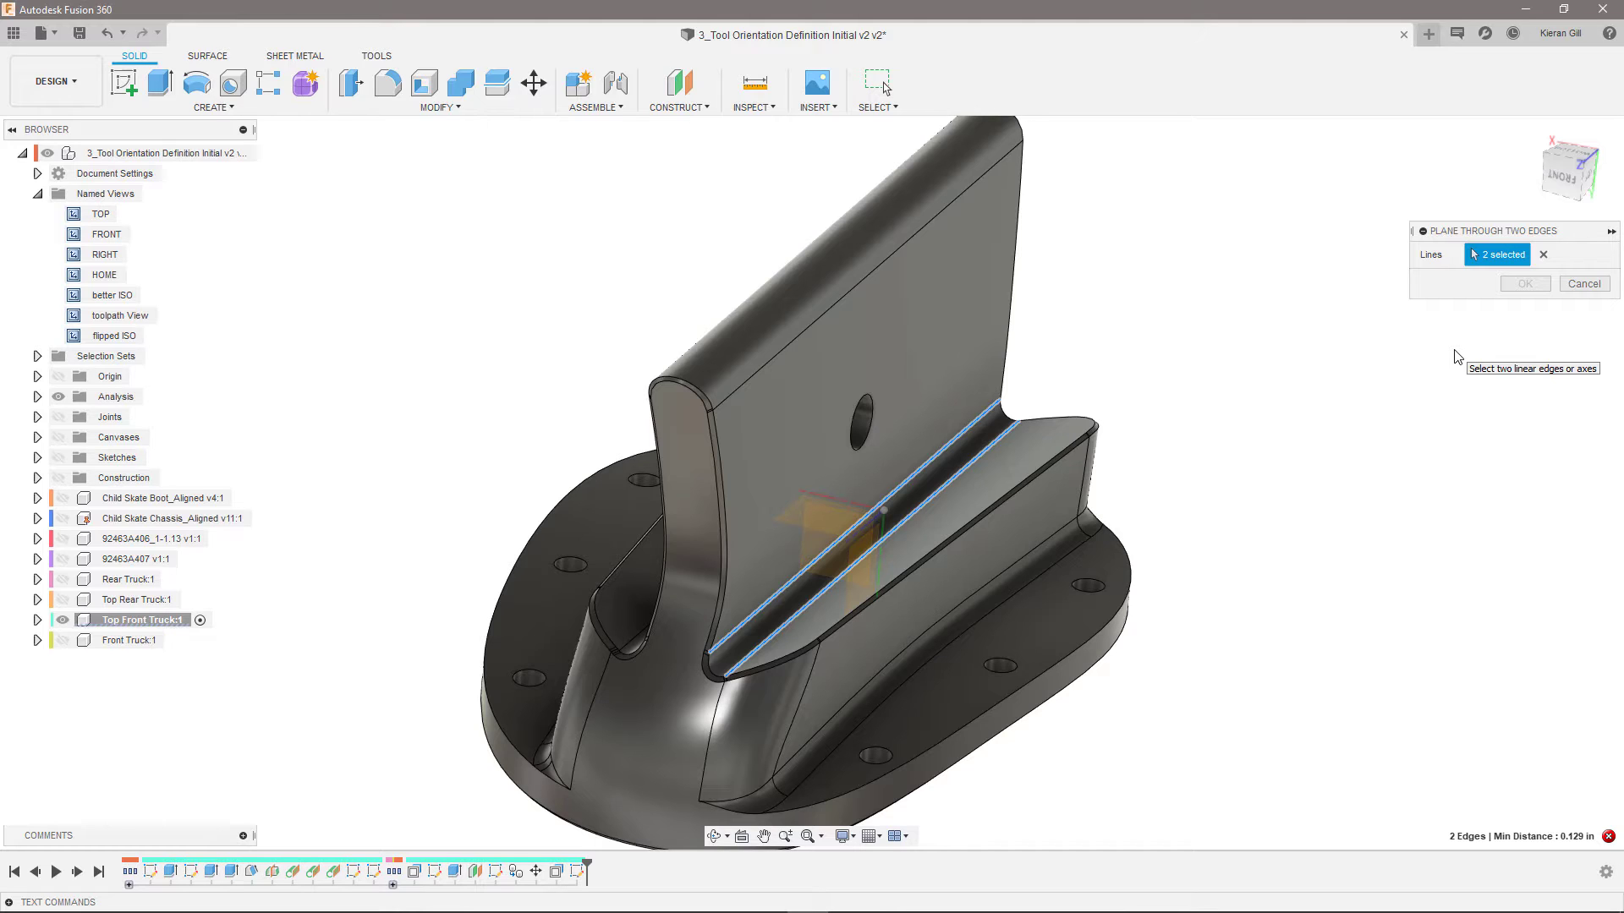
pyautogui.click(1597, 287)
pyautogui.click(1196, 136)
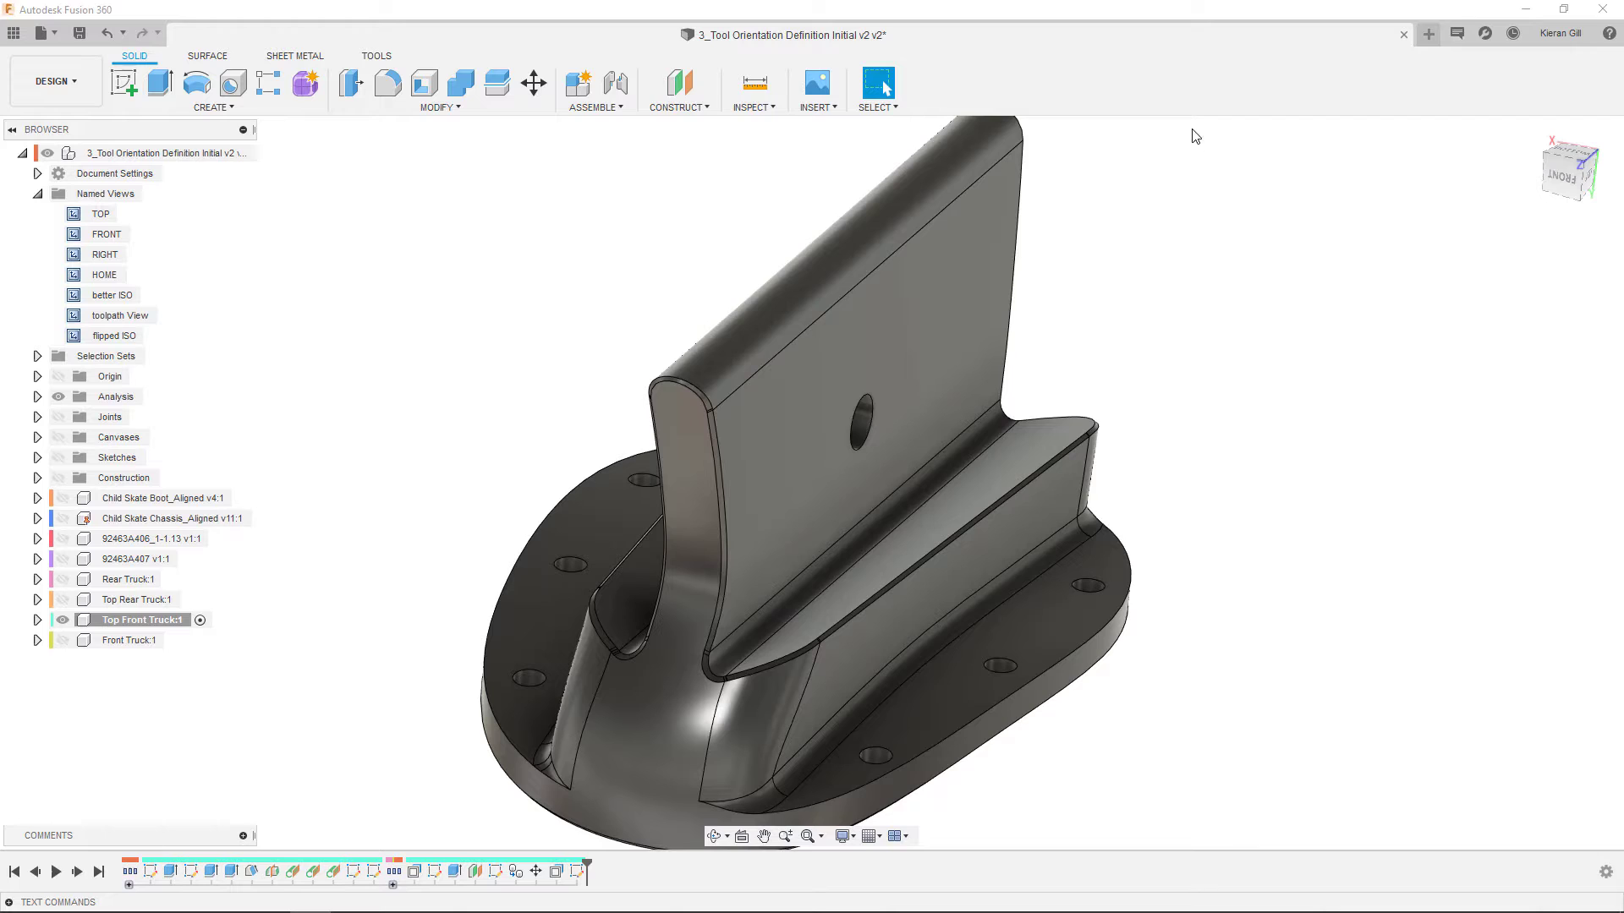
pyautogui.click(679, 107)
# Create a construction plane through three corner vertices of the ledge beside the fin.
pyautogui.click(702, 233)
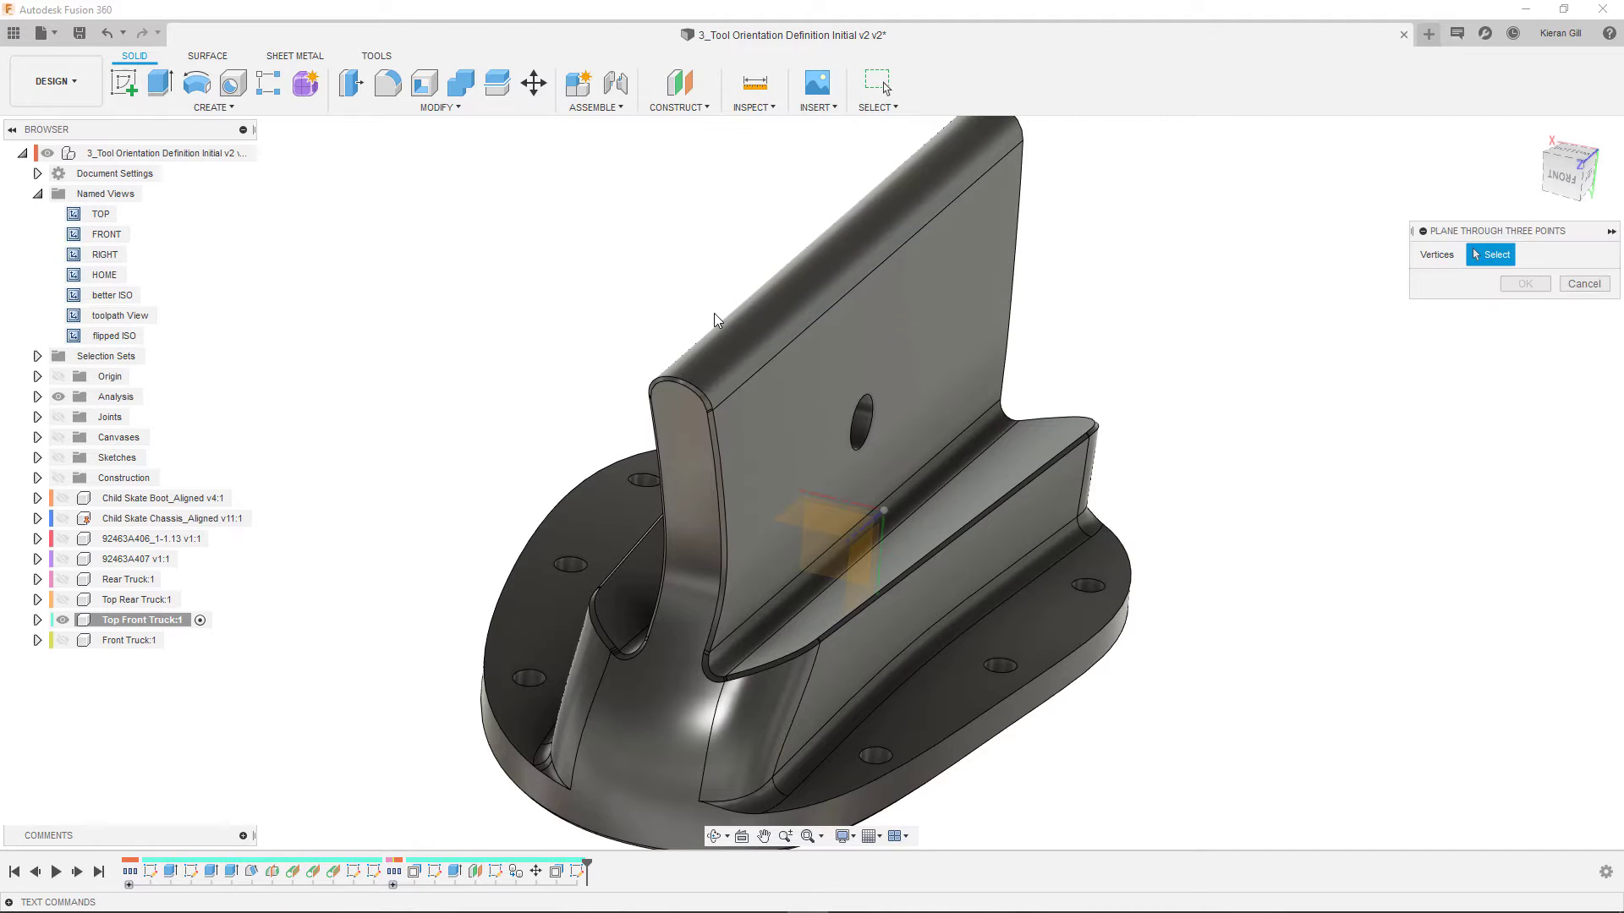
pyautogui.scroll(3, 710, 656)
pyautogui.click(710, 654)
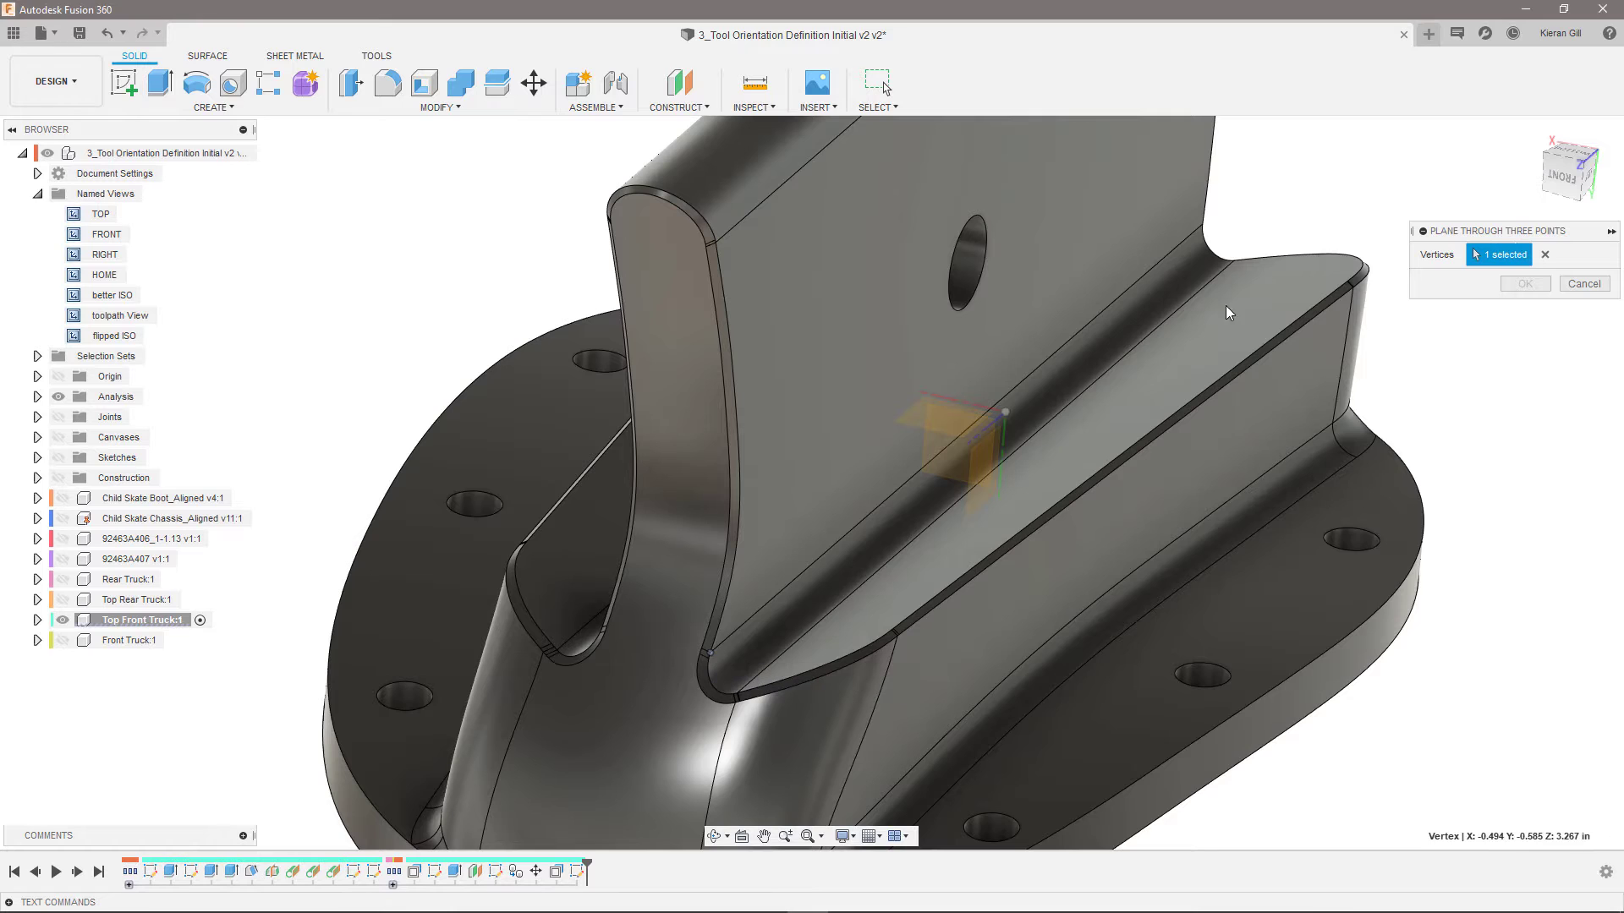
pyautogui.click(1230, 261)
pyautogui.click(1330, 436)
pyautogui.scroll(-3, 1302, 457)
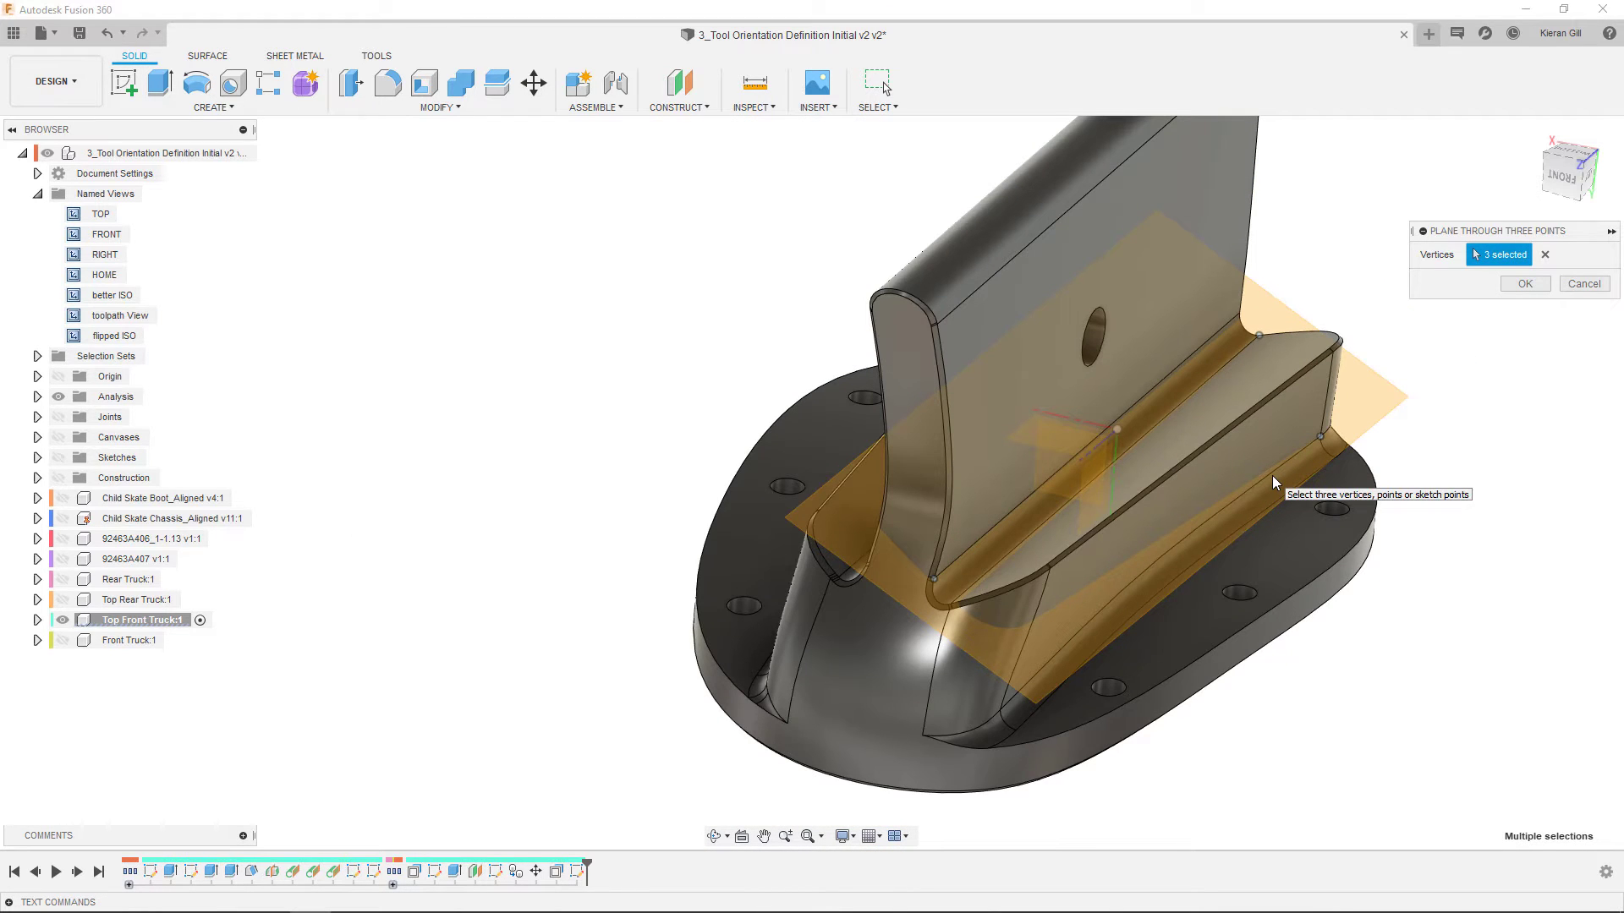
pyautogui.press('Return')
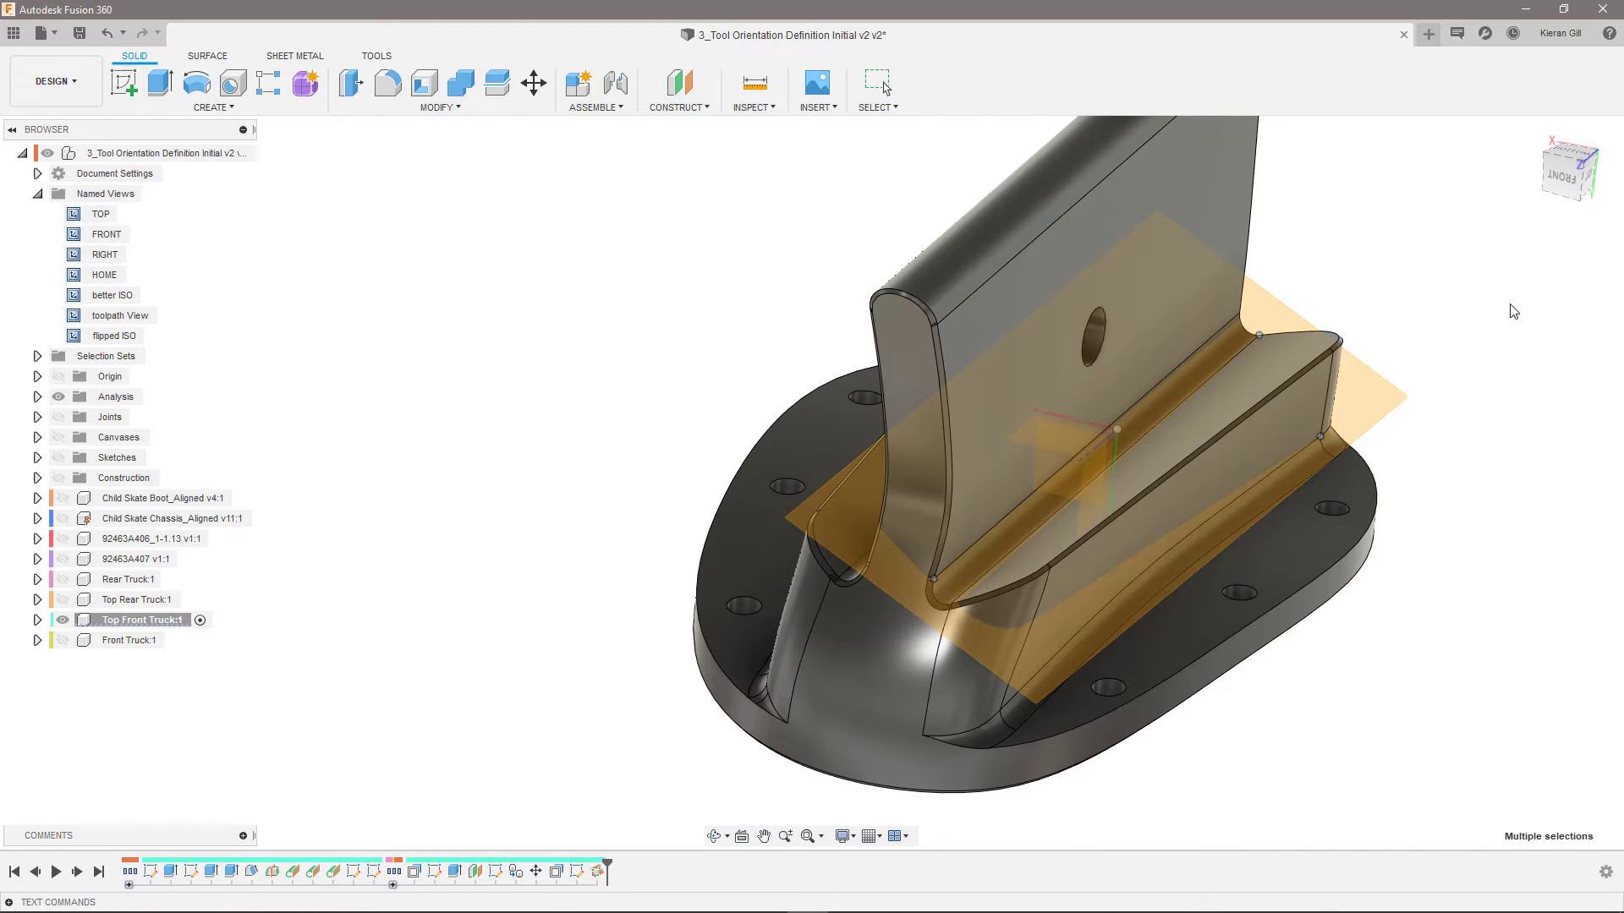
# Add a construction plane tilted 30 degrees about the first ledge edge.
pyautogui.click(677, 108)
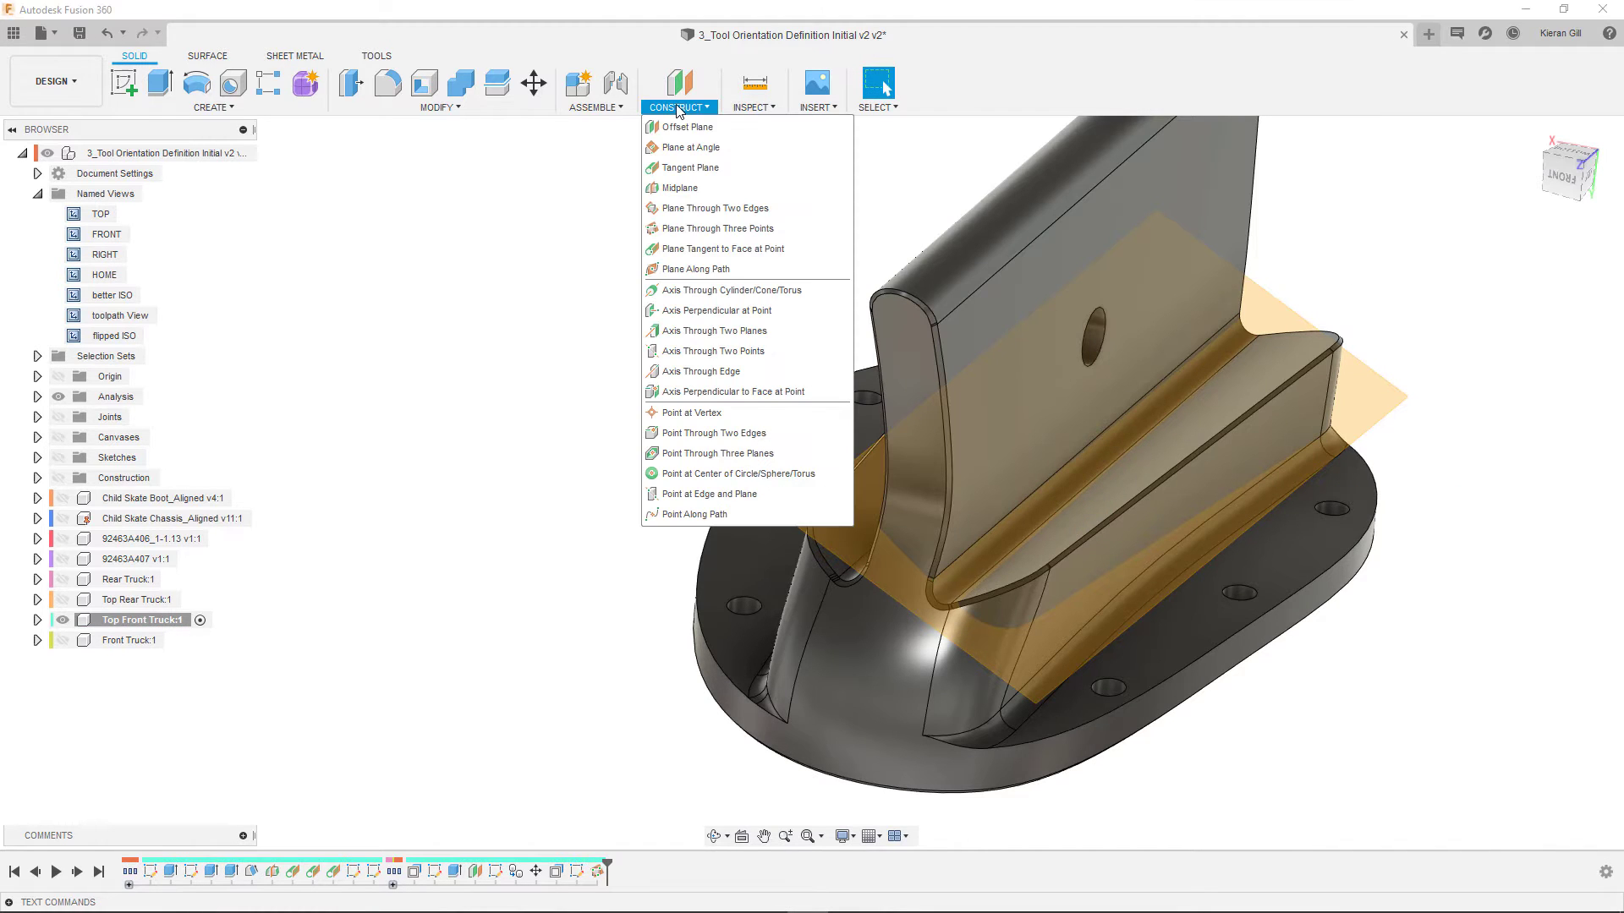
pyautogui.click(685, 147)
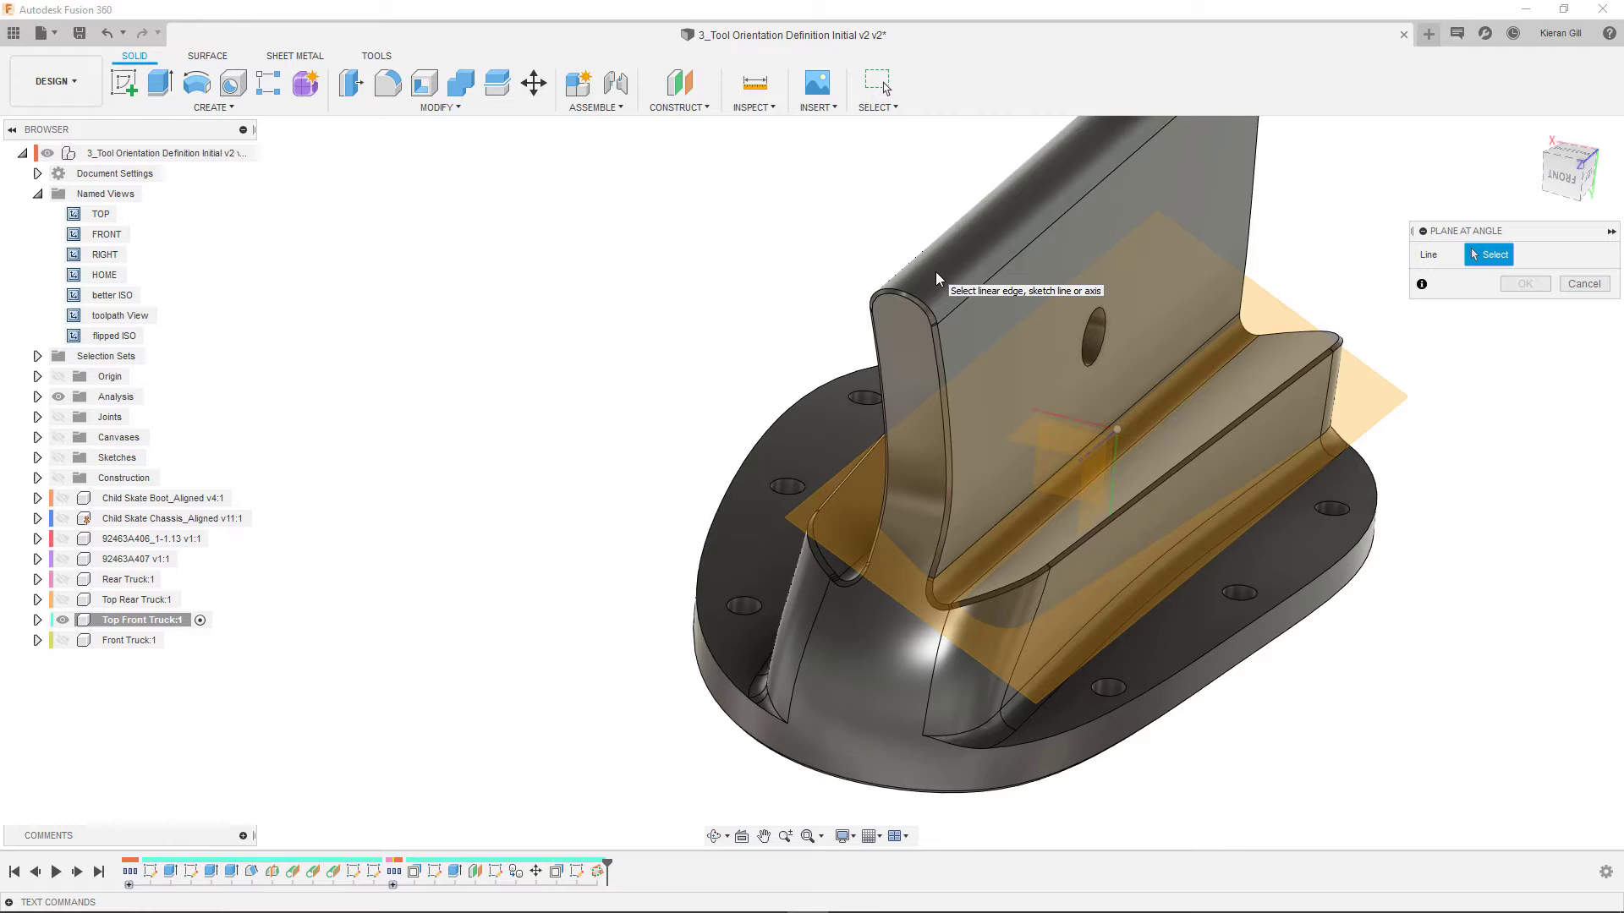
pyautogui.click(1194, 451)
pyautogui.moveTo(1270, 434); pyautogui.dragTo(1229, 407)
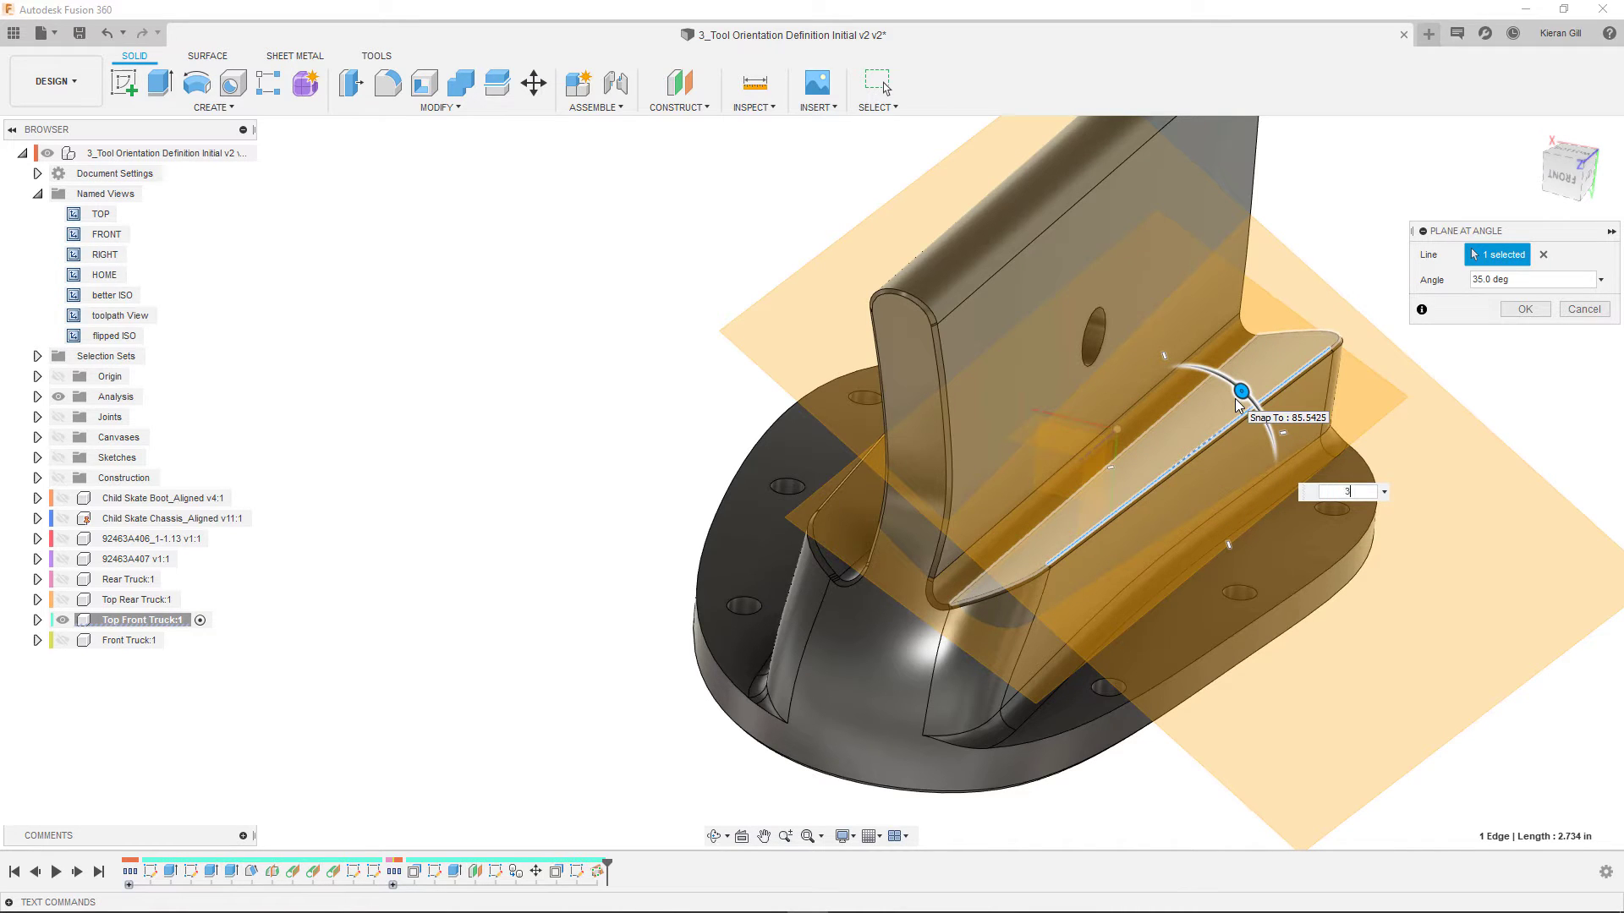
pyautogui.write('30')
pyautogui.press('Return')
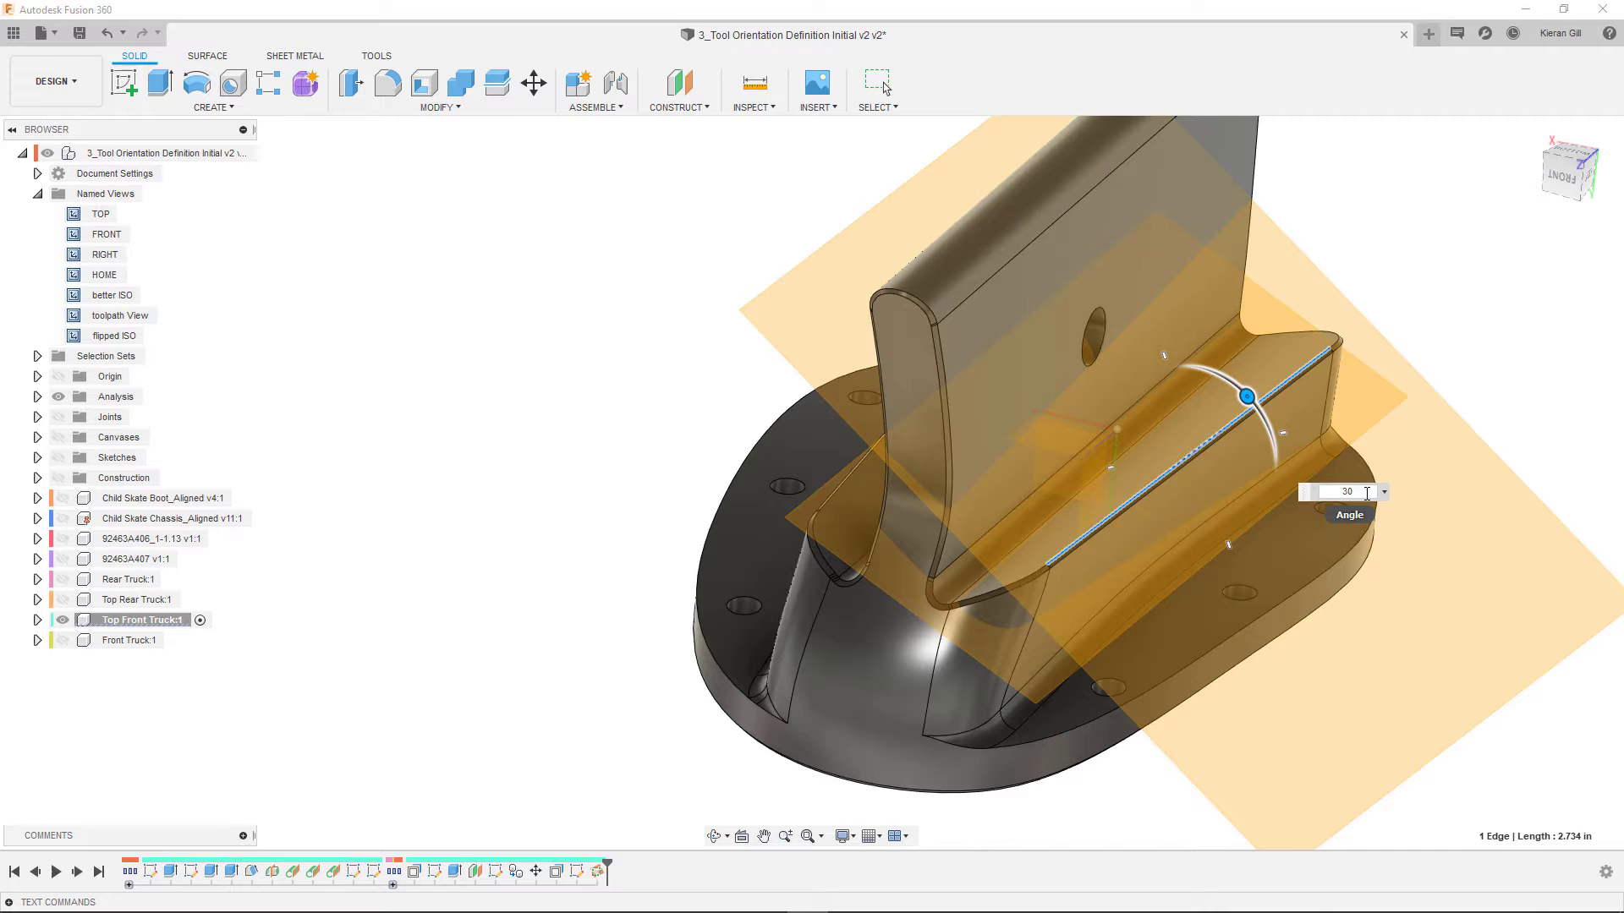
pyautogui.press('Return')
# Add a second 30-degree angled plane about the other ledge edge, then view 'flipped ISO'.
pyautogui.keyDown('shift'); pyautogui.moveTo(1358, 495); pyautogui.dragTo(1449, 342, button='middle'); pyautogui.keyUp('shift')
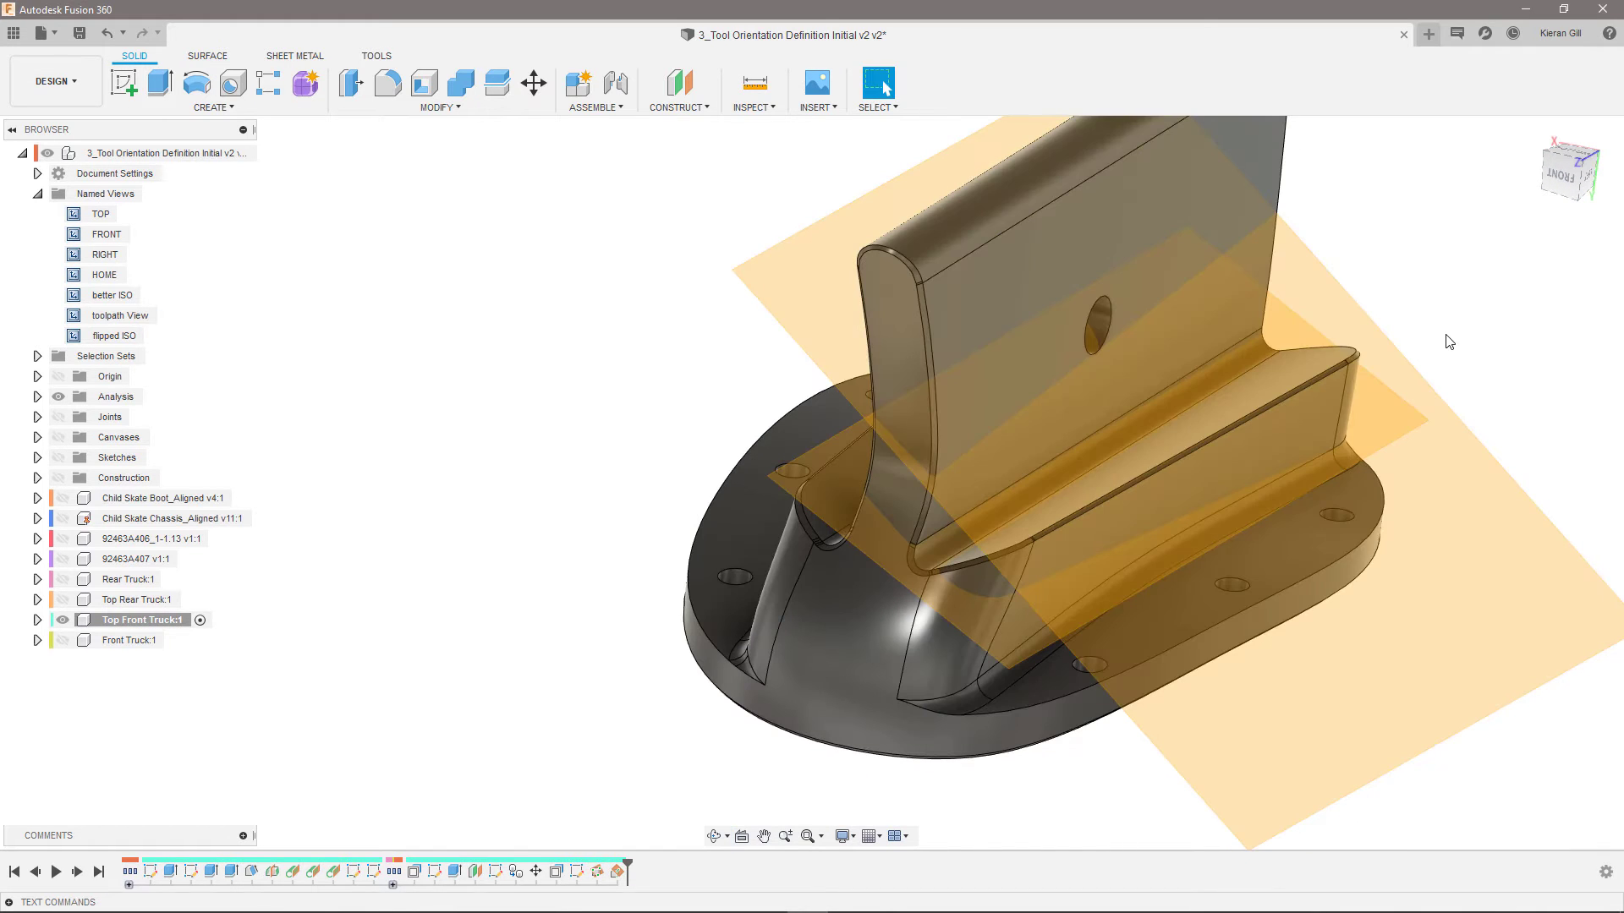
pyautogui.click(679, 107)
pyautogui.click(694, 146)
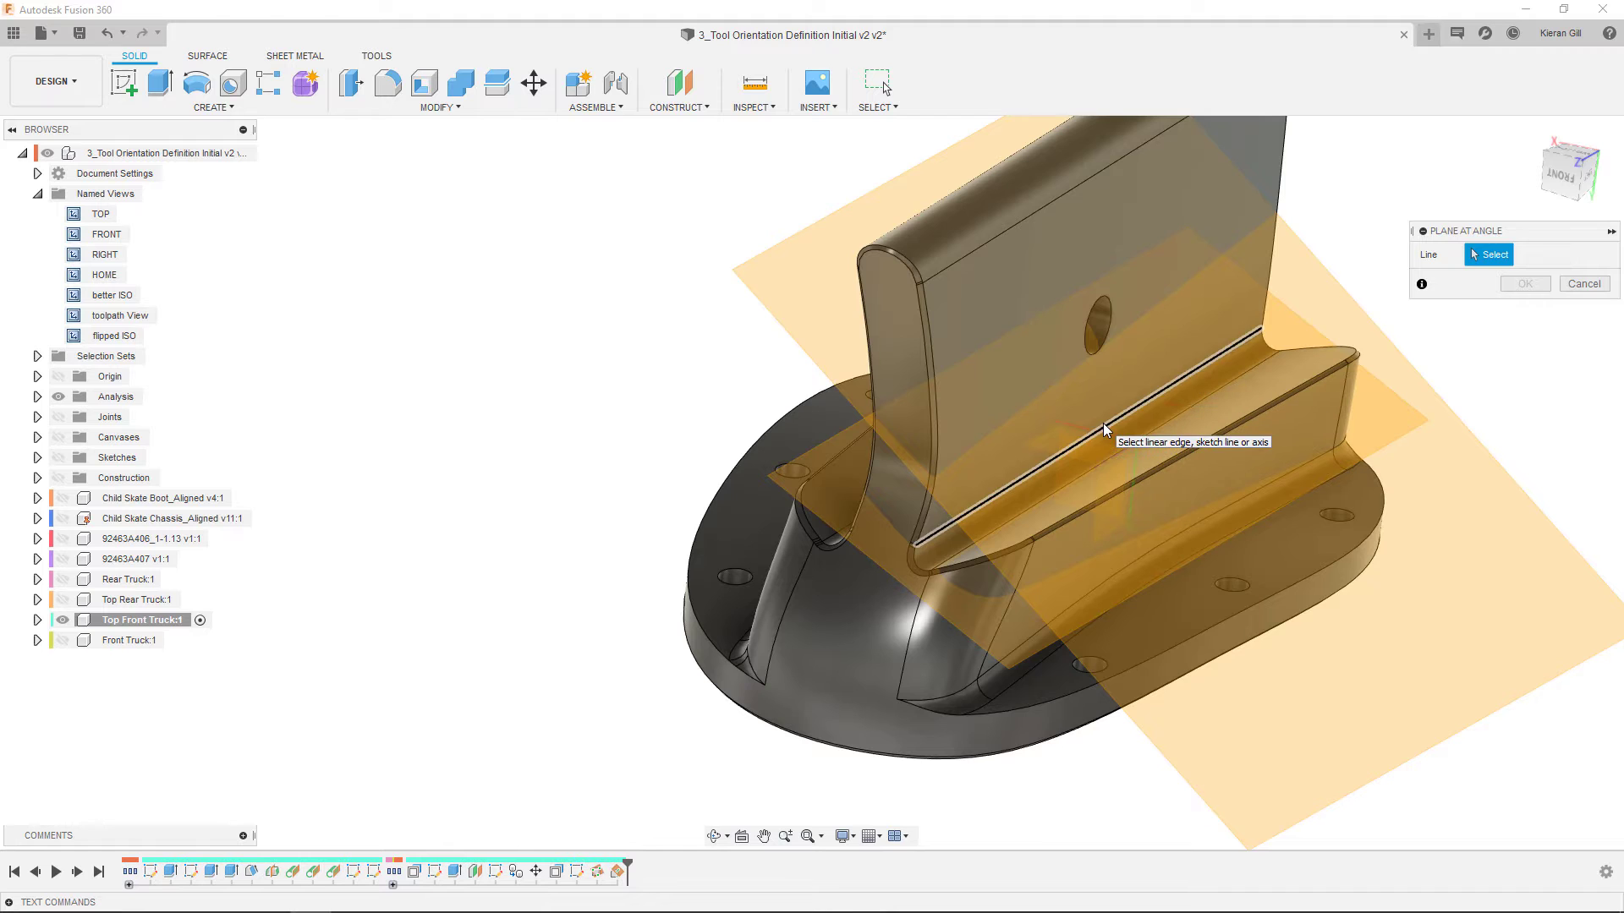
pyautogui.keyDown('shift'); pyautogui.moveTo(1125, 423); pyautogui.dragTo(984, 479, button='middle'); pyautogui.keyUp('shift')
pyautogui.click(984, 480)
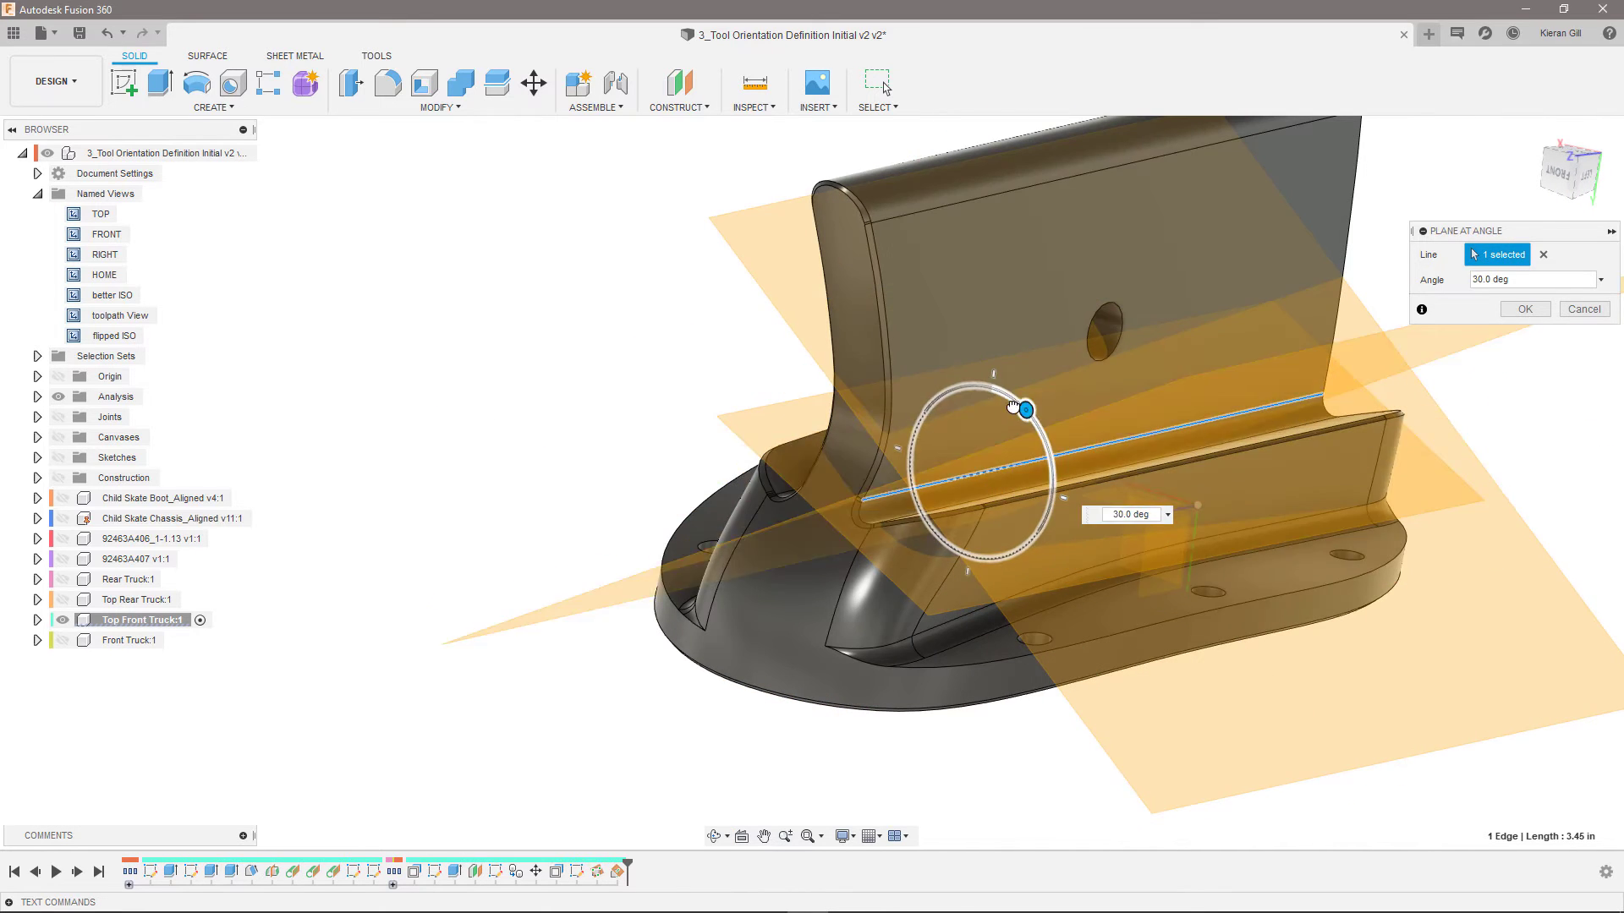
pyautogui.moveTo(1027, 410); pyautogui.dragTo(950, 388)
pyautogui.press('Return')
pyautogui.doubleClick(114, 336)
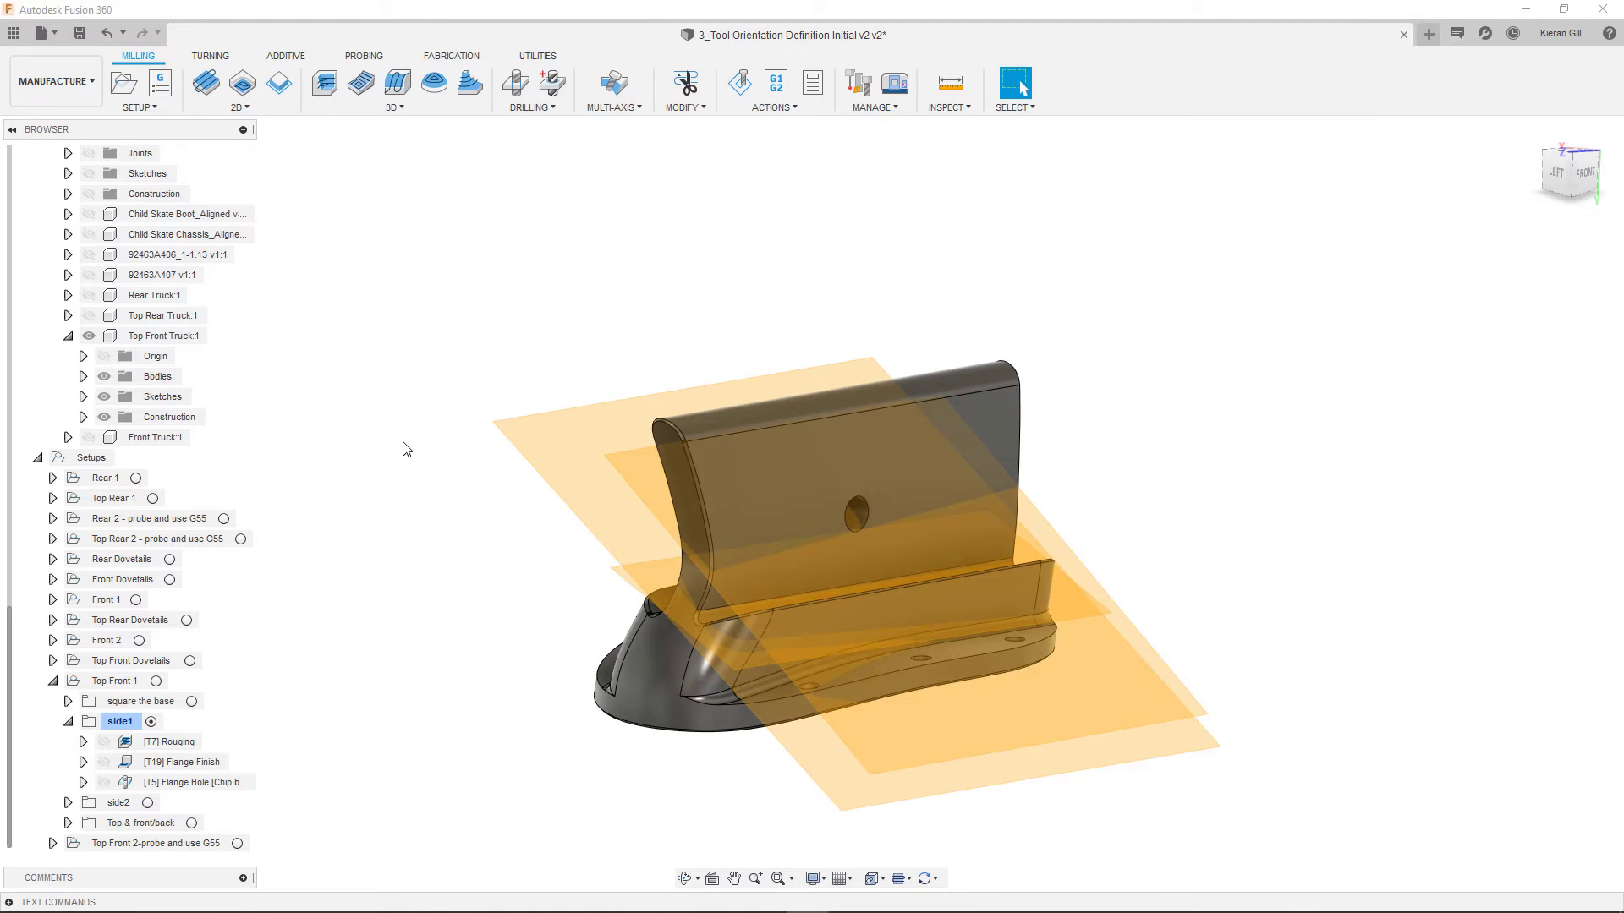
# Start Parallel33 with the #16 0.125 in ball end mill and a Selection machining boundary.
pyautogui.keyDown('shift'); pyautogui.moveTo(408, 455); pyautogui.dragTo(449, 480, button='middle'); pyautogui.keyUp('shift')
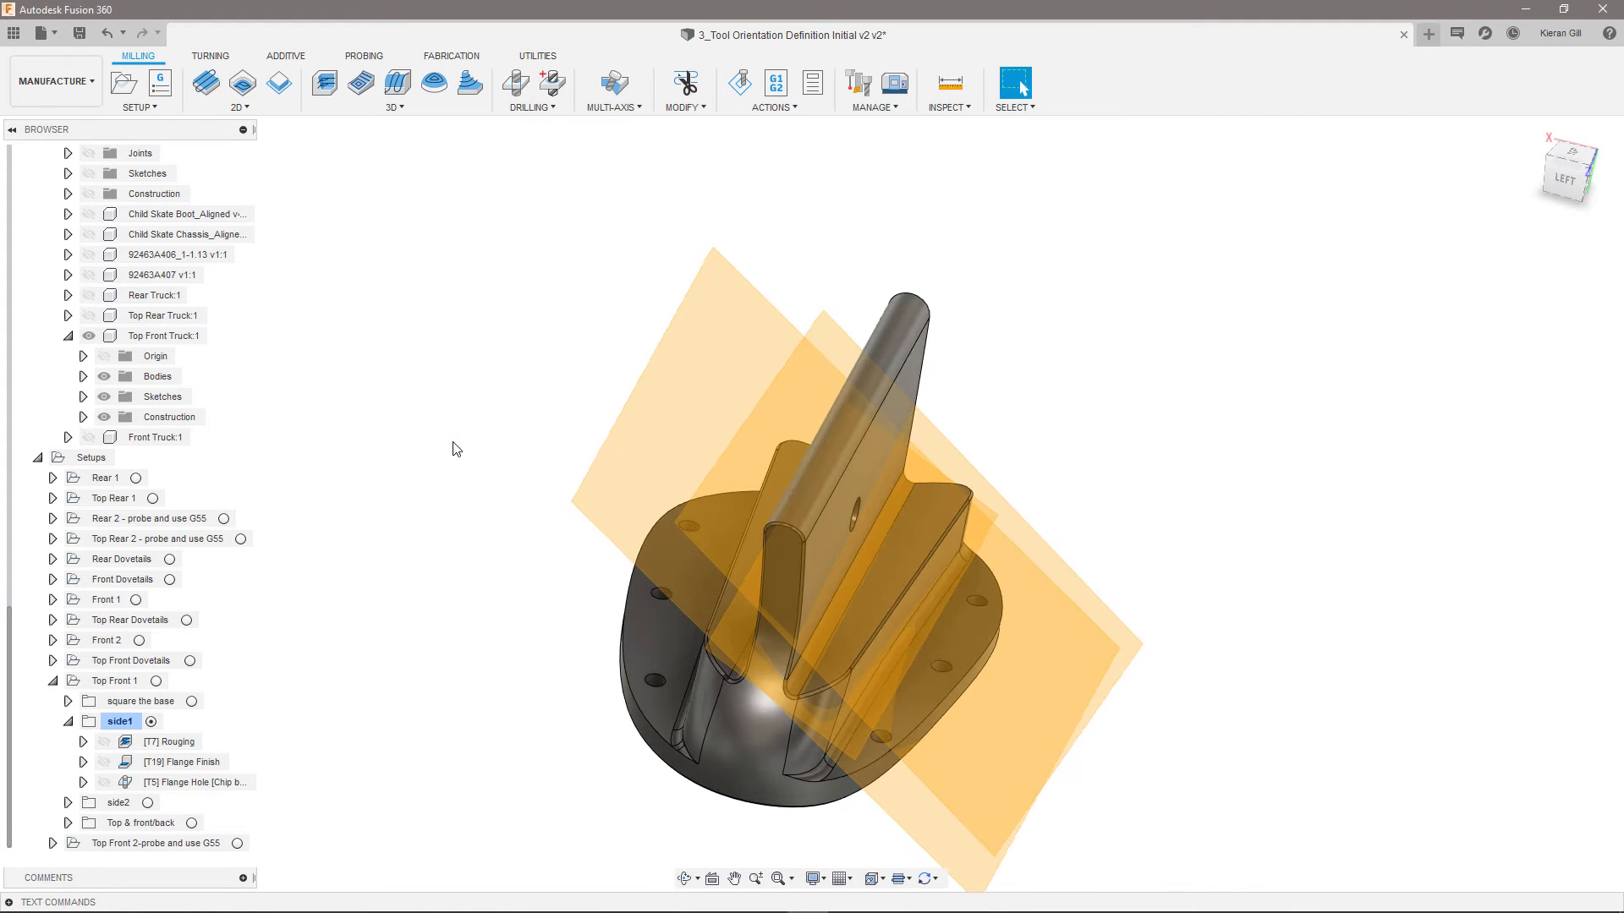
pyautogui.click(397, 82)
pyautogui.click(1445, 255)
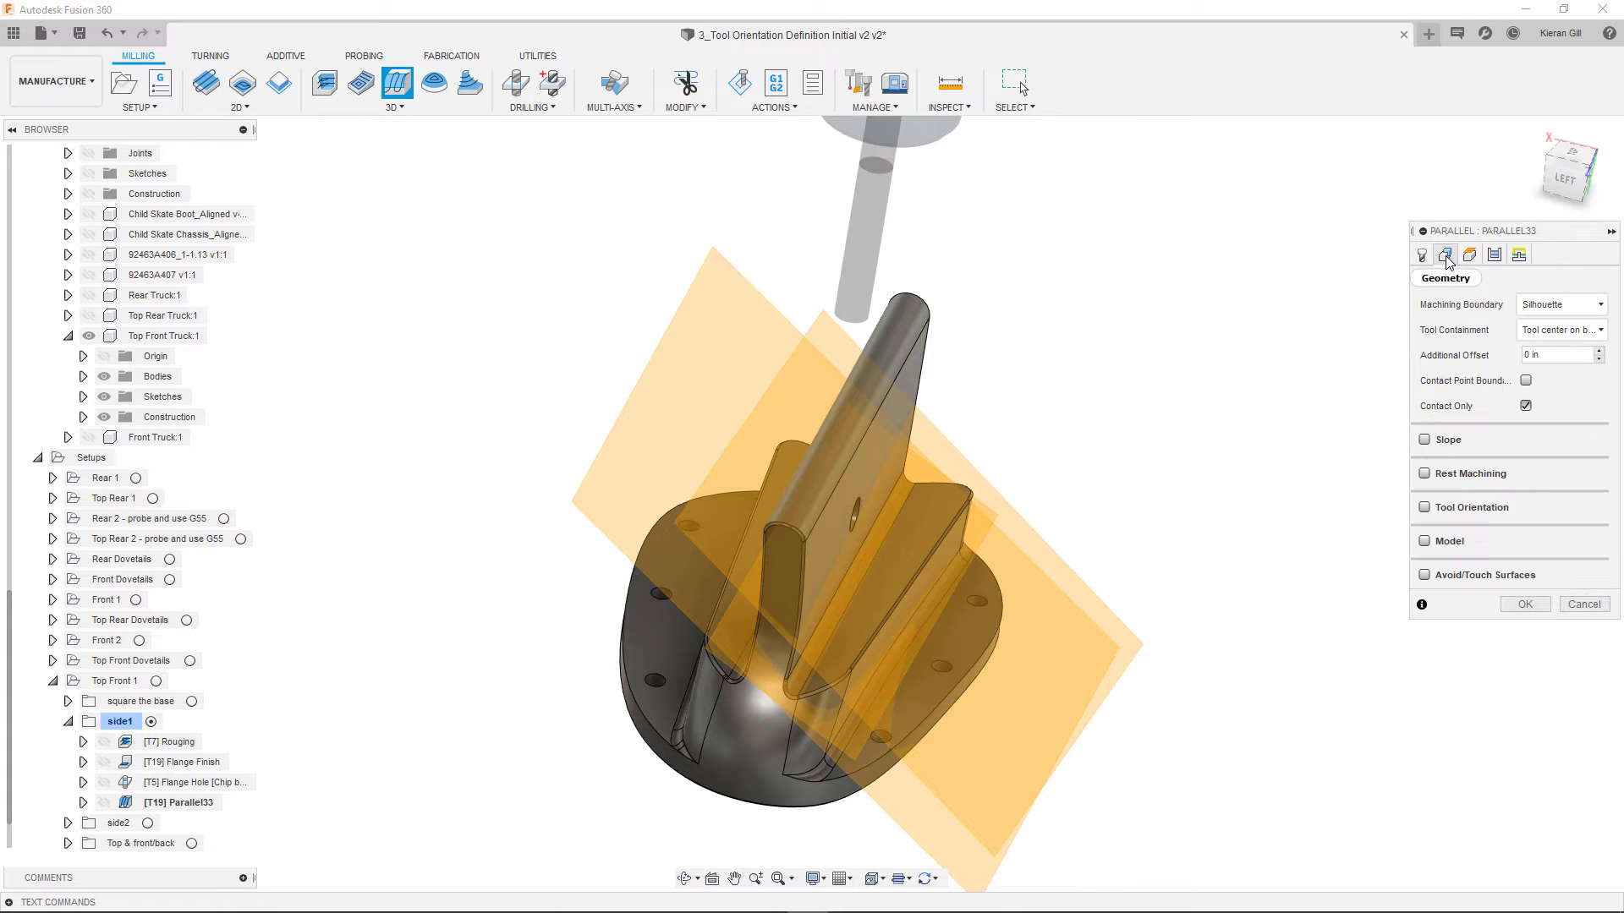
pyautogui.click(1422, 254)
pyautogui.click(1535, 304)
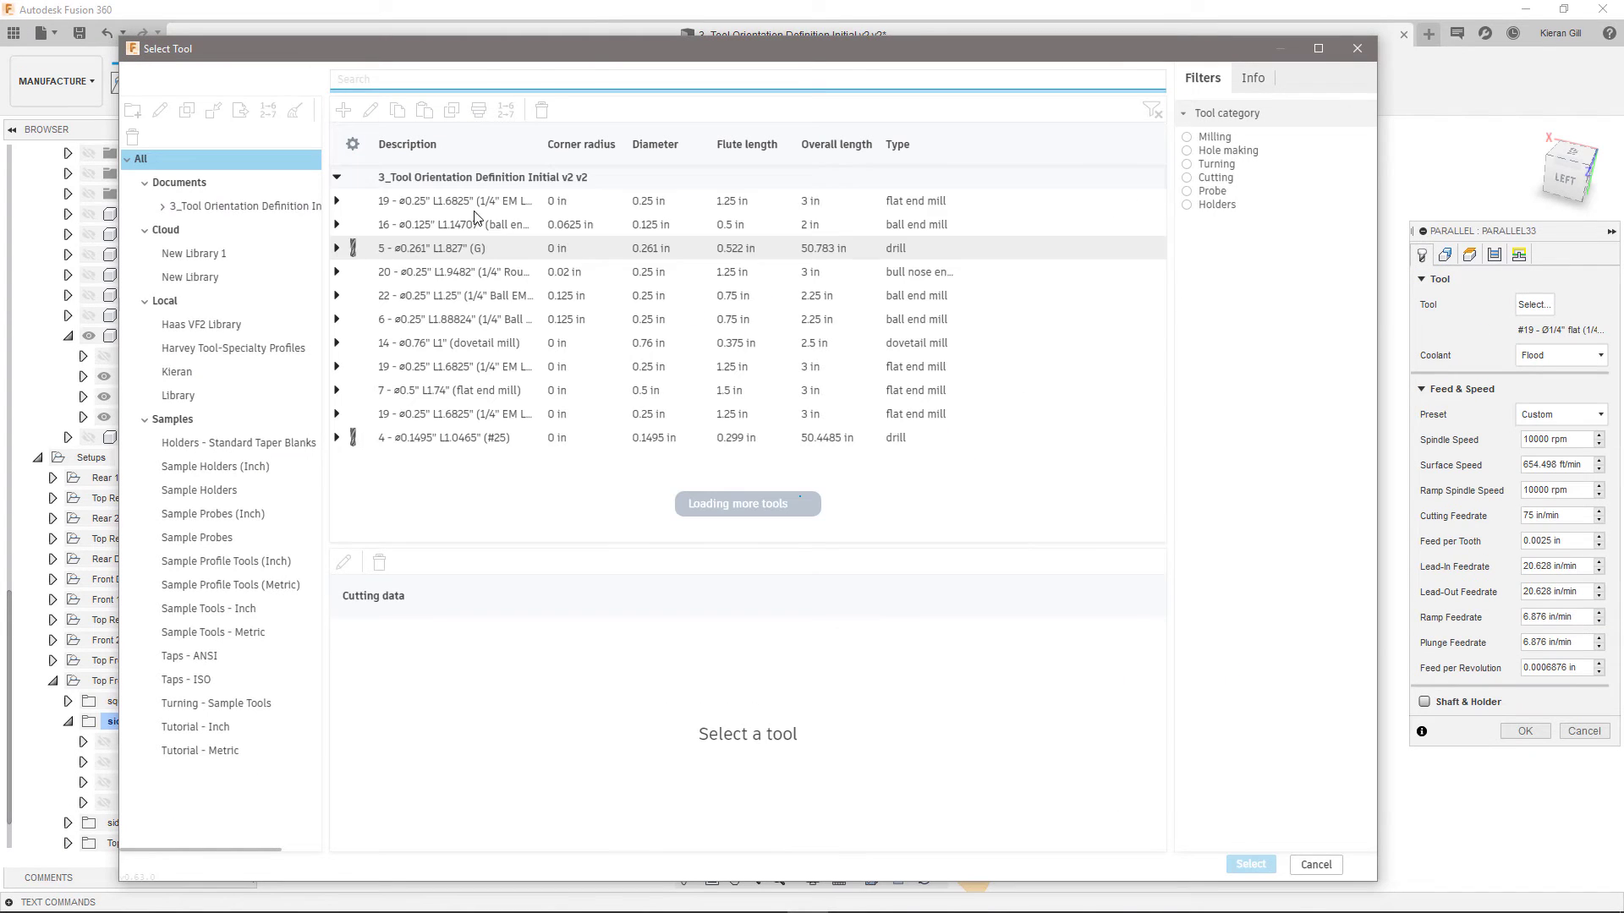
pyautogui.click(456, 225)
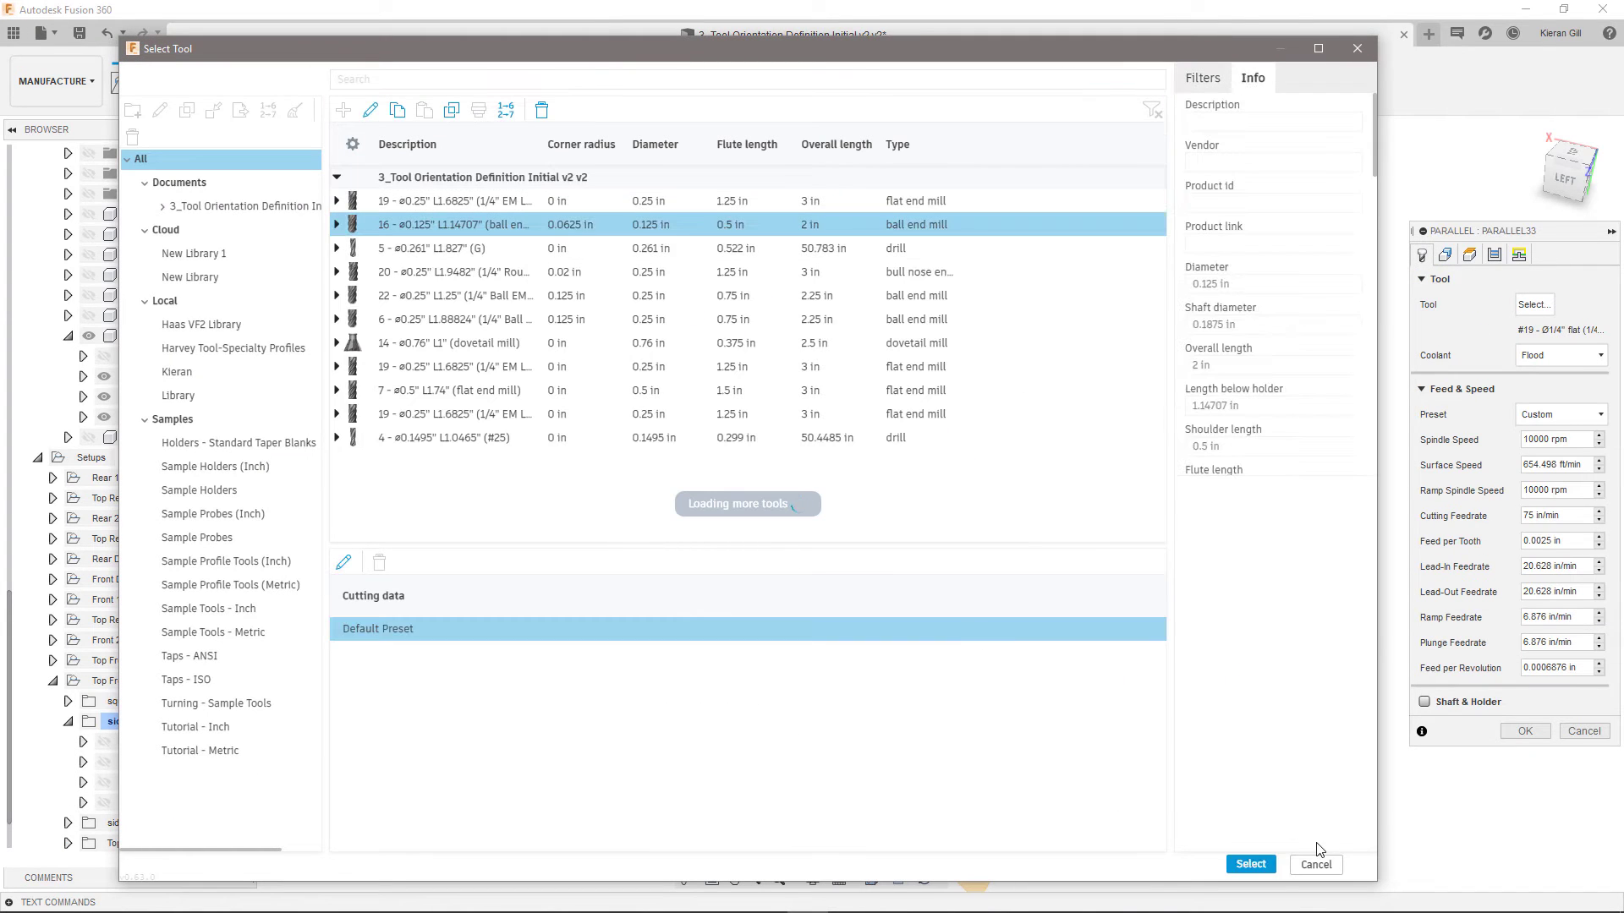
pyautogui.click(1250, 864)
pyautogui.click(1444, 255)
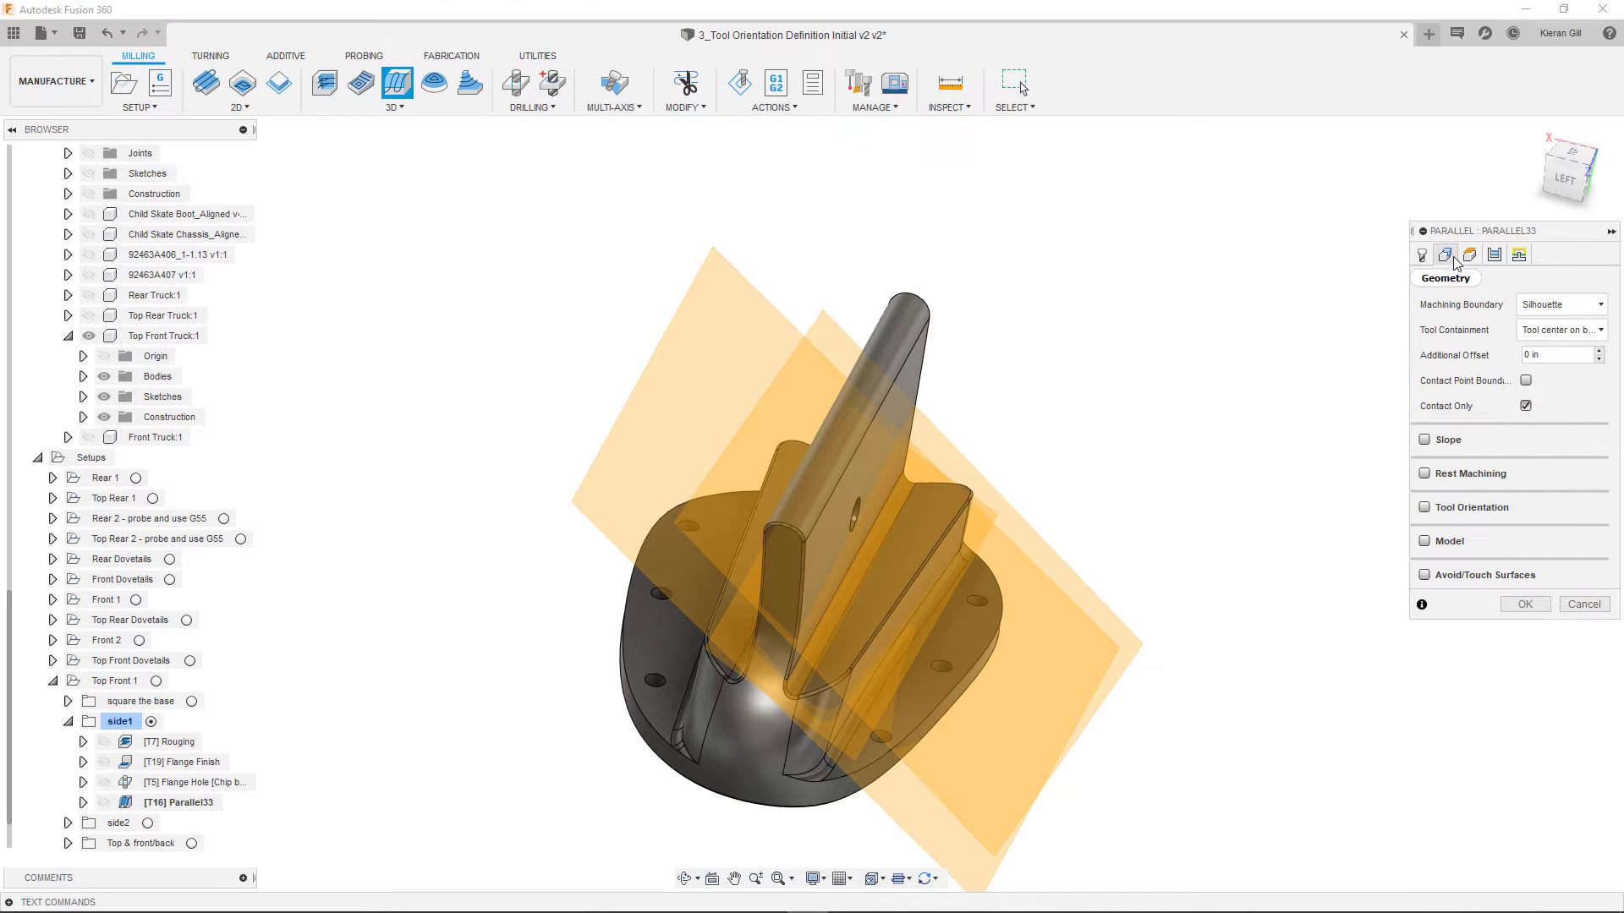
pyautogui.click(1583, 305)
pyautogui.click(1548, 334)
# Chain the ledge edges as boundary and align the tool Z axis to Plane9, flipped upward.
pyautogui.keyDown('shift'); pyautogui.moveTo(1065, 442); pyautogui.dragTo(966, 423, button='middle'); pyautogui.keyUp('shift')
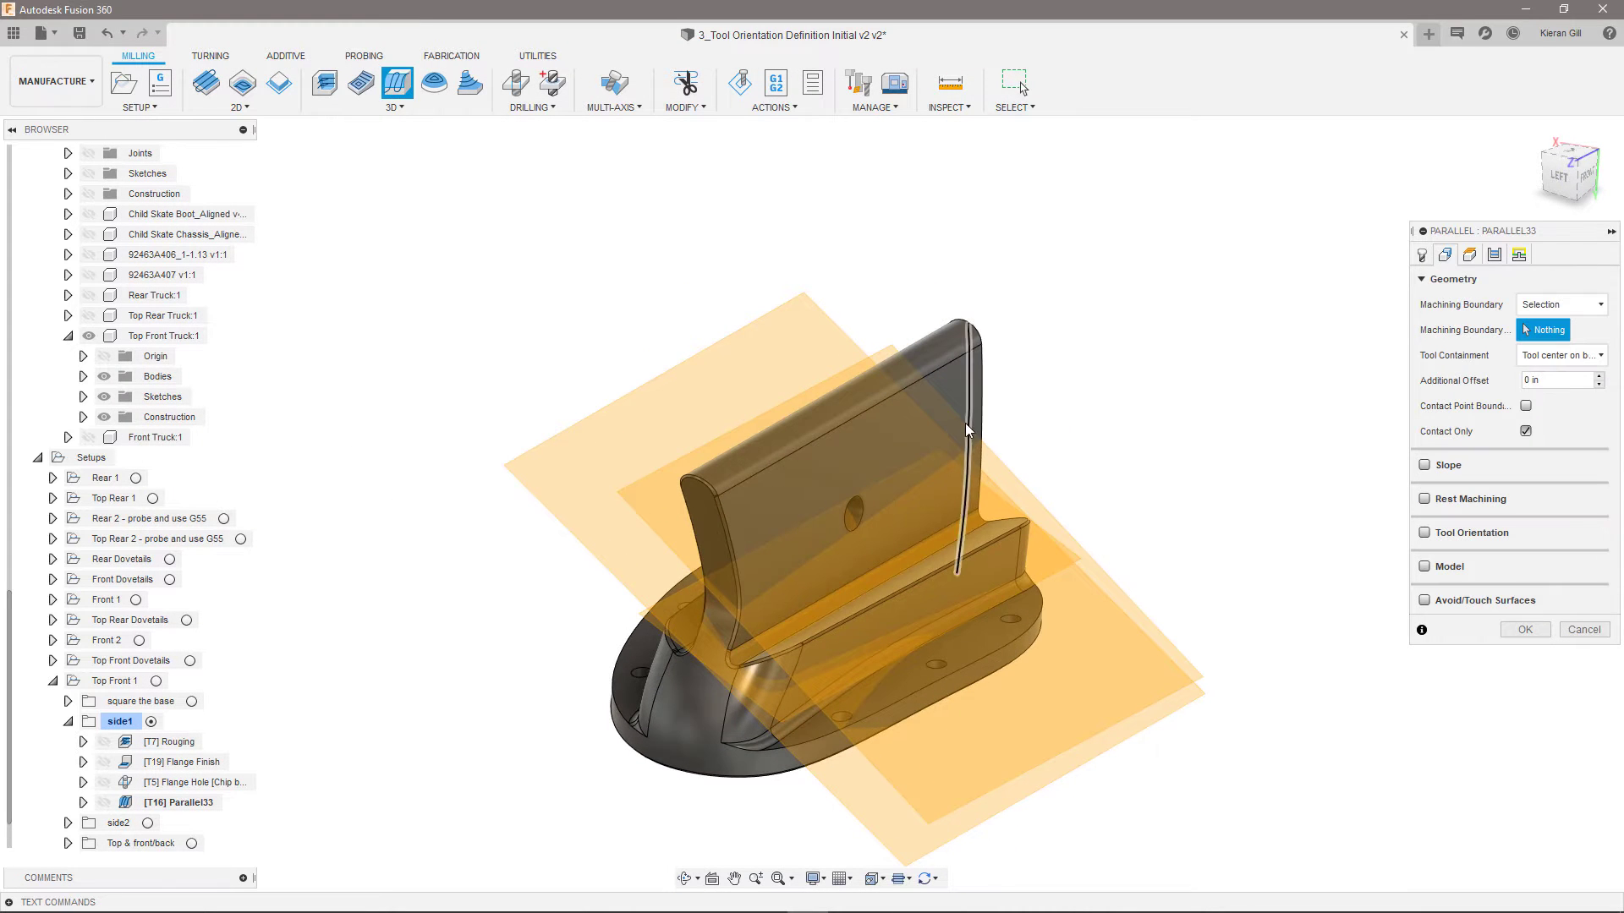
pyautogui.click(934, 539)
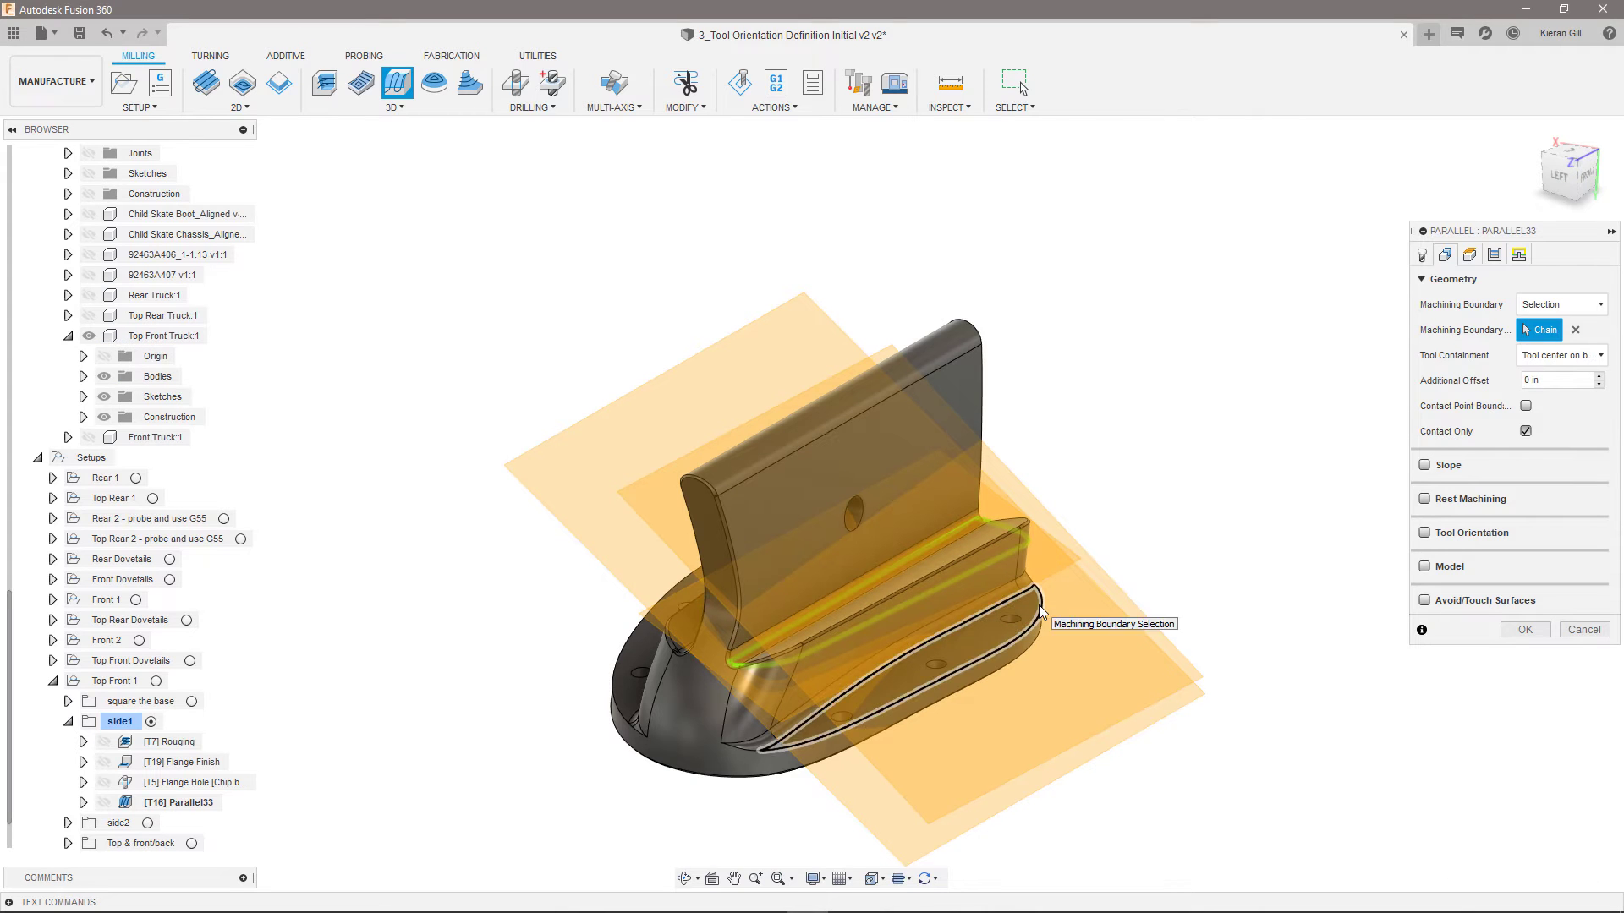
pyautogui.click(1426, 532)
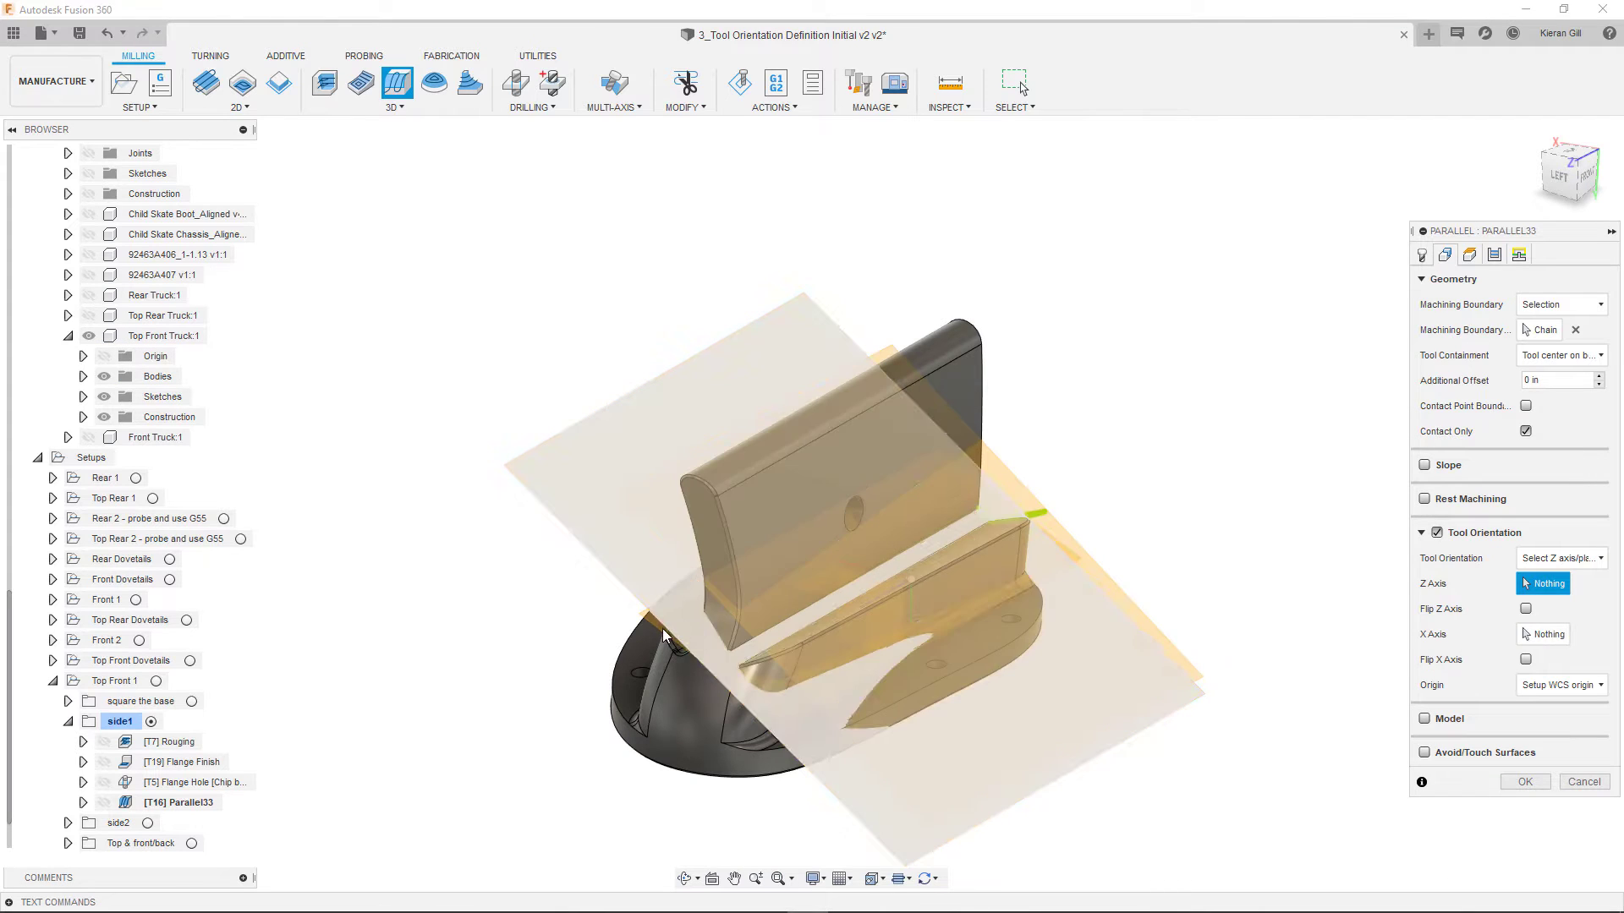
pyautogui.click(648, 628)
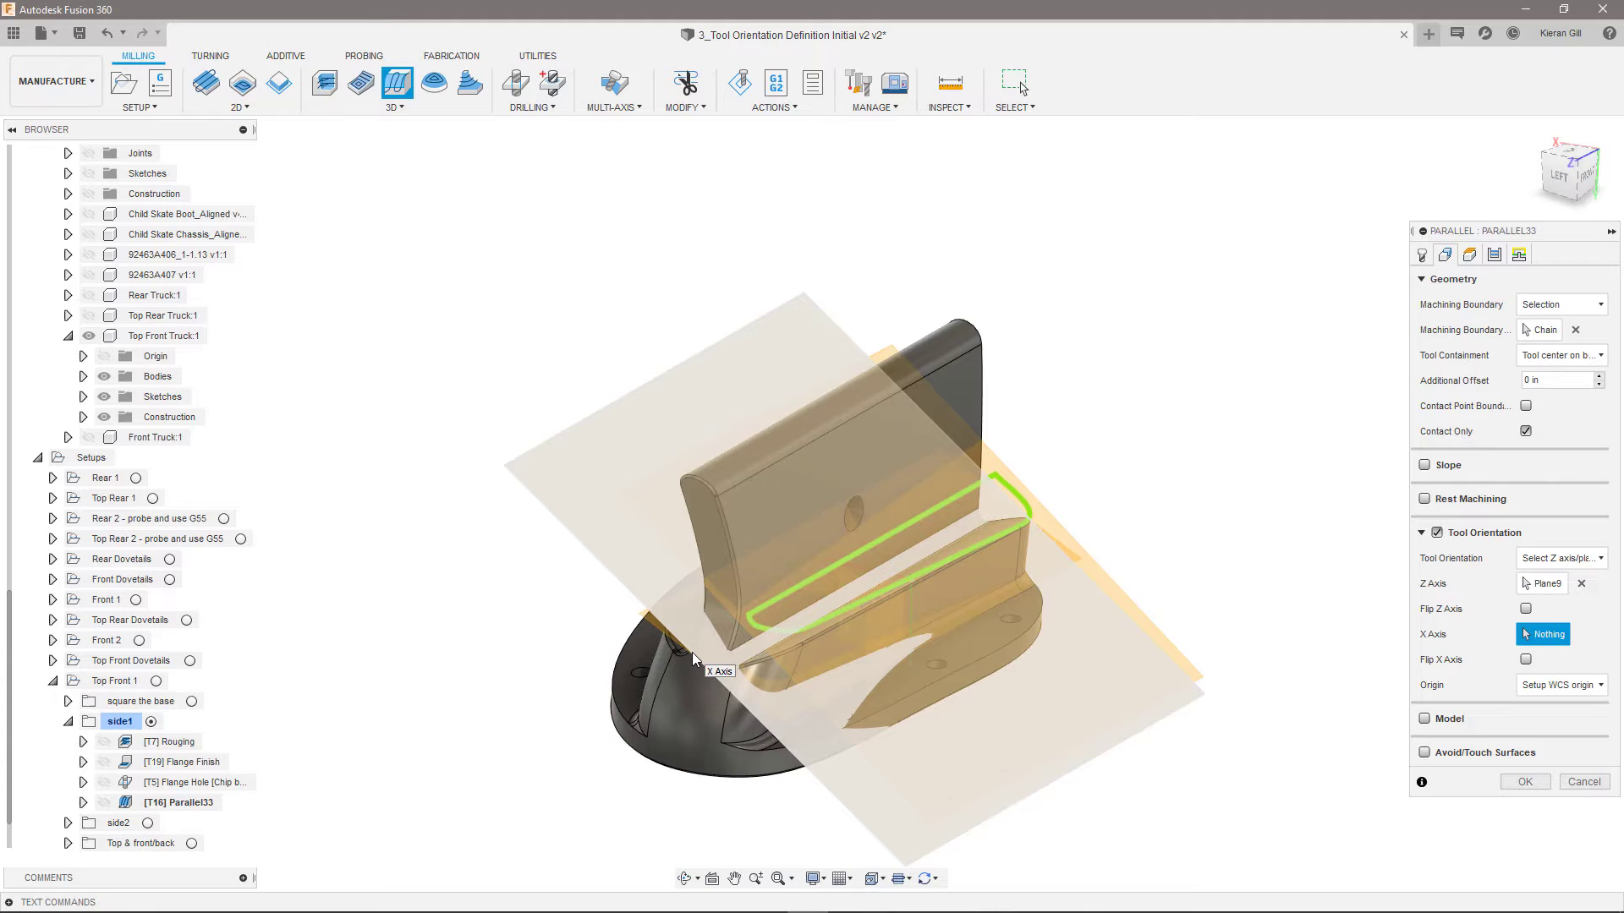
pyautogui.scroll(-5, 692, 652)
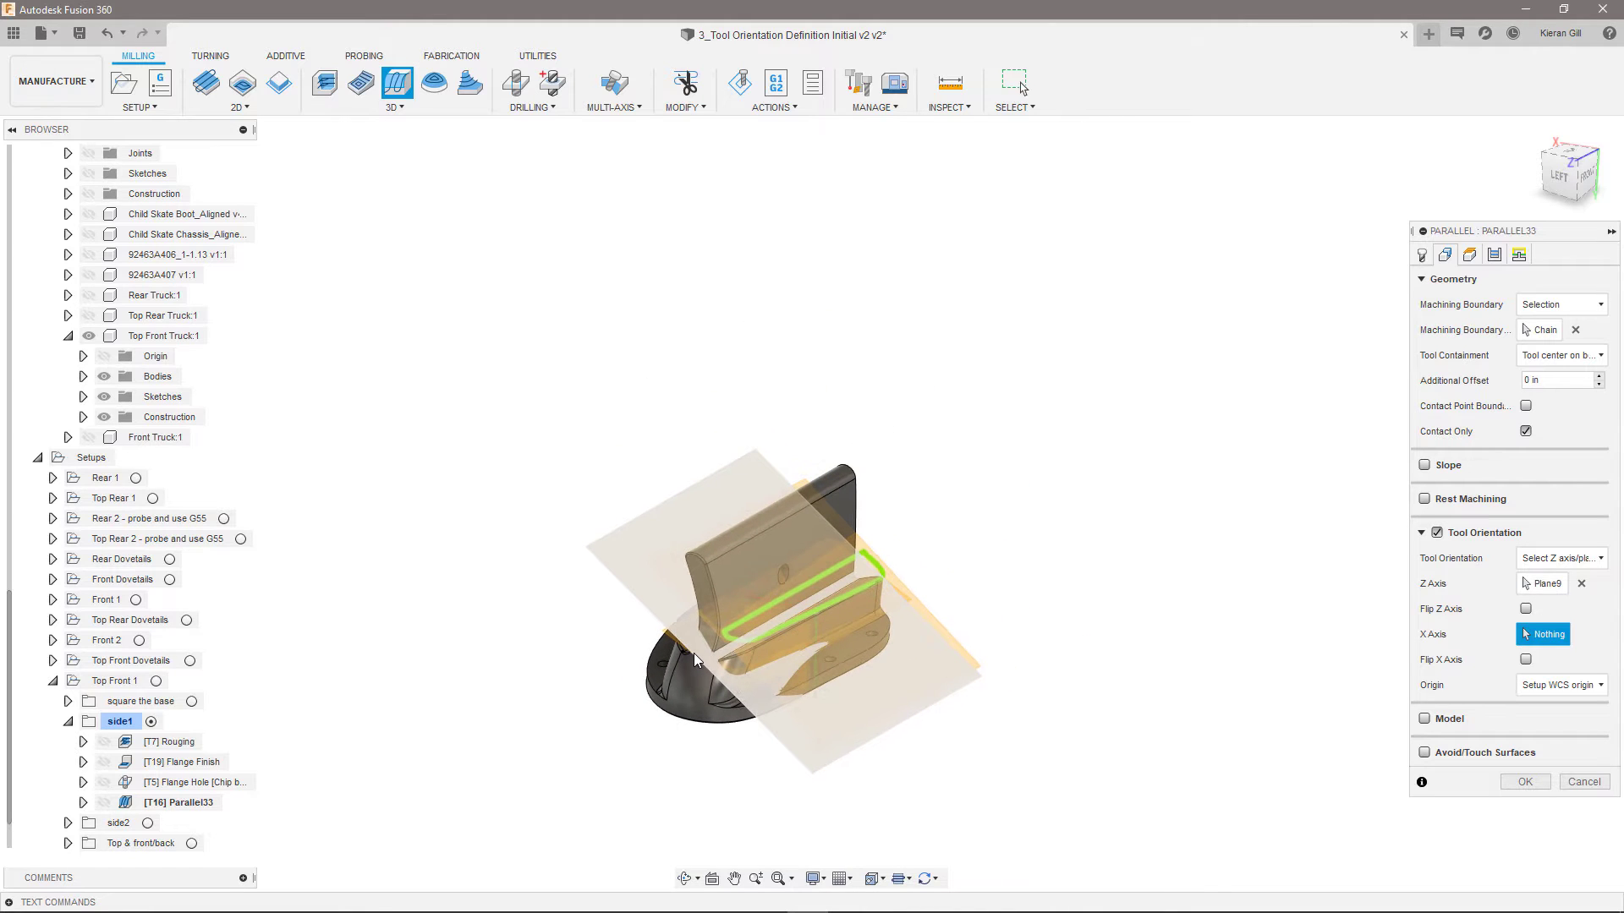
pyautogui.moveTo(693, 653); pyautogui.dragTo(697, 398, button='middle')
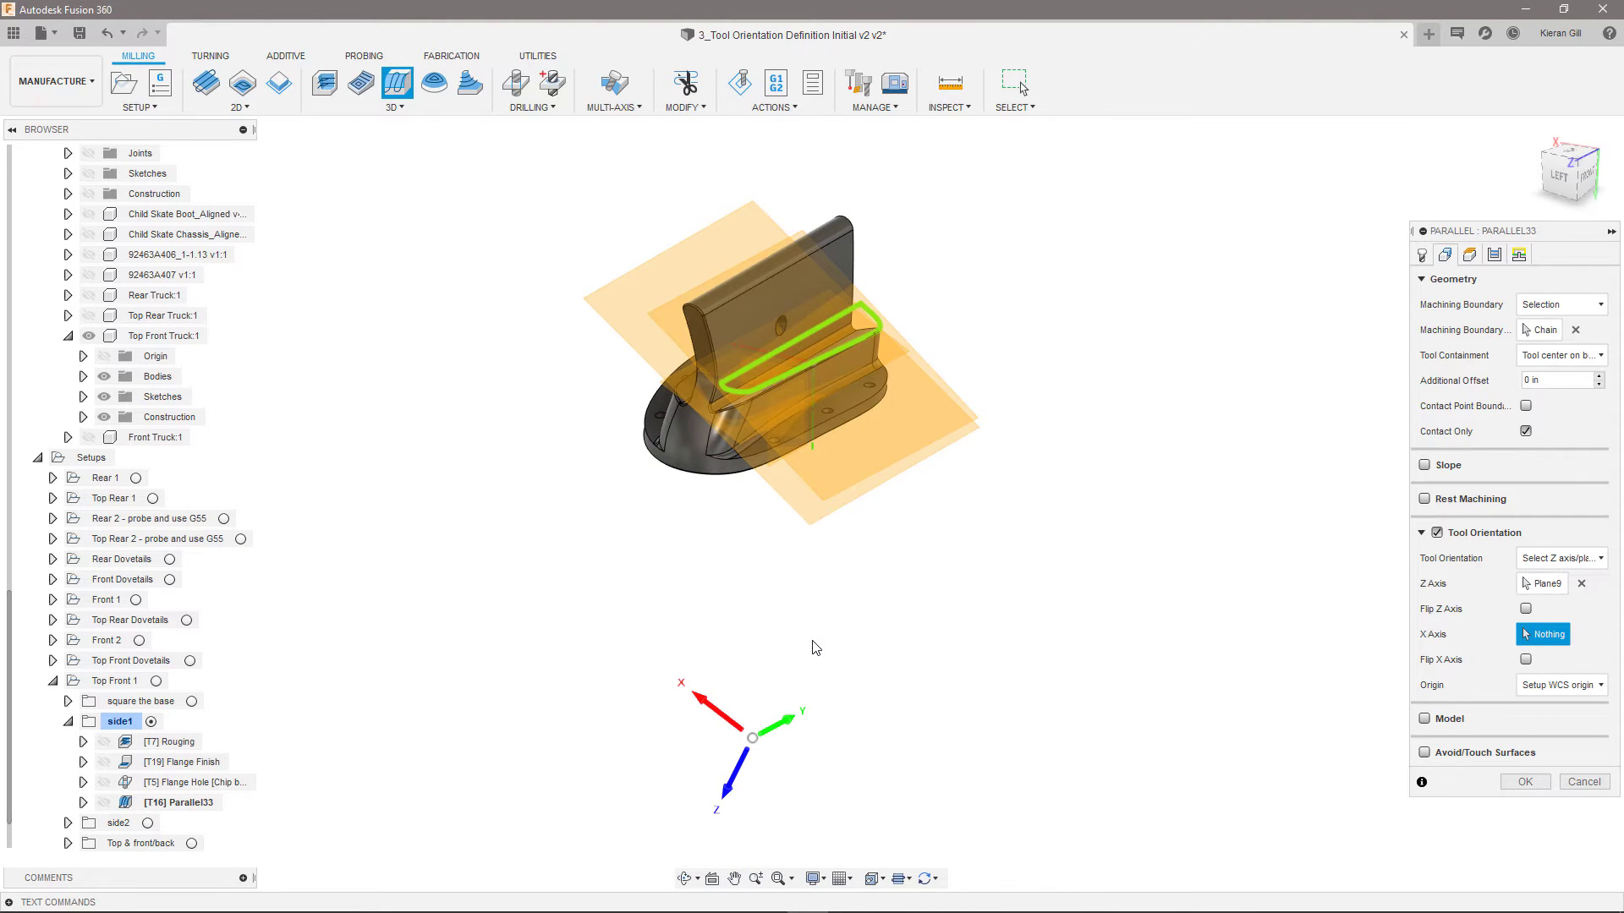
pyautogui.click(730, 787)
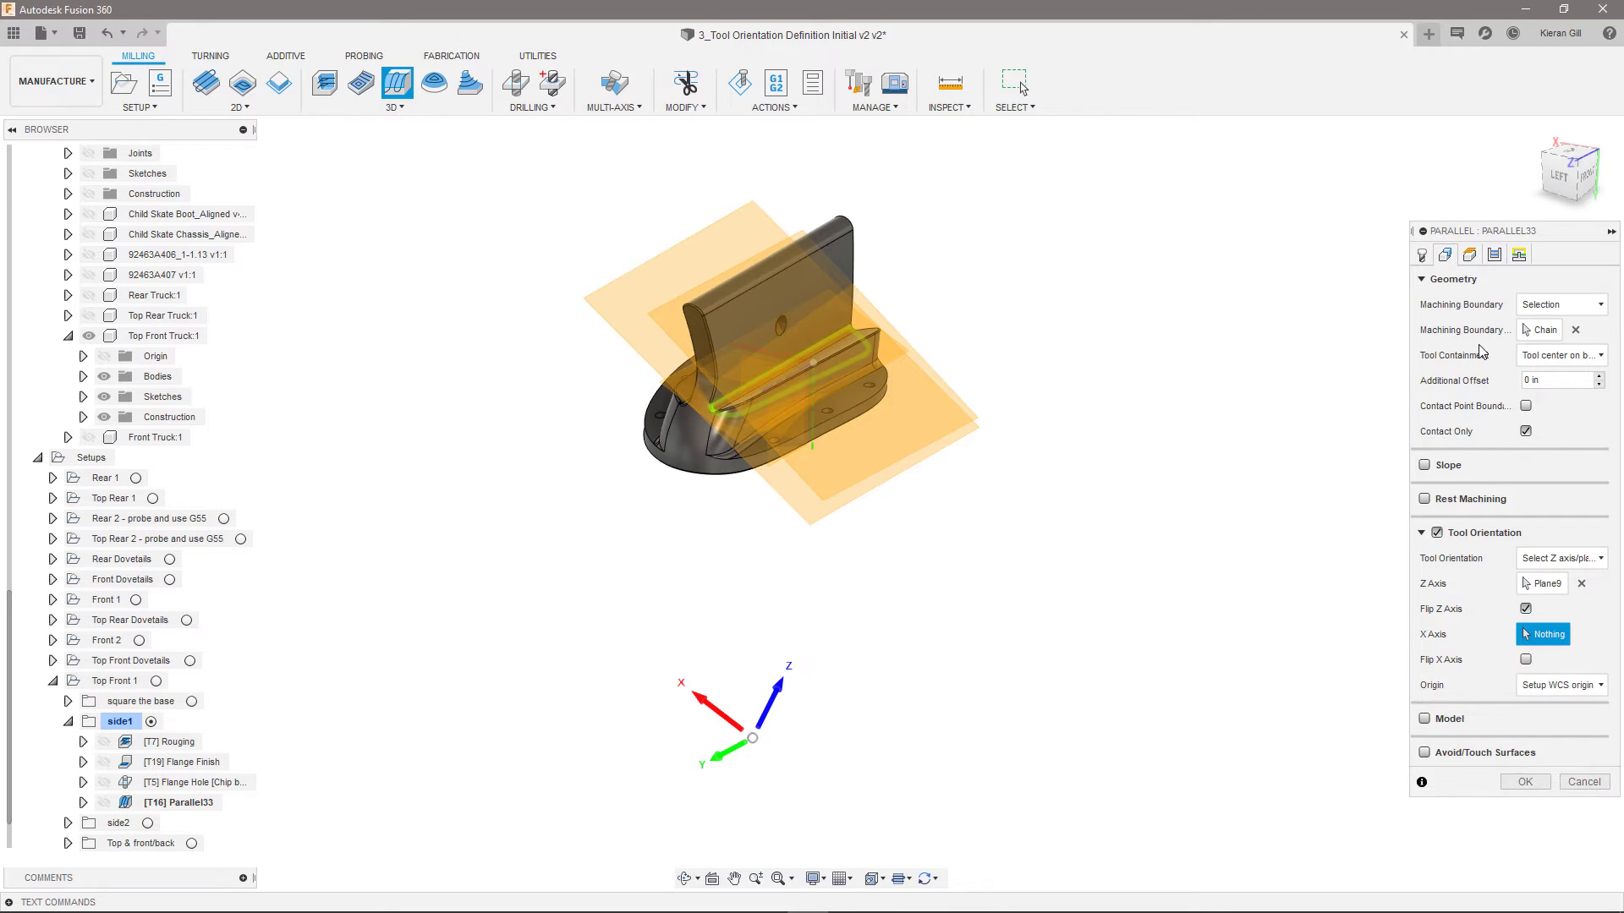
# Align the Parallel33 X axis with the flange edge and generate the toolpath.
pyautogui.click(1495, 255)
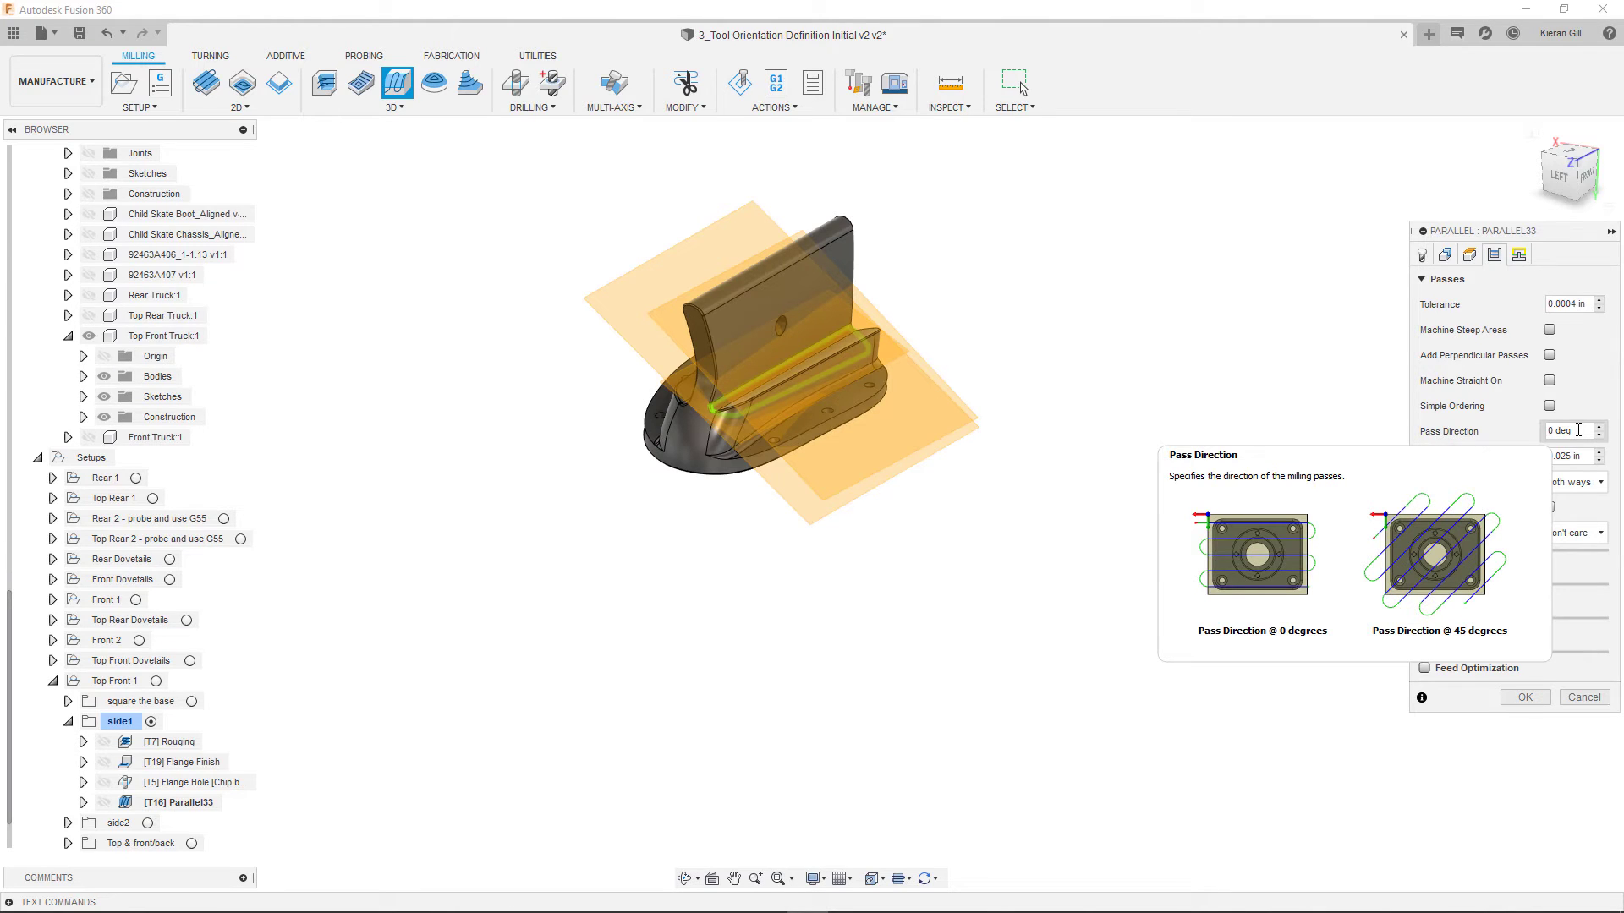
pyautogui.click(1446, 256)
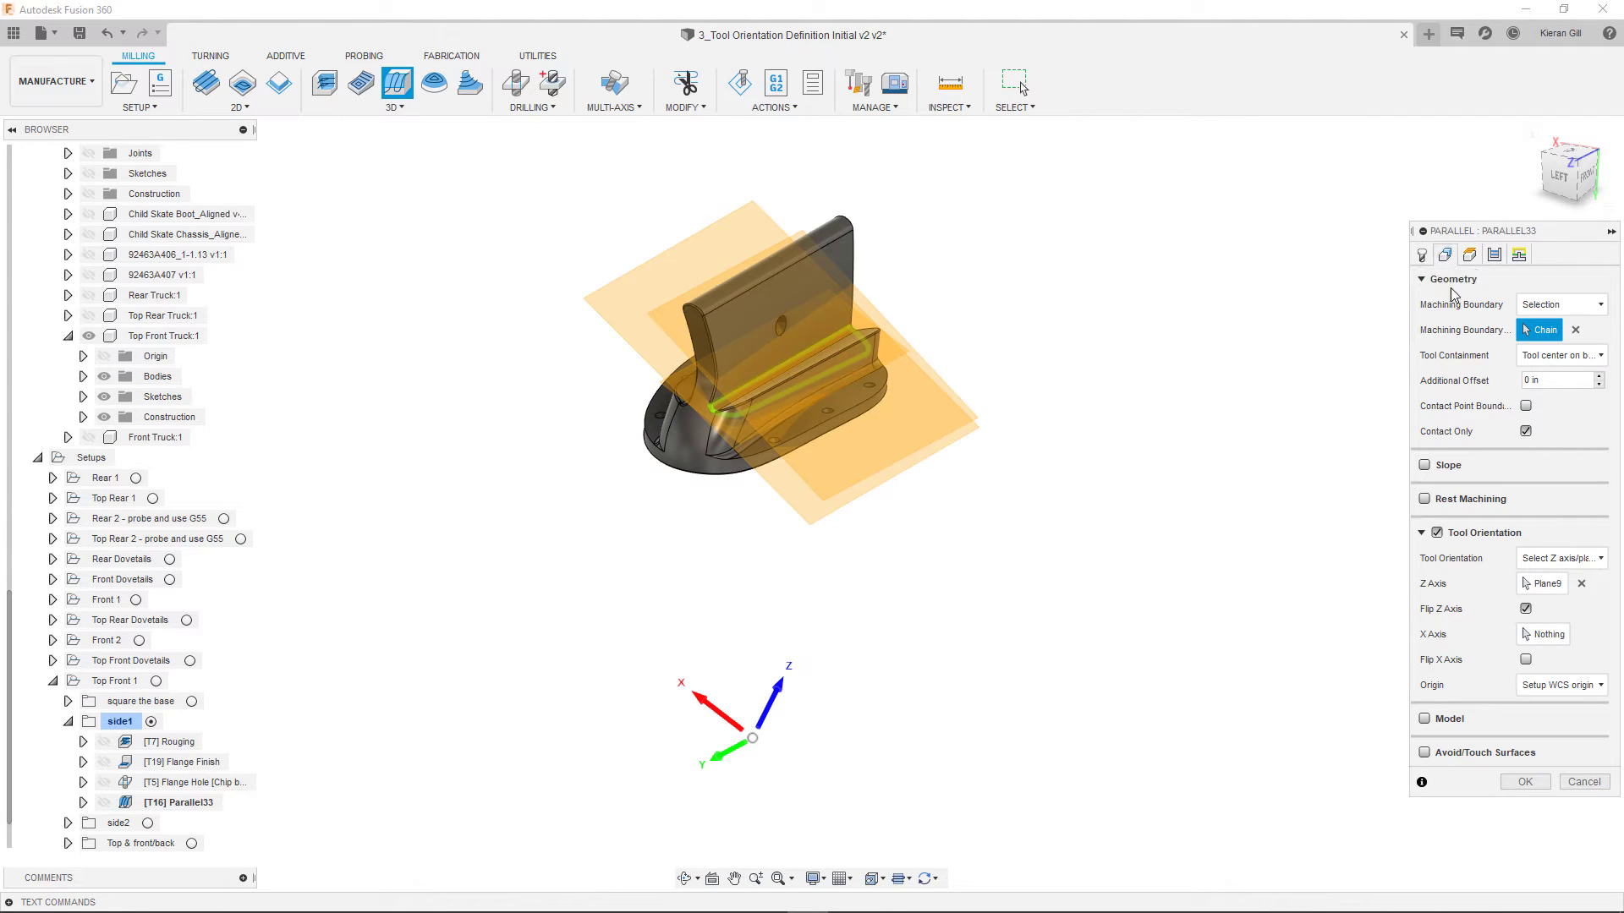
pyautogui.click(1546, 638)
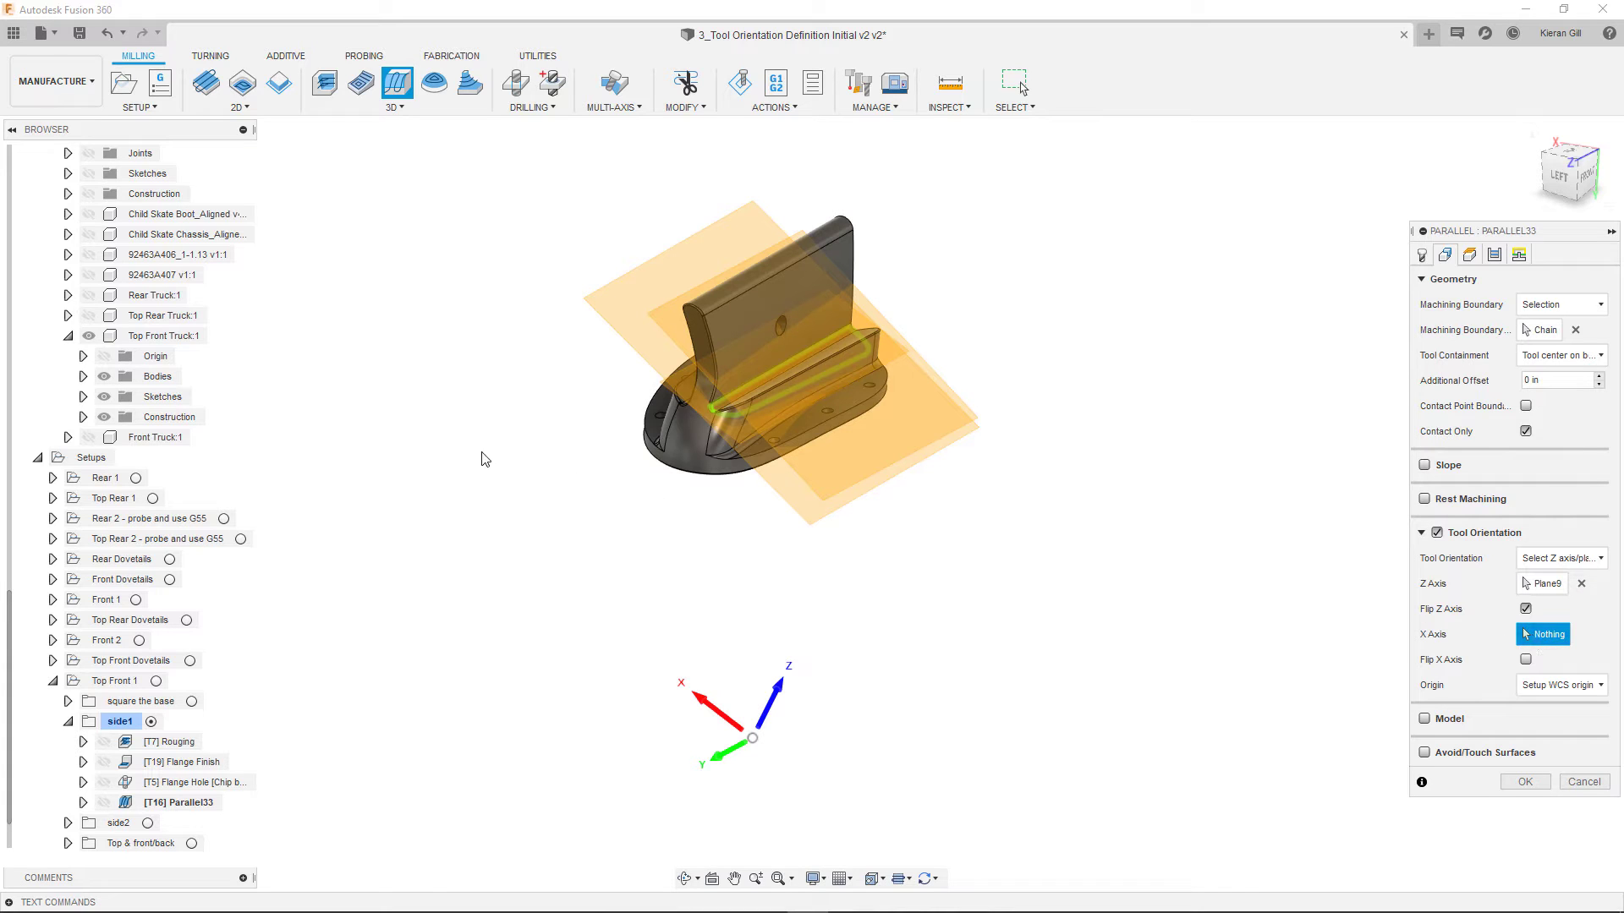
pyautogui.click(104, 418)
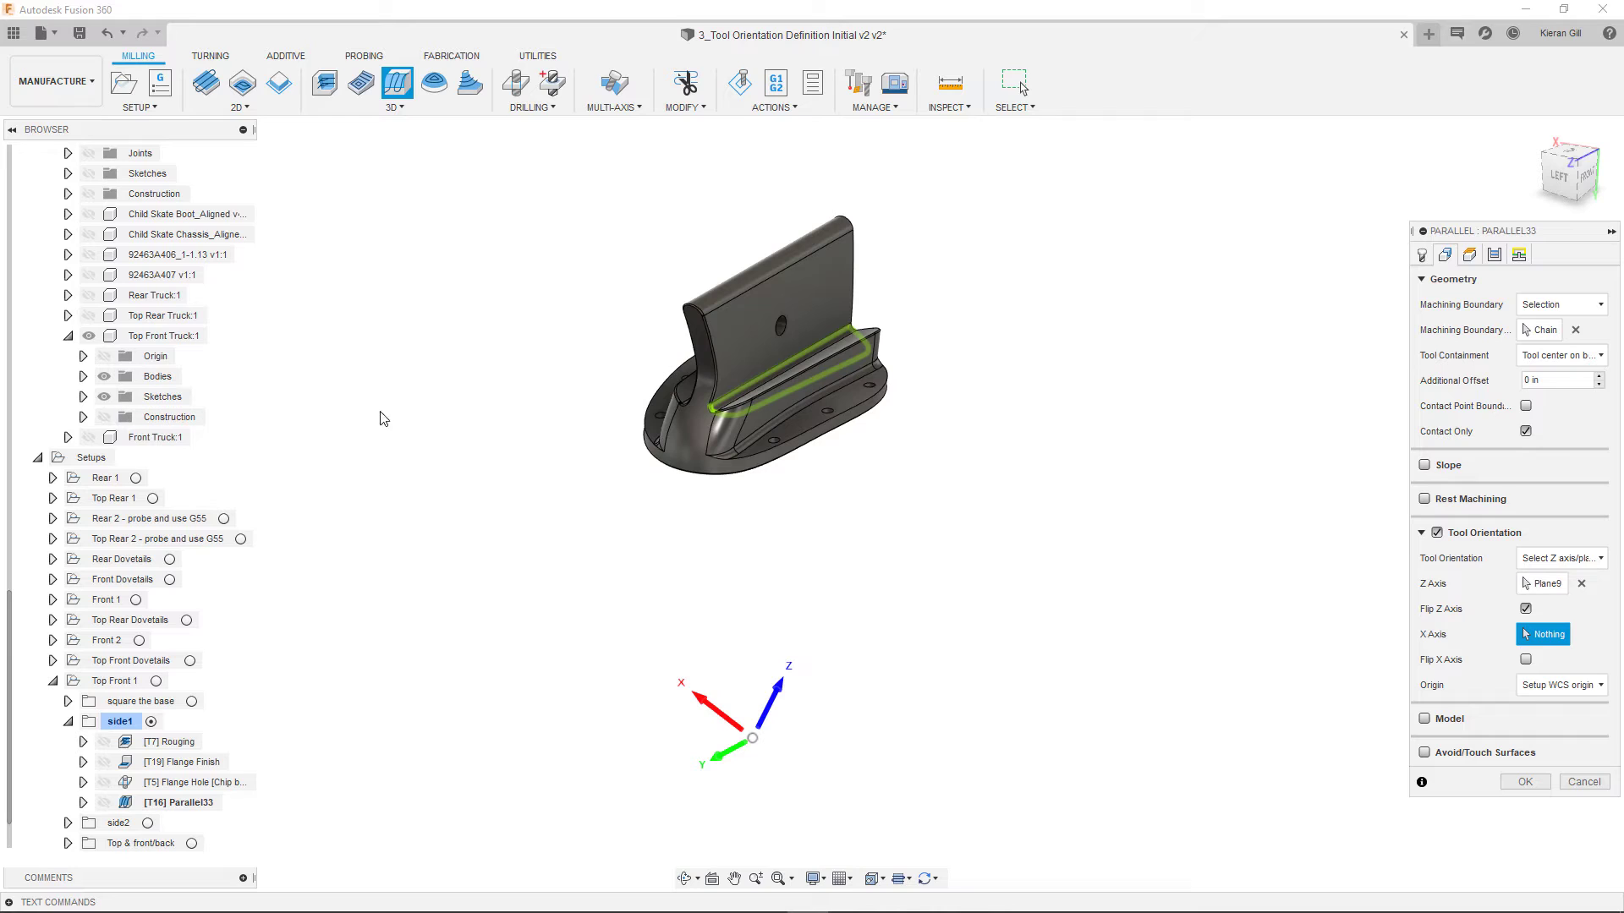
pyautogui.click(756, 381)
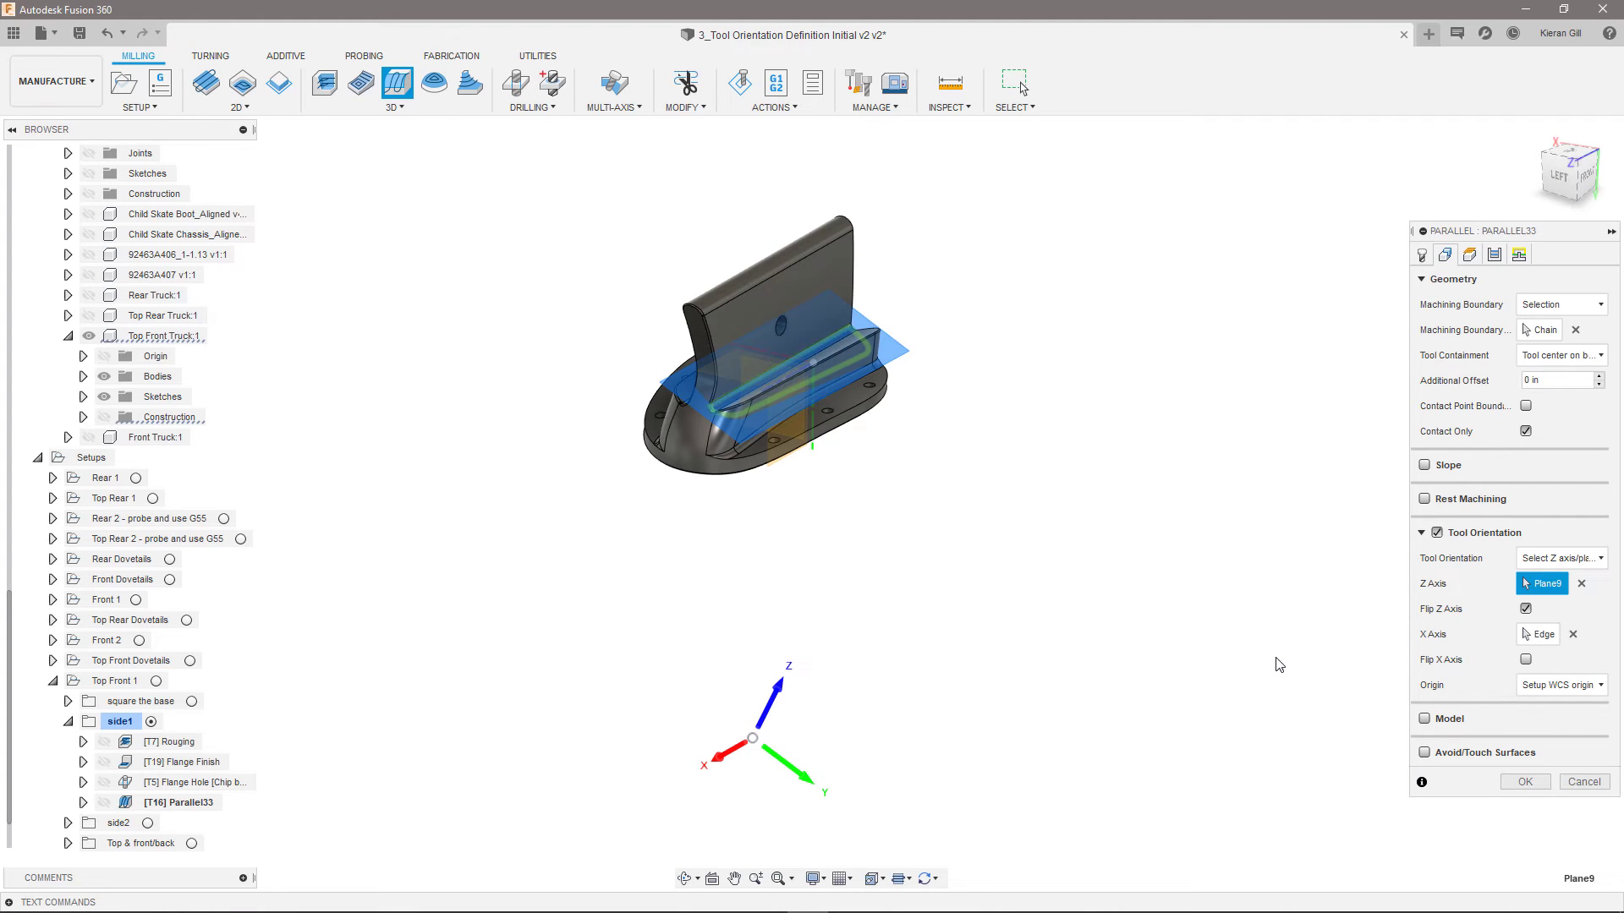
pyautogui.click(1525, 783)
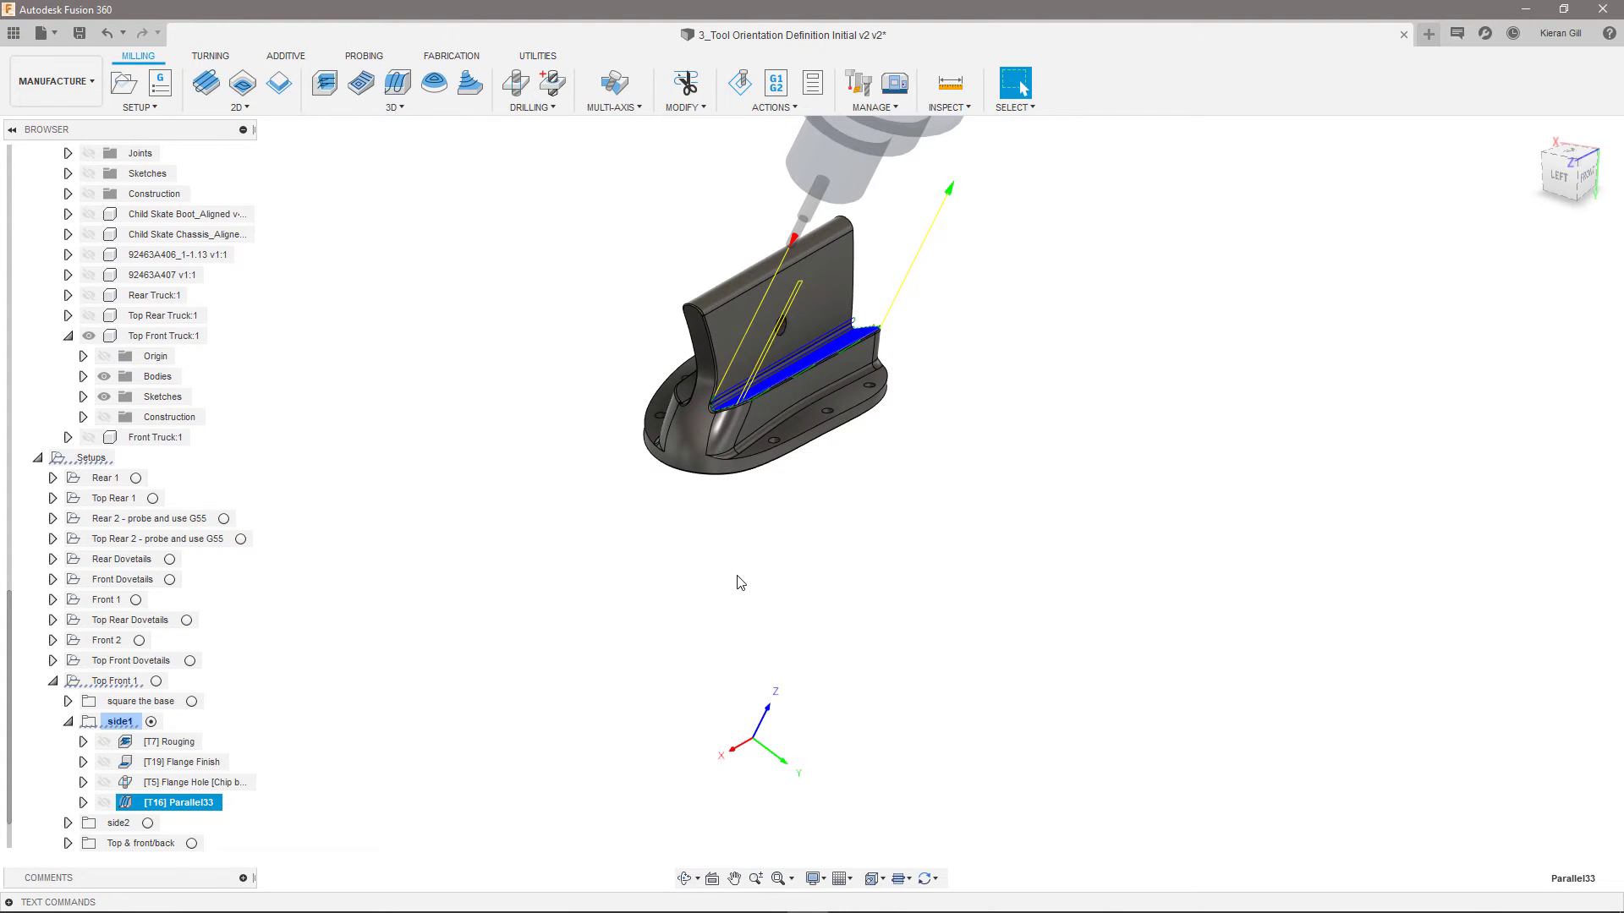
# Duplicate the generated Parallel33 toolpath.
pyautogui.scroll(5, 743, 308)
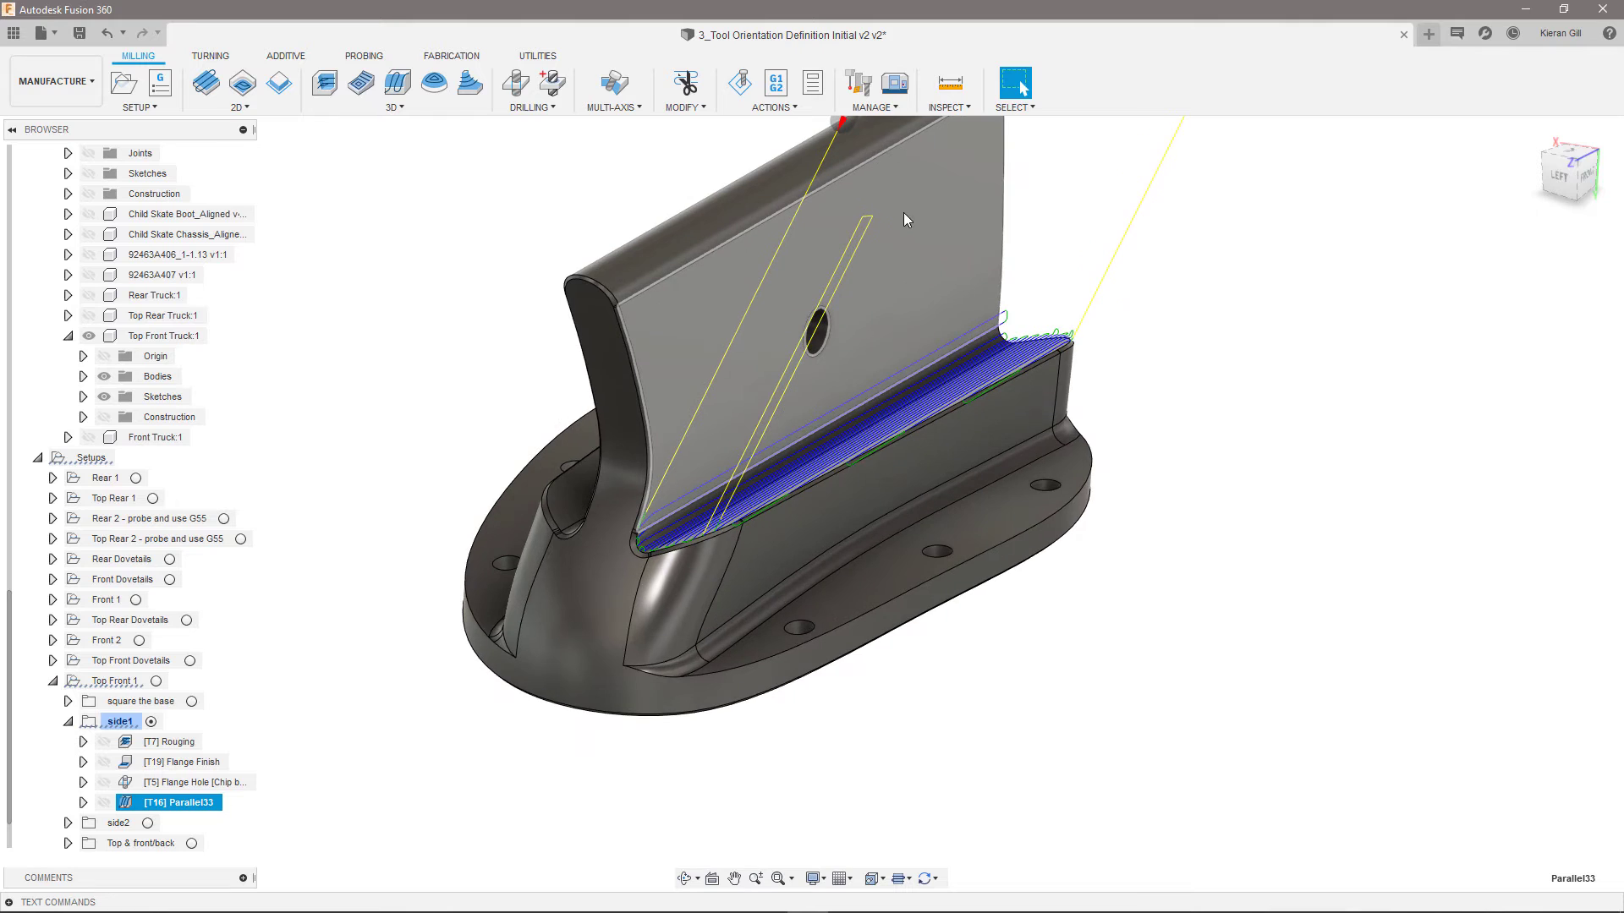
pyautogui.moveTo(904, 212); pyautogui.dragTo(905, 378, button='middle')
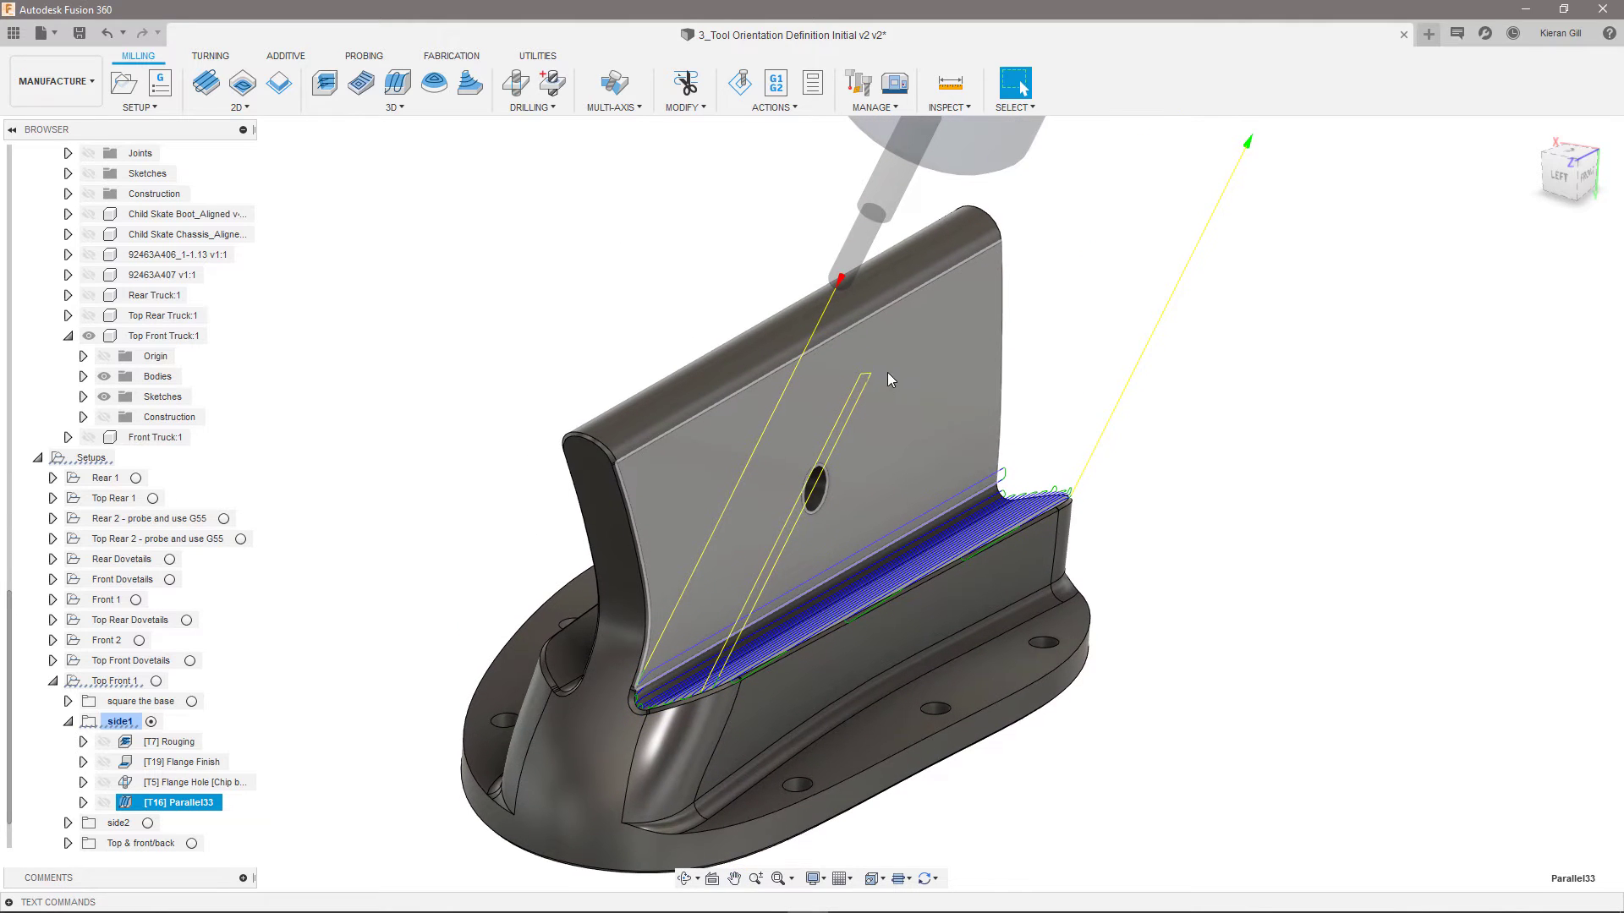
pyautogui.rightClick(179, 803)
pyautogui.click(227, 590)
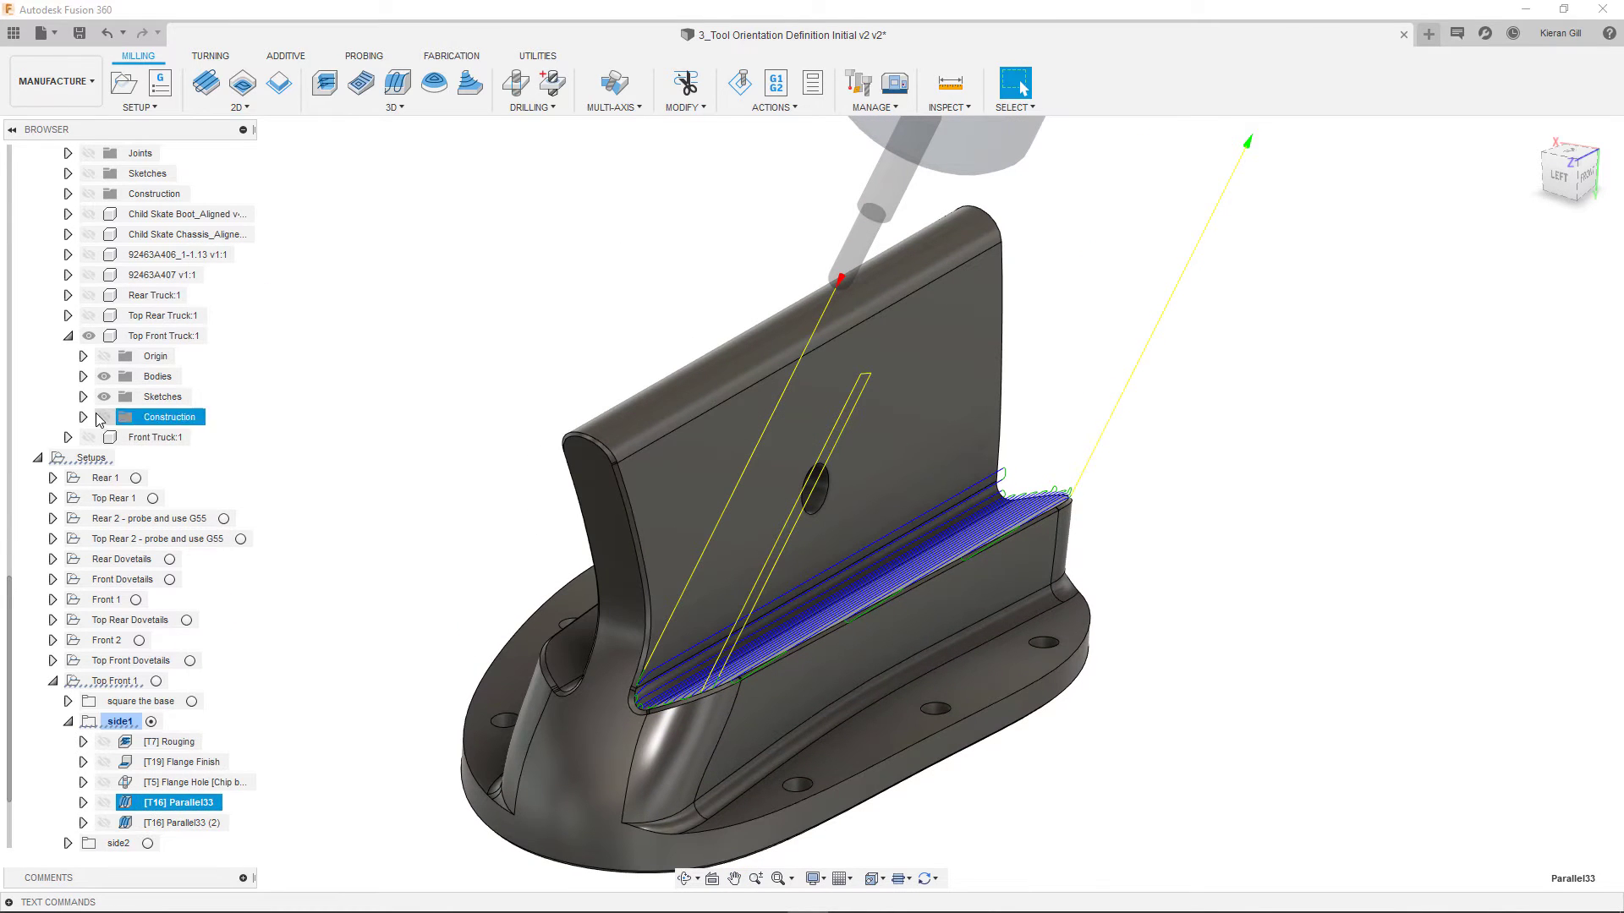
# Show construction planes again and edit Parallel33 (2) to redefine its Z axis on Plane11.
pyautogui.click(104, 417)
pyautogui.rightClick(182, 823)
pyautogui.click(241, 282)
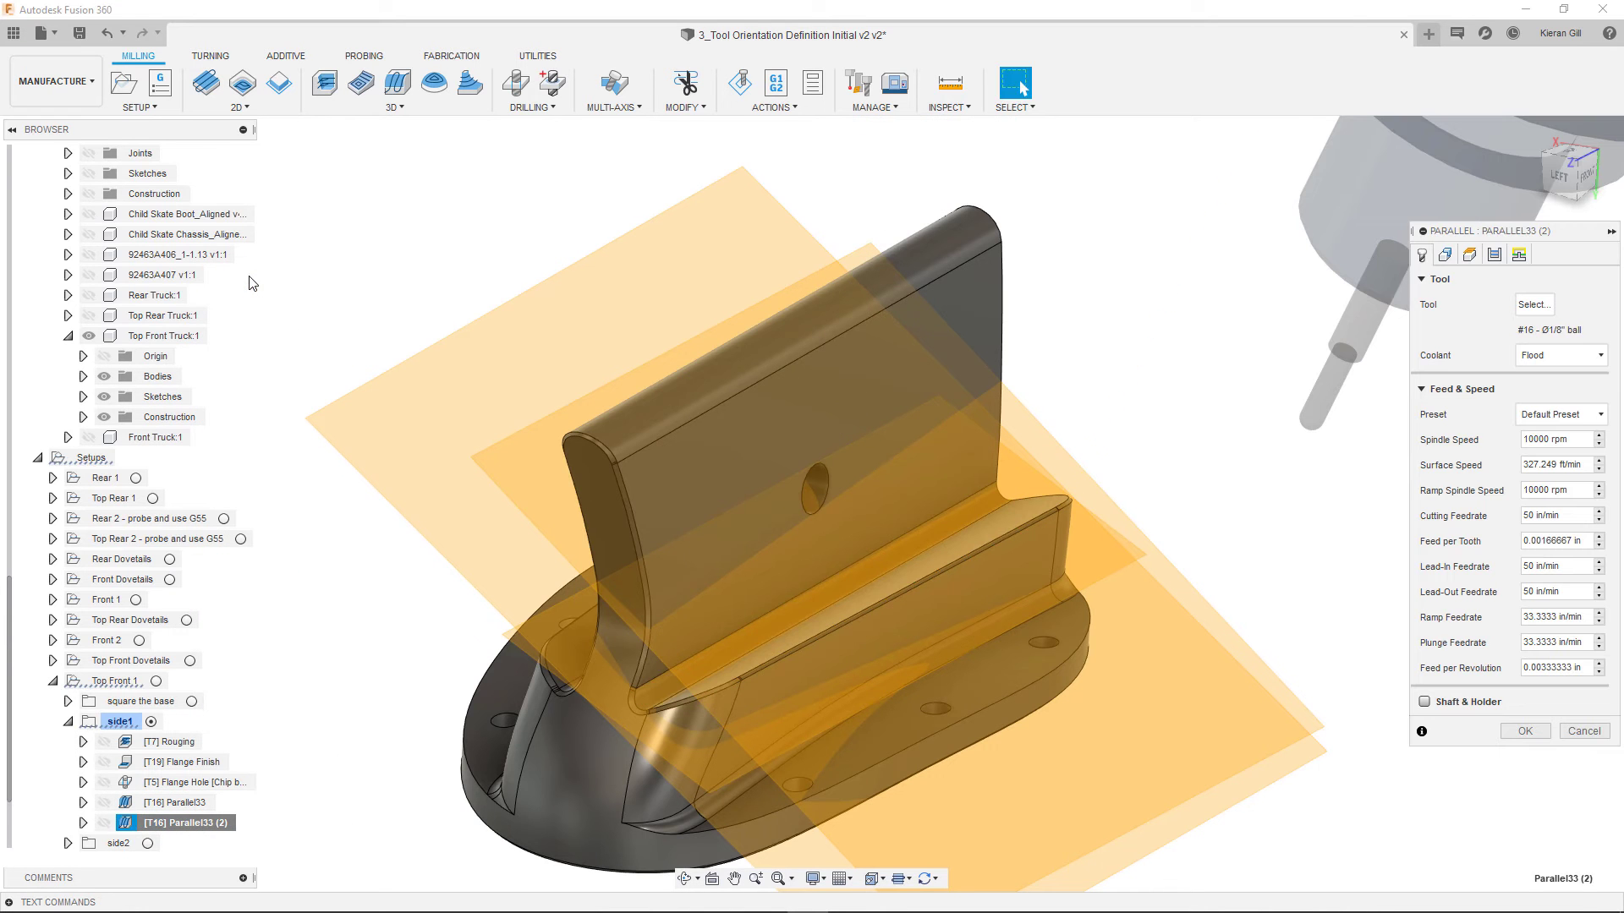
pyautogui.click(1445, 255)
pyautogui.click(1543, 584)
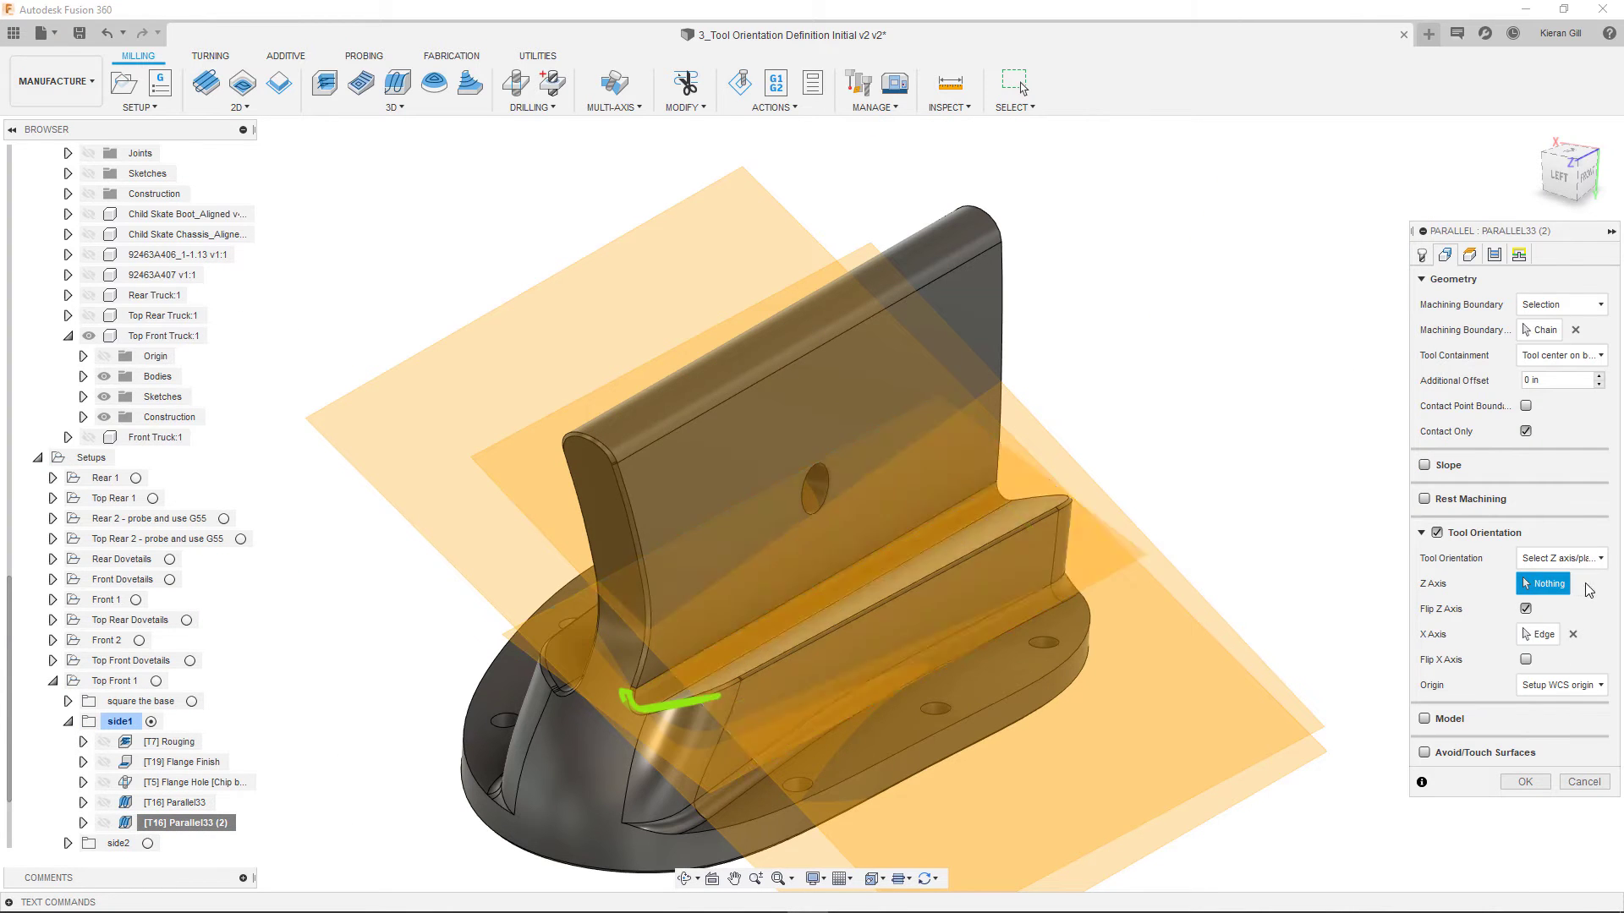
# Compute Parallel33 (2) tilted to Plane11, orbit to inspect its passes, and select it in the browser.
pyautogui.click(494, 575)
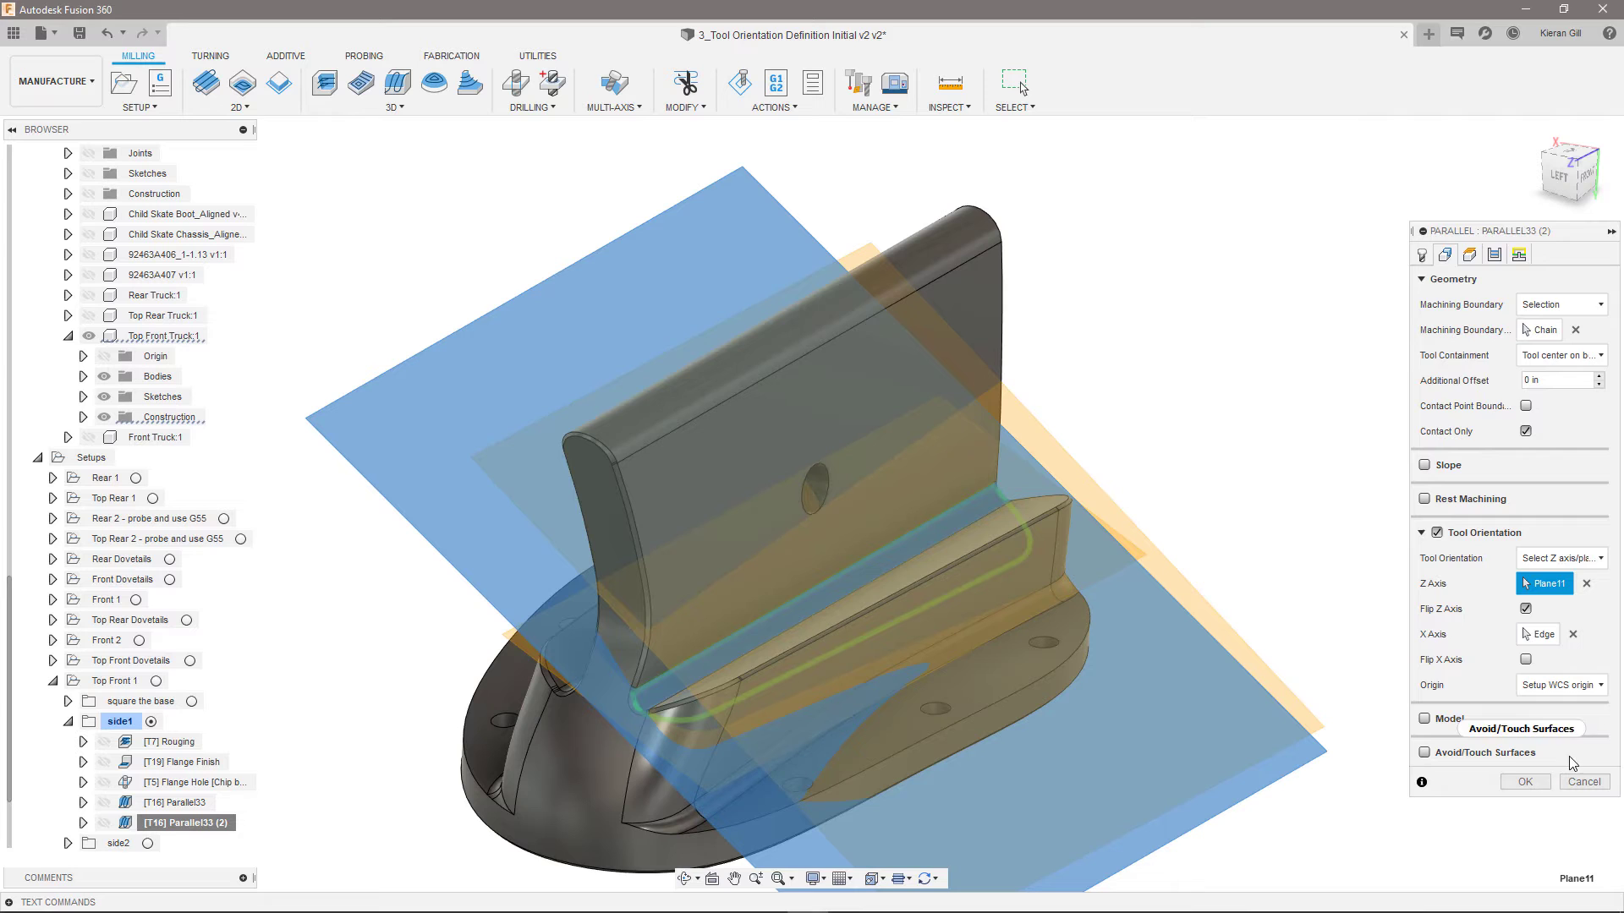
pyautogui.click(1539, 784)
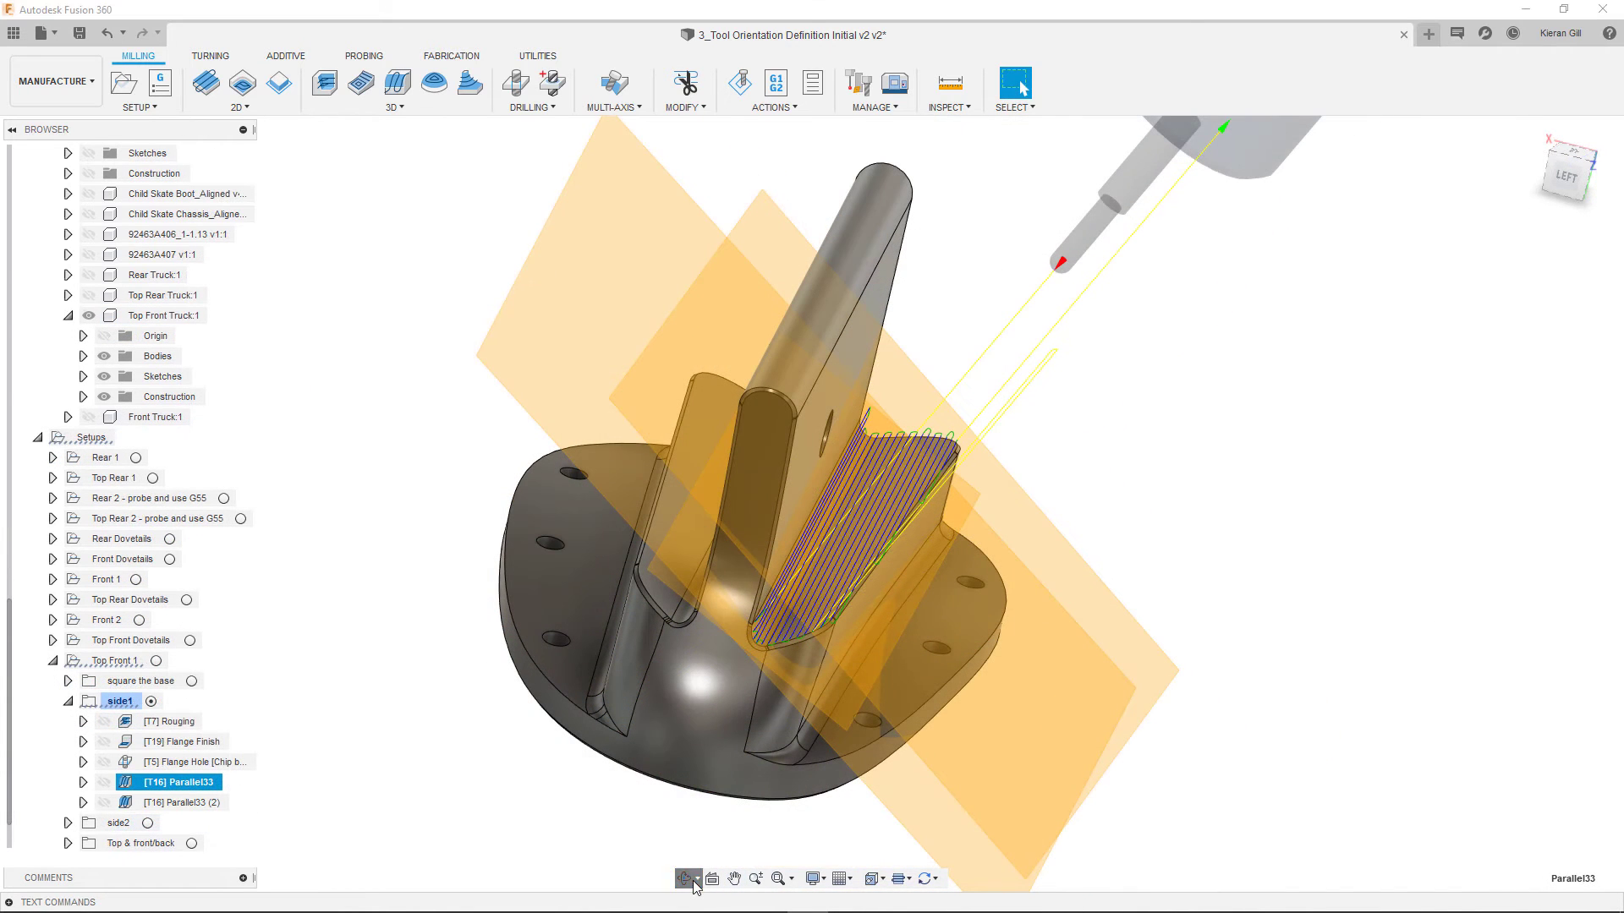
pyautogui.click(697, 880)
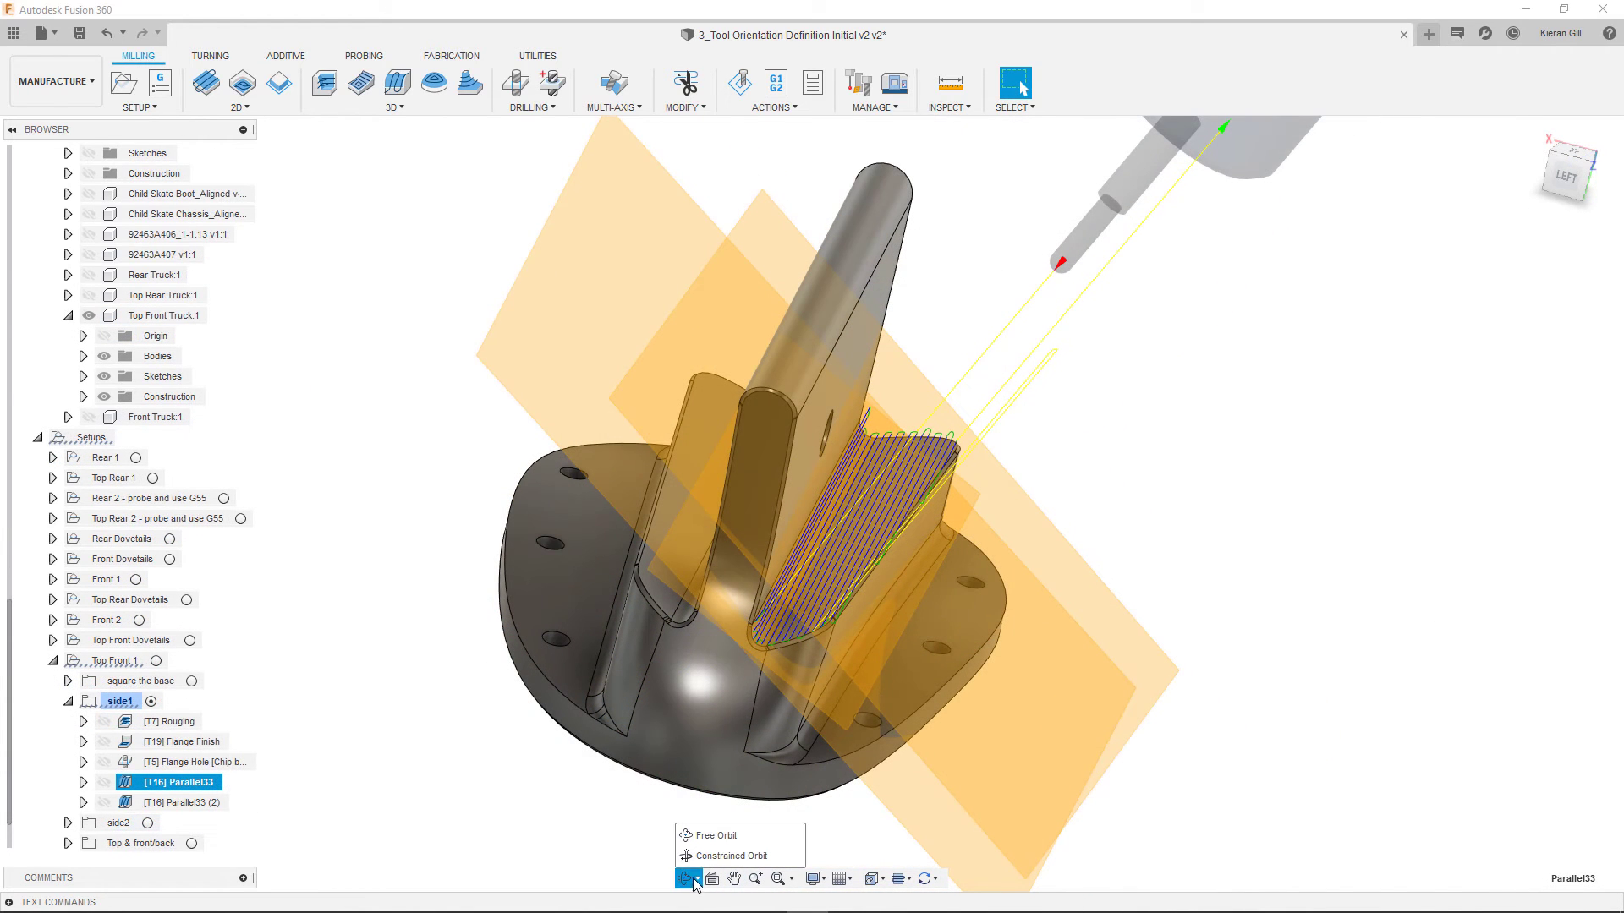
pyautogui.click(706, 861)
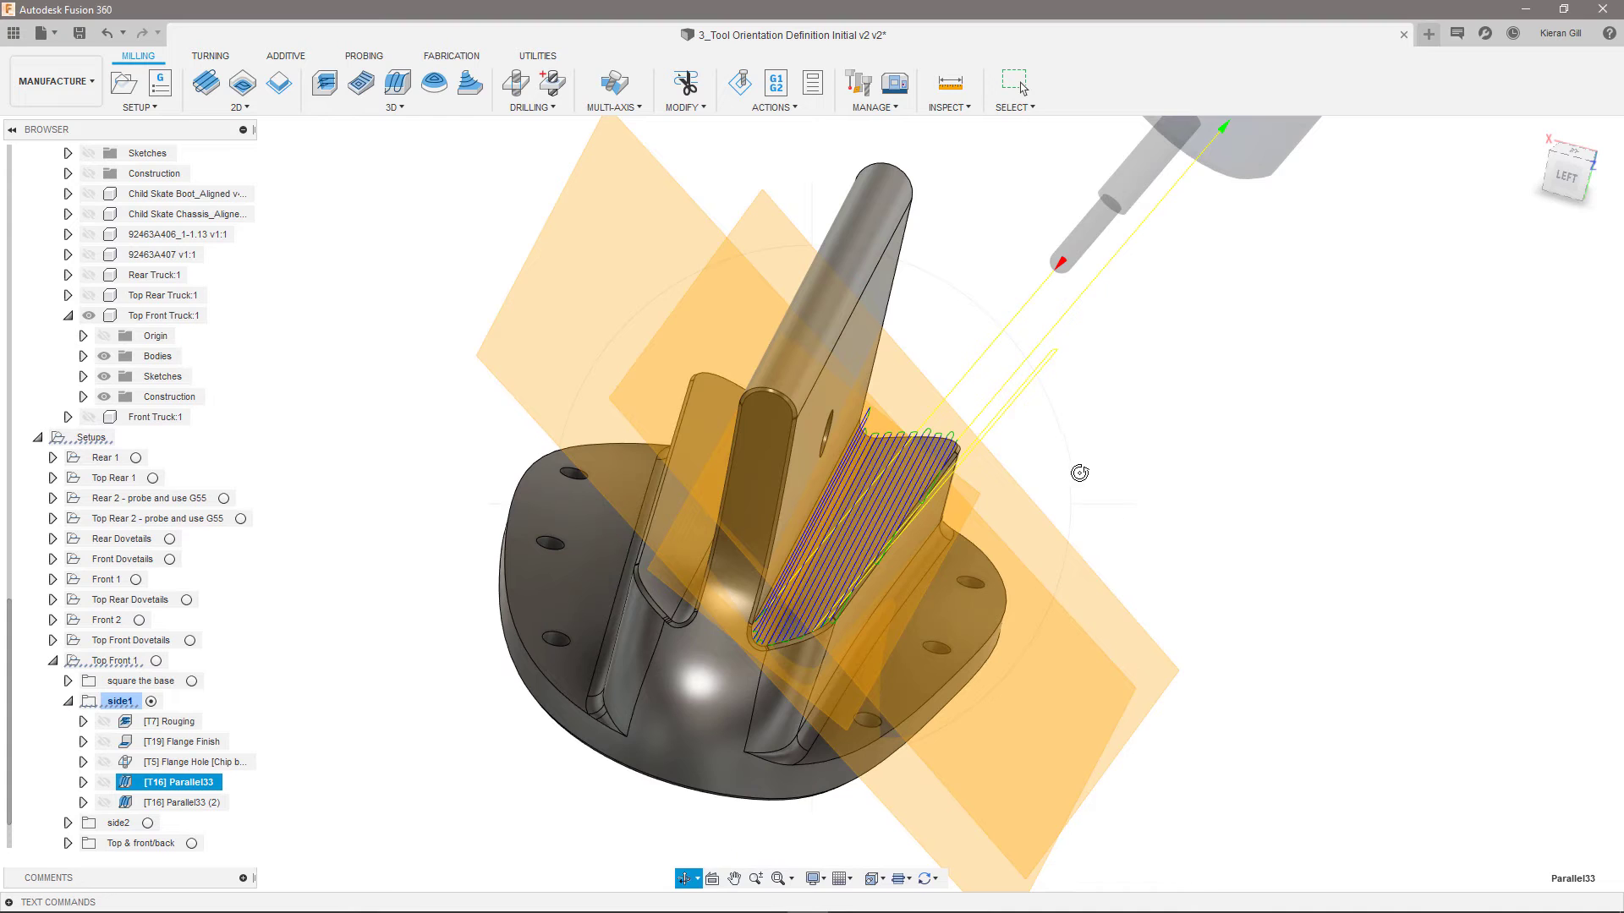
pyautogui.moveTo(1074, 470); pyautogui.dragTo(945, 366)
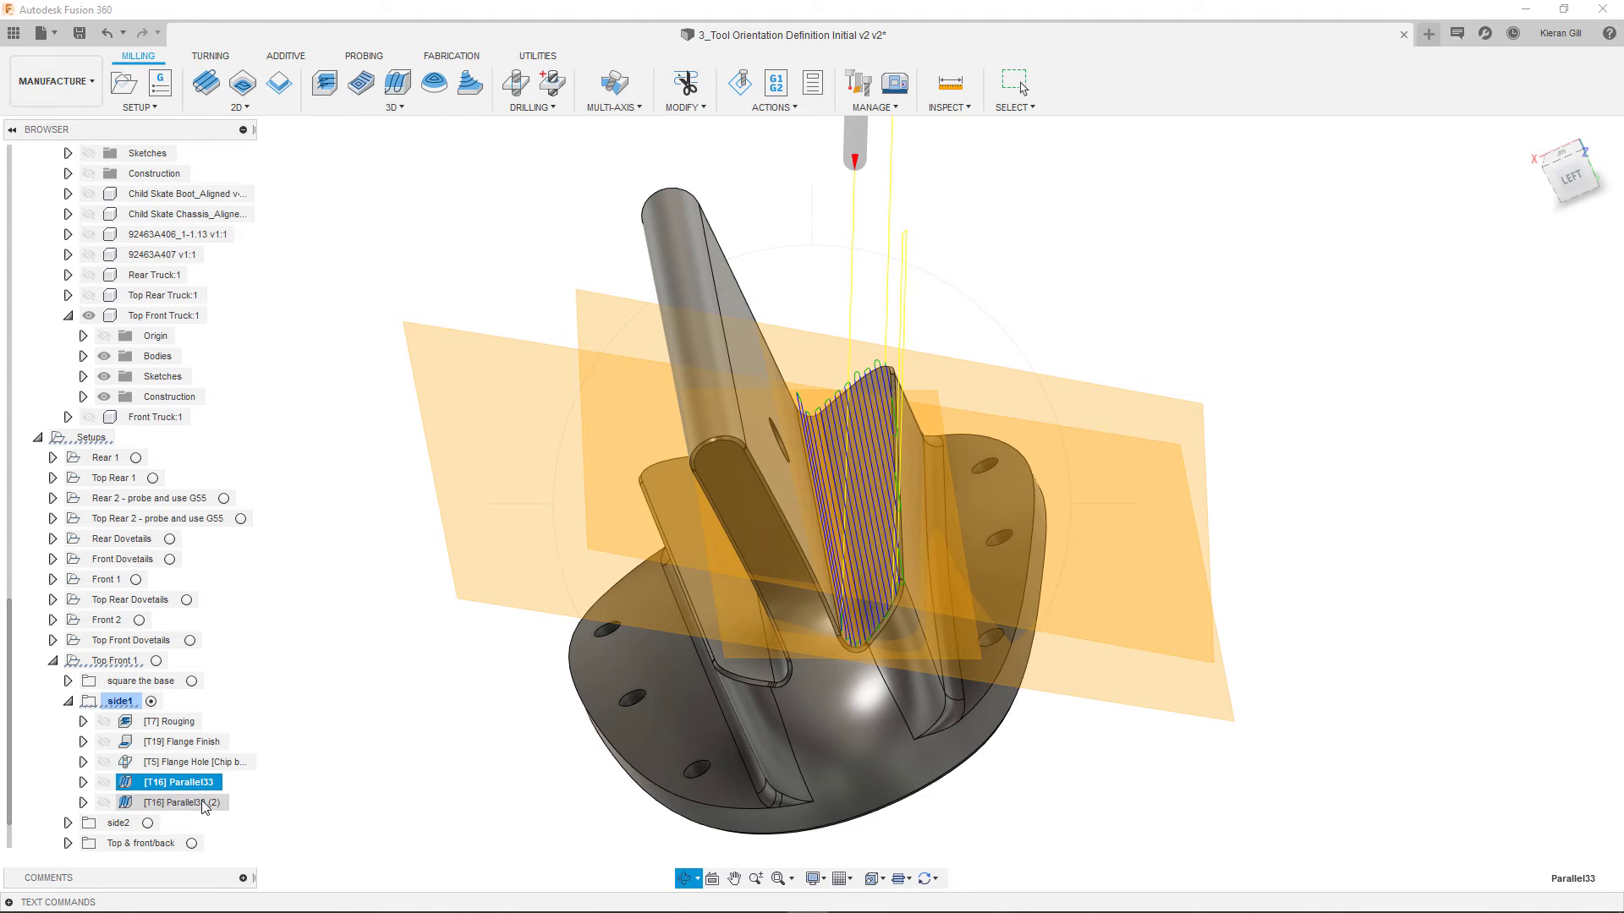
pyautogui.press('Escape')
pyautogui.click(191, 804)
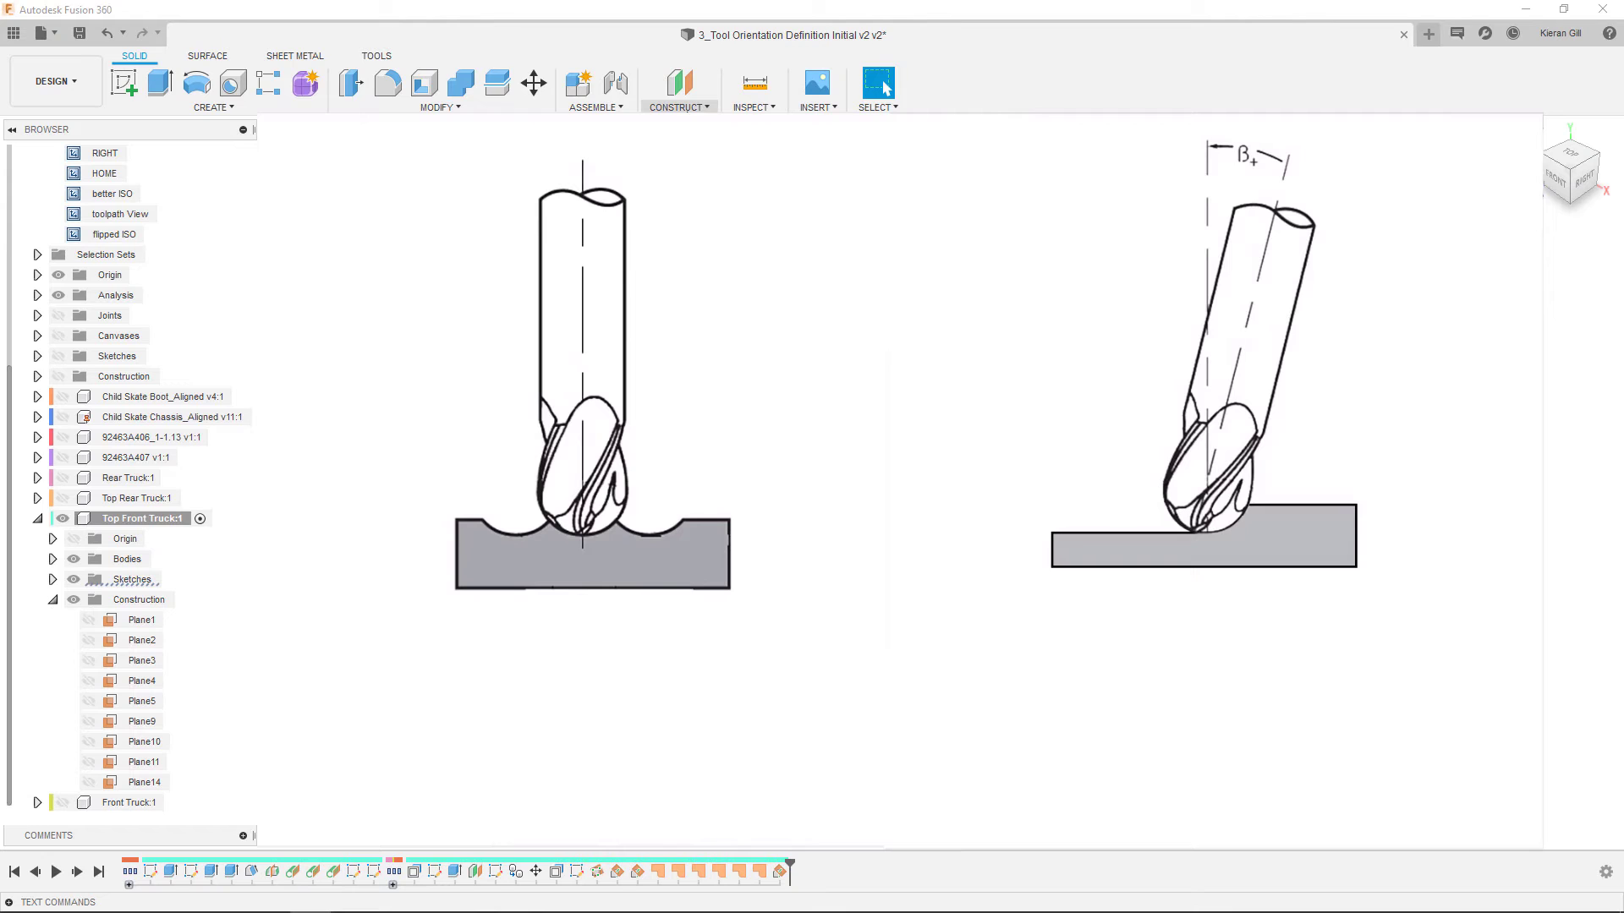
# Create Plane15 angled -20 degrees about the edge line on top of the truck.
pyautogui.click(688, 107)
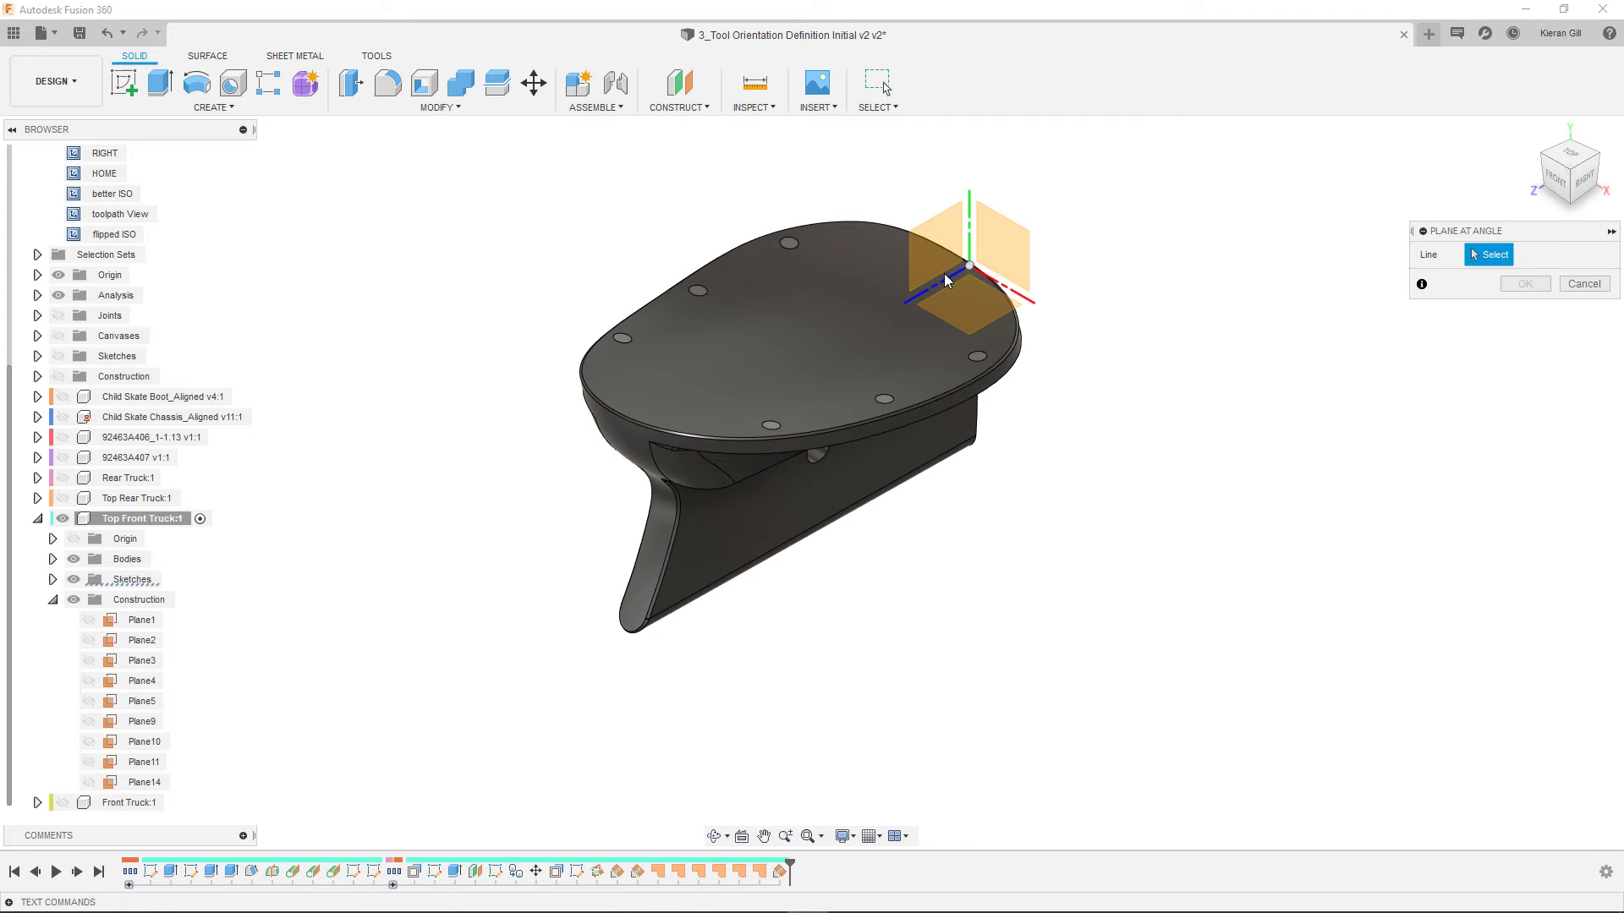
pyautogui.click(944, 272)
pyautogui.write('-20')
pyautogui.press('Return')
pyautogui.click(1525, 309)
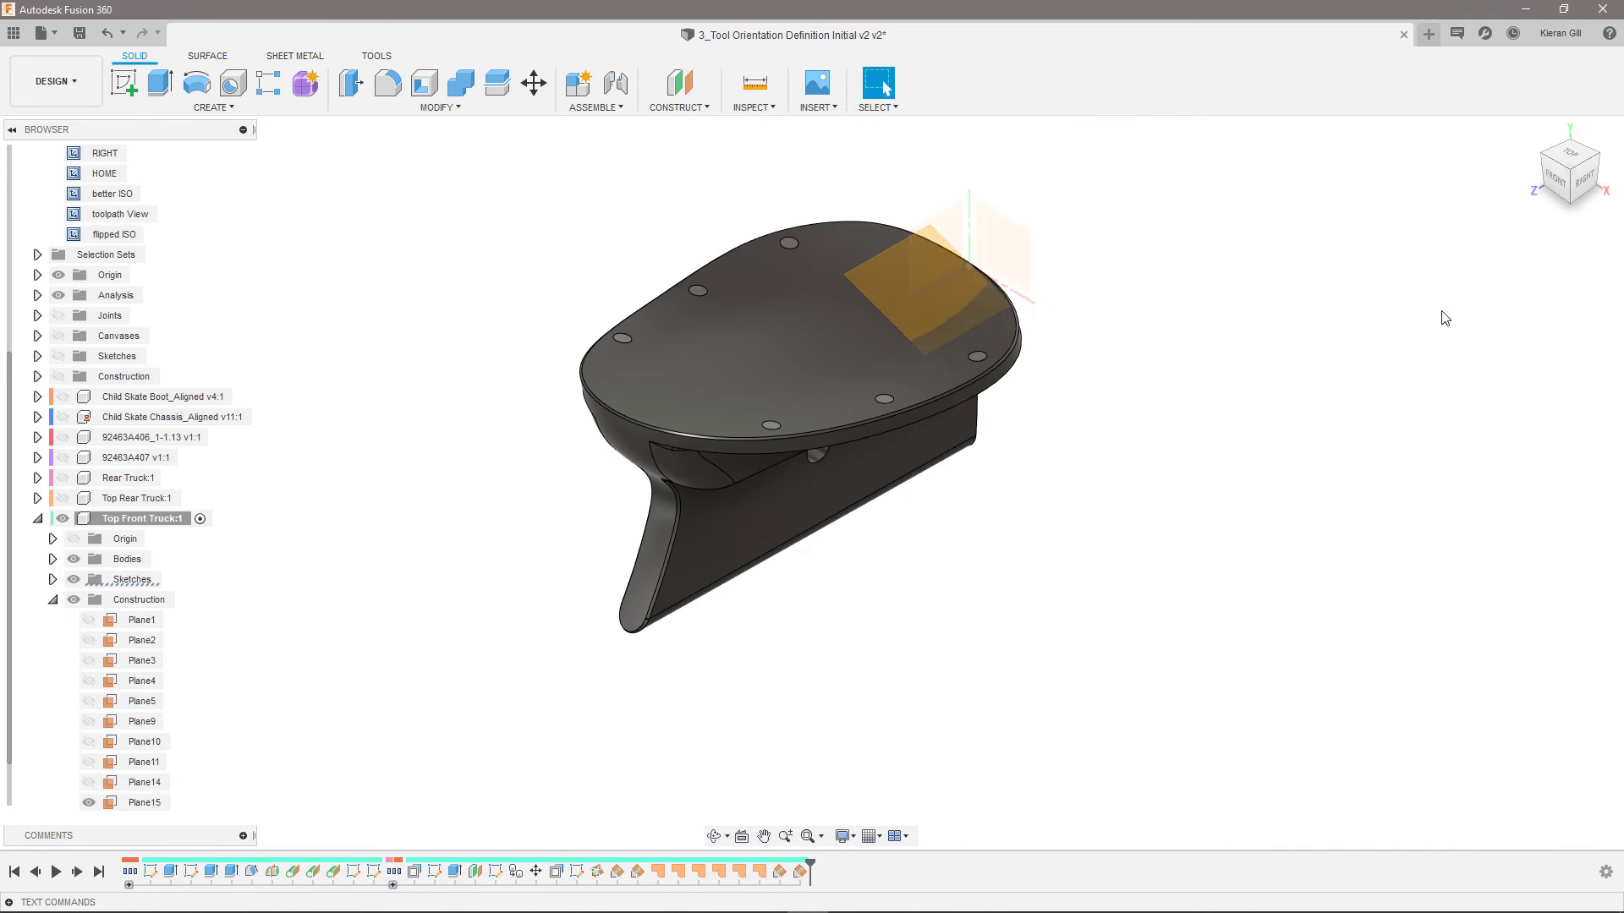
pyautogui.click(380, 355)
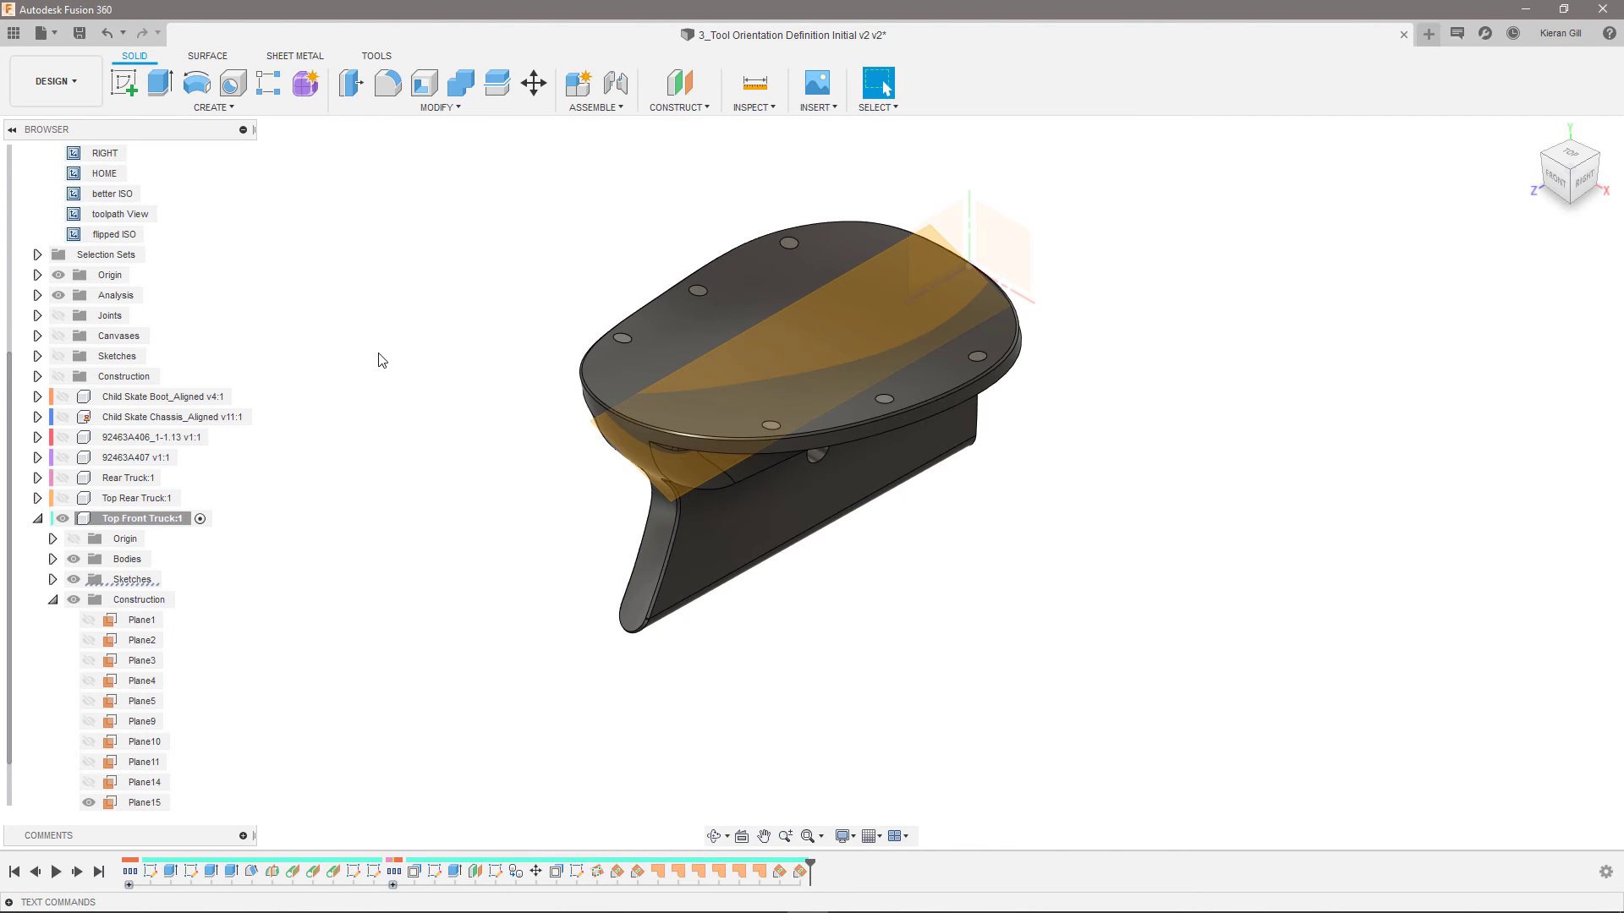
# Bound Parallel41 by the top edge chain and orient the tool with Plane15 as Z axis plus an X axis.
pyautogui.click(56, 81)
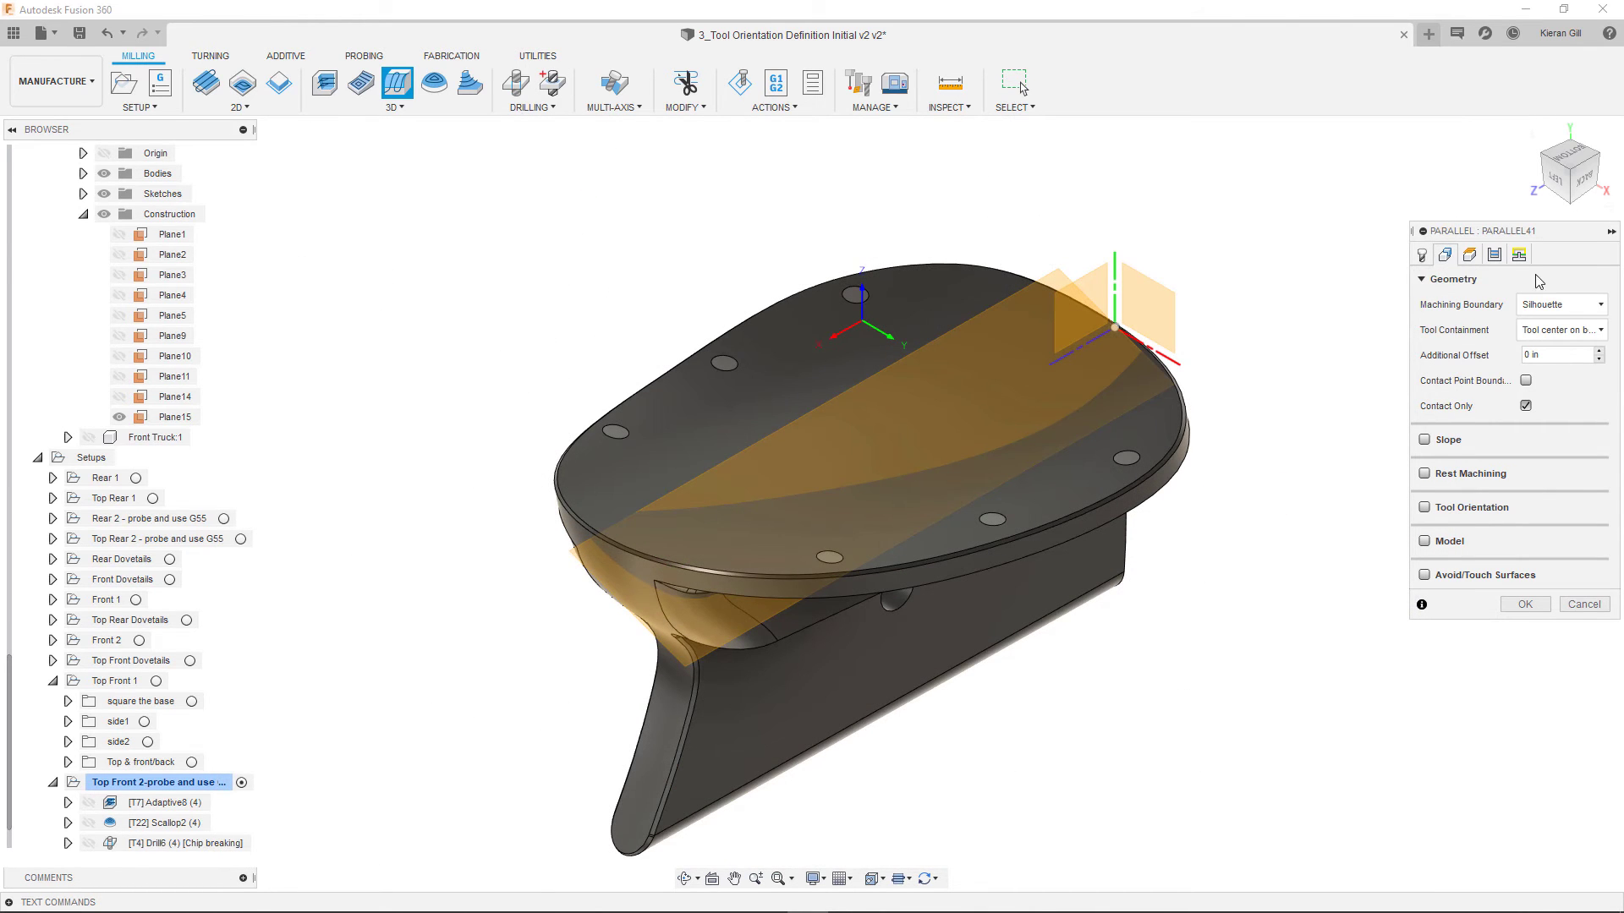
pyautogui.click(1561, 304)
pyautogui.click(1548, 370)
pyautogui.click(1184, 461)
pyautogui.click(1425, 533)
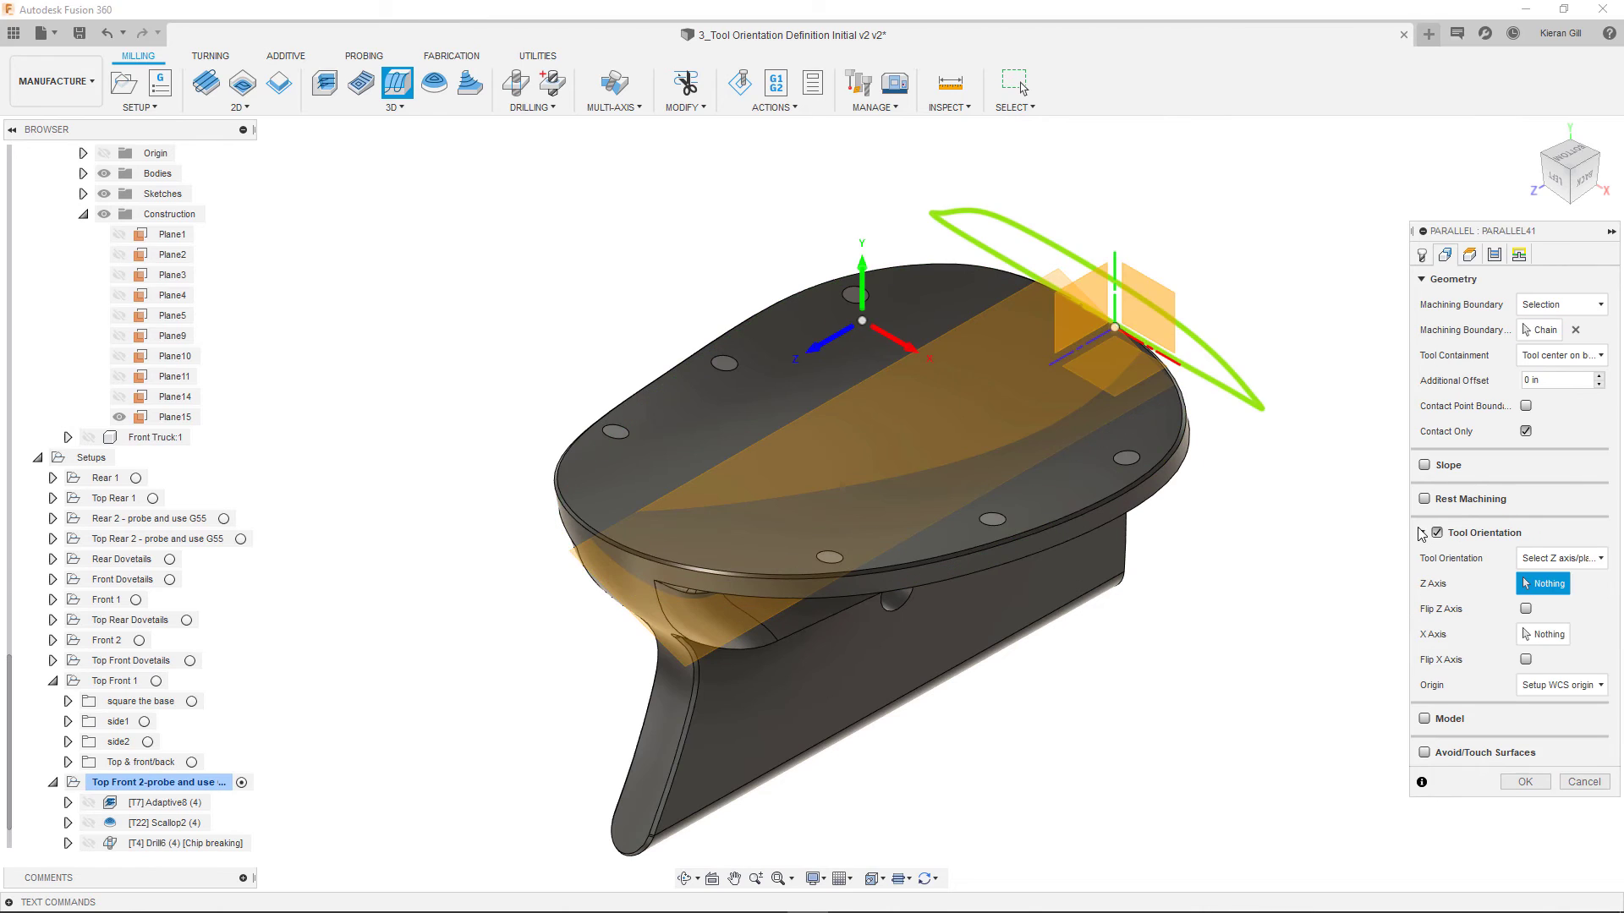
pyautogui.click(888, 393)
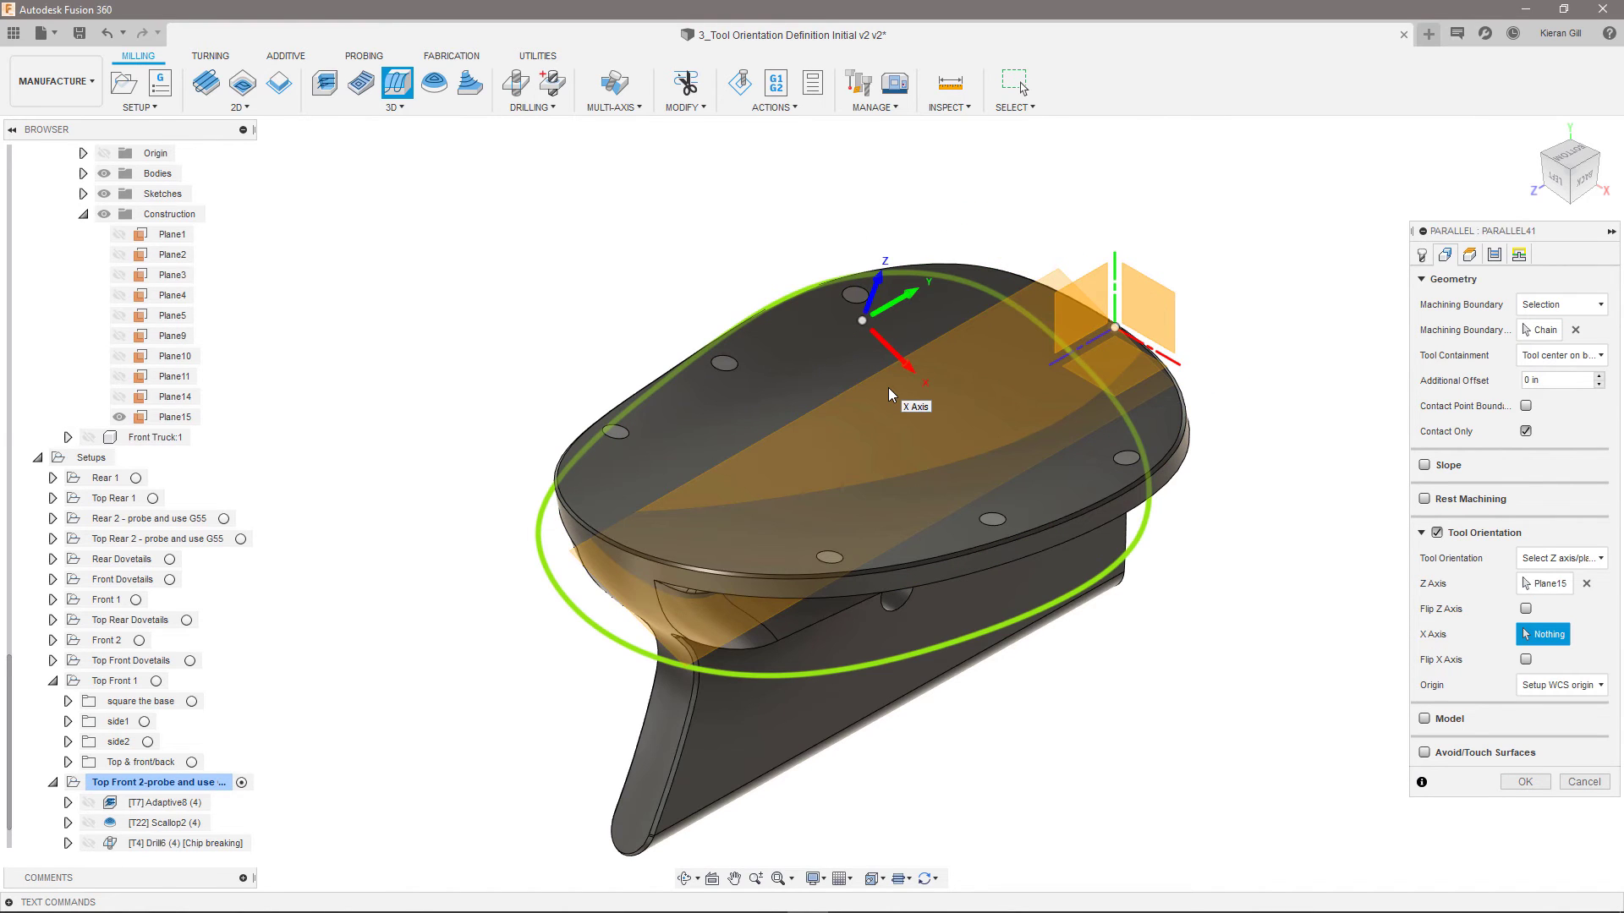
pyautogui.click(1095, 340)
# Set the Parallel41 stepover to 0.02 in and generate the toolpath.
pyautogui.click(1495, 256)
pyautogui.moveTo(1573, 456); pyautogui.dragTo(1562, 456)
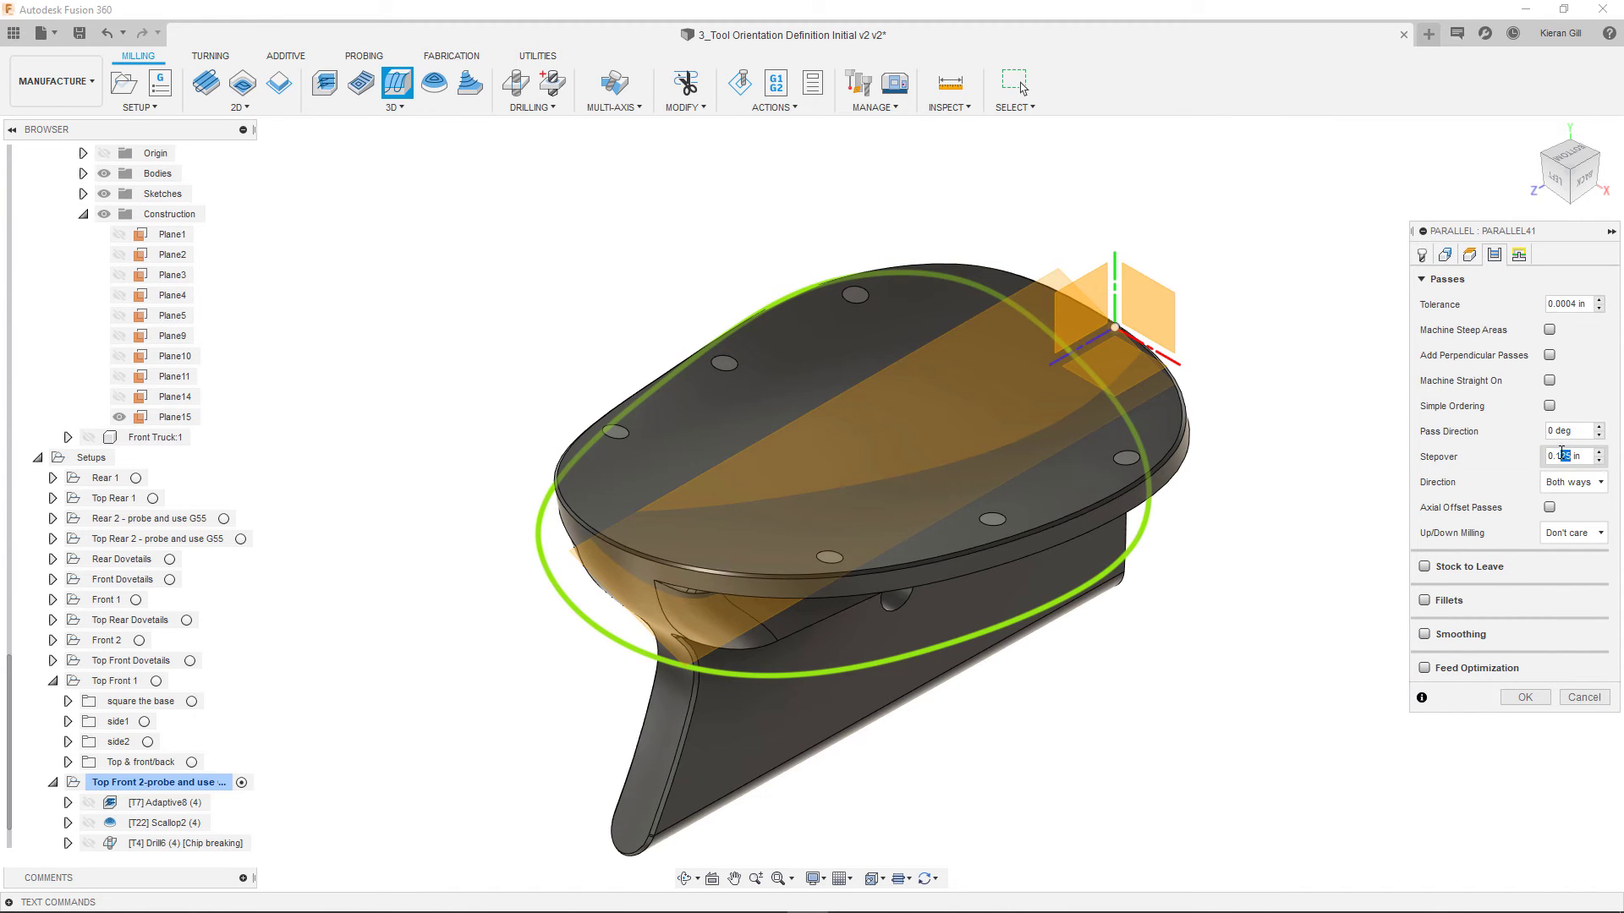
pyautogui.write('02')
pyautogui.click(1469, 255)
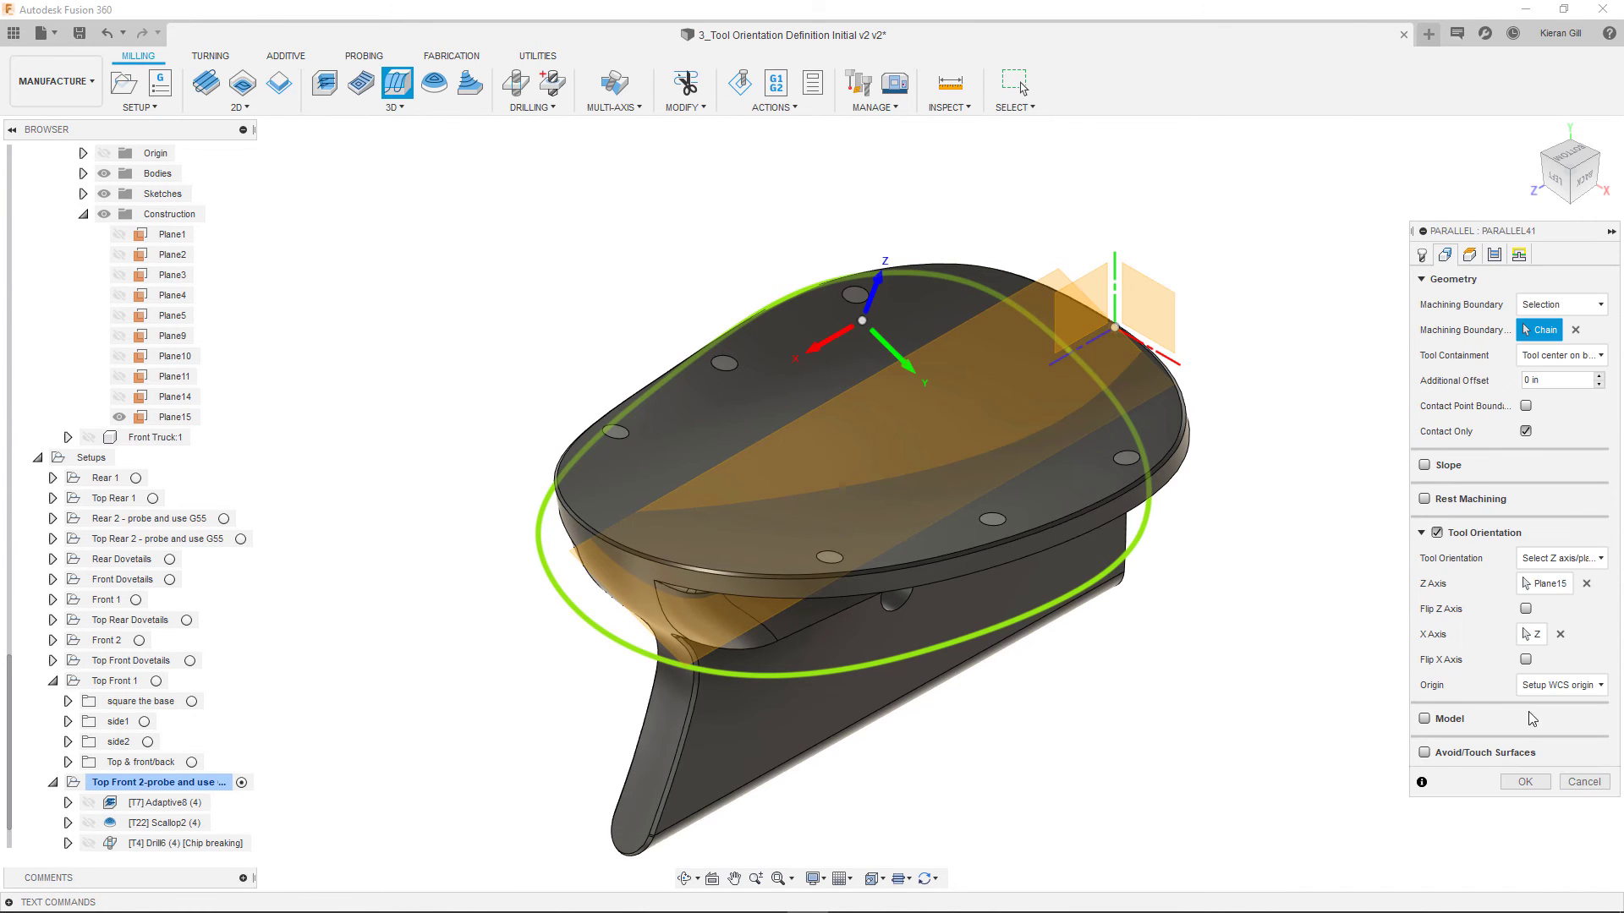
pyautogui.click(1525, 784)
# Hide Plane15, view from the left, and simulate the new toolpath at a low angle across the seat.
pyautogui.click(118, 397)
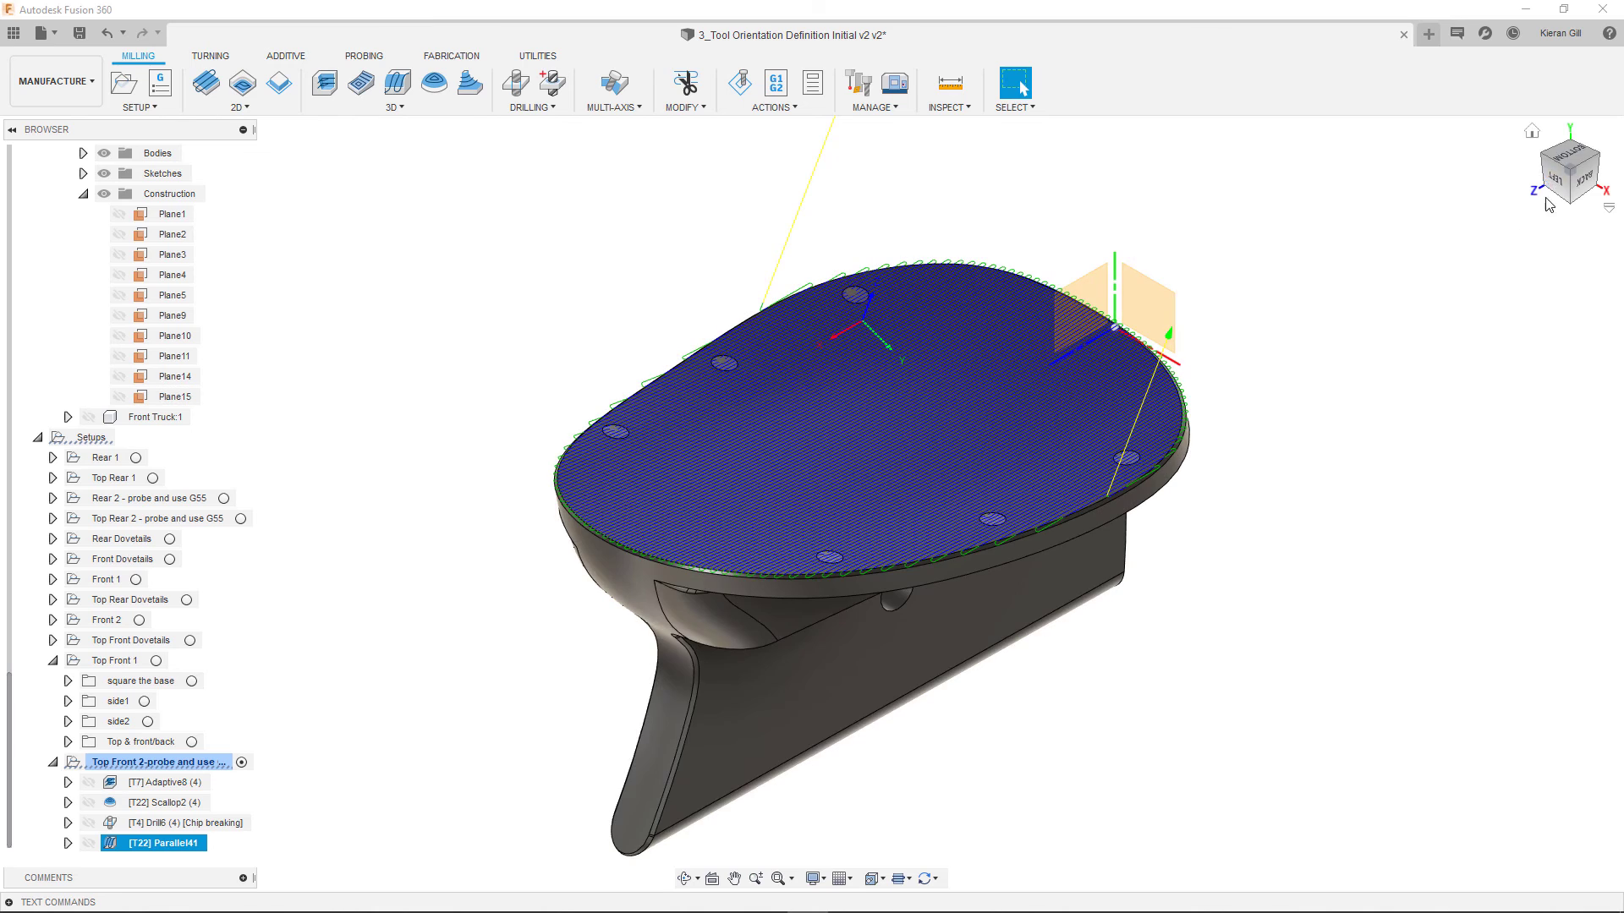
pyautogui.click(1555, 182)
pyautogui.click(740, 82)
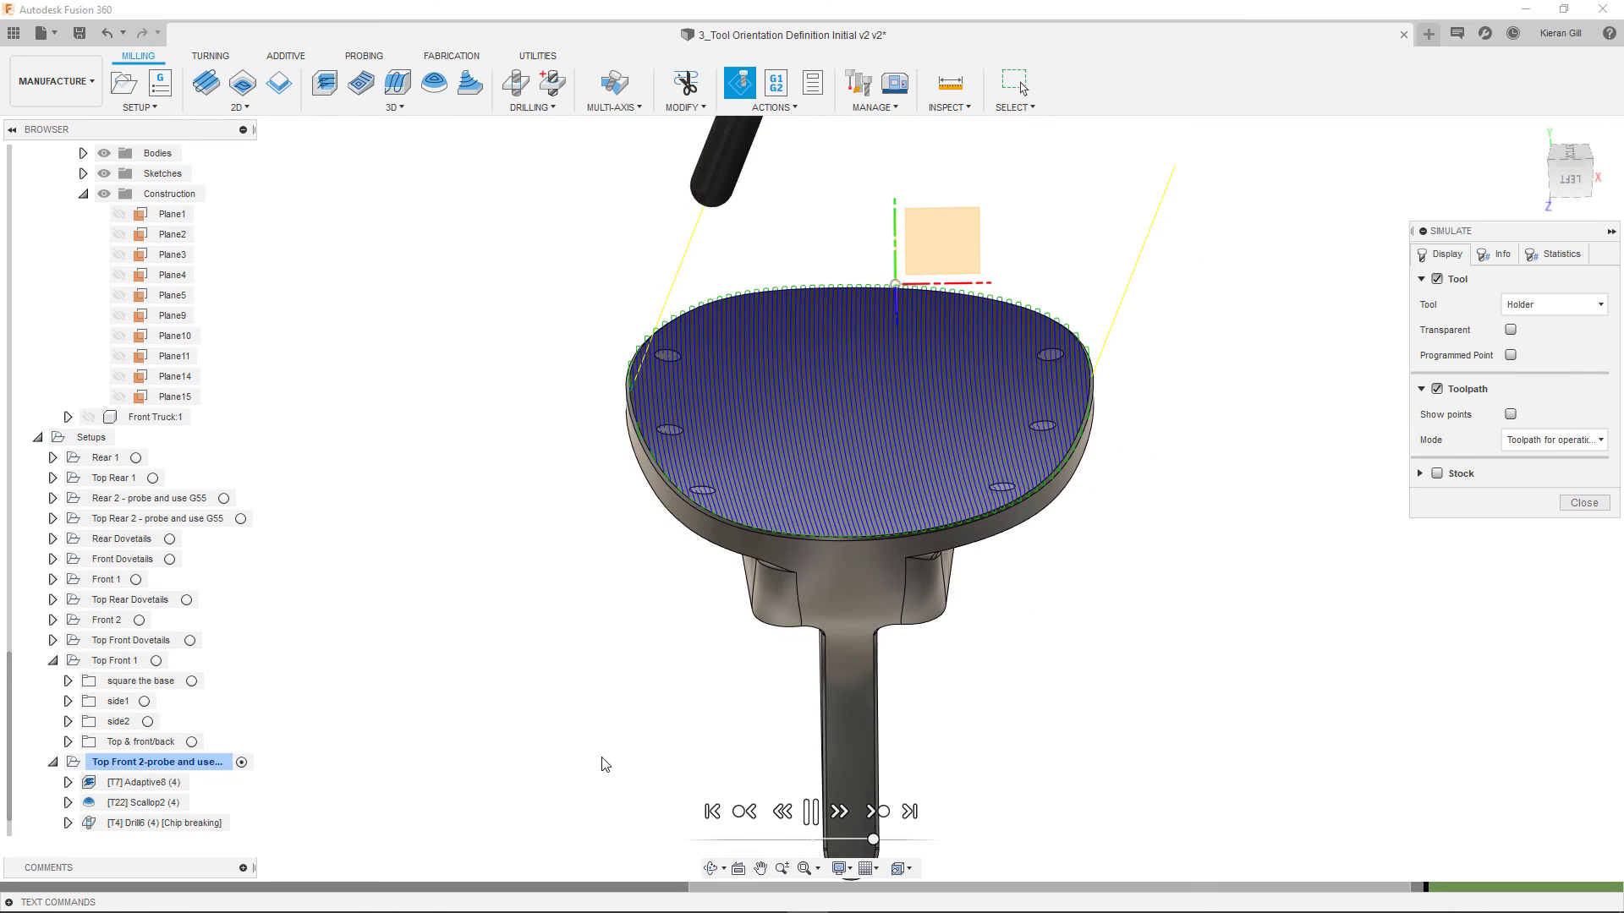
pyautogui.keyDown('shift'); pyautogui.moveTo(627, 714); pyautogui.dragTo(629, 684, button='middle'); pyautogui.keyUp('shift')
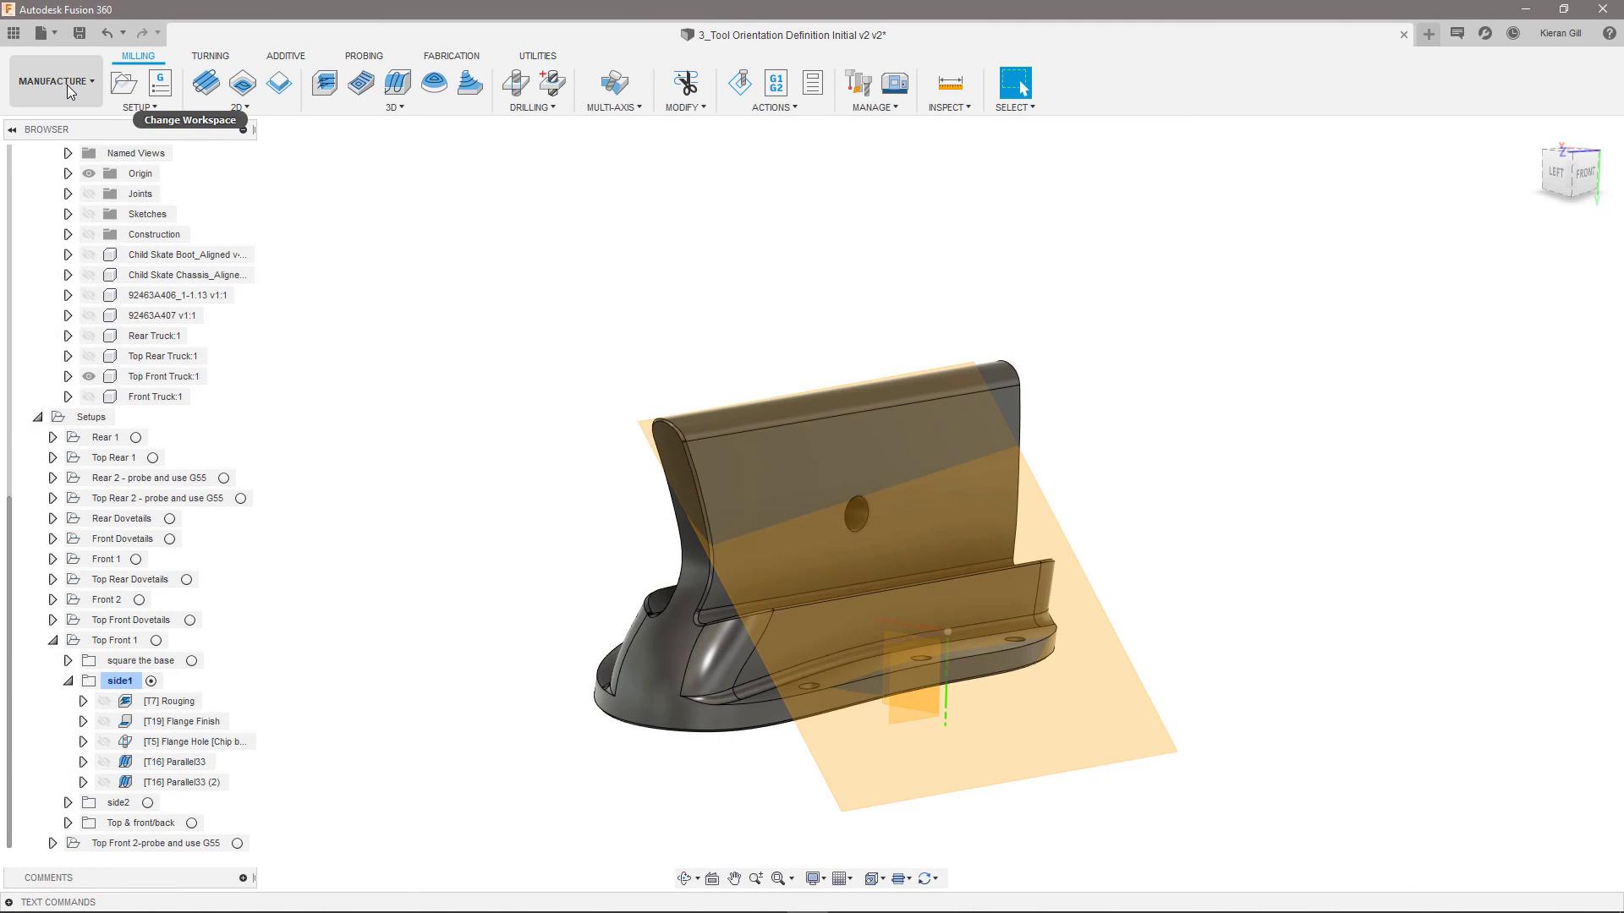
# Return to the Design workspace and start a sketch on the angled Plane17.
pyautogui.click(55, 81)
pyautogui.click(70, 131)
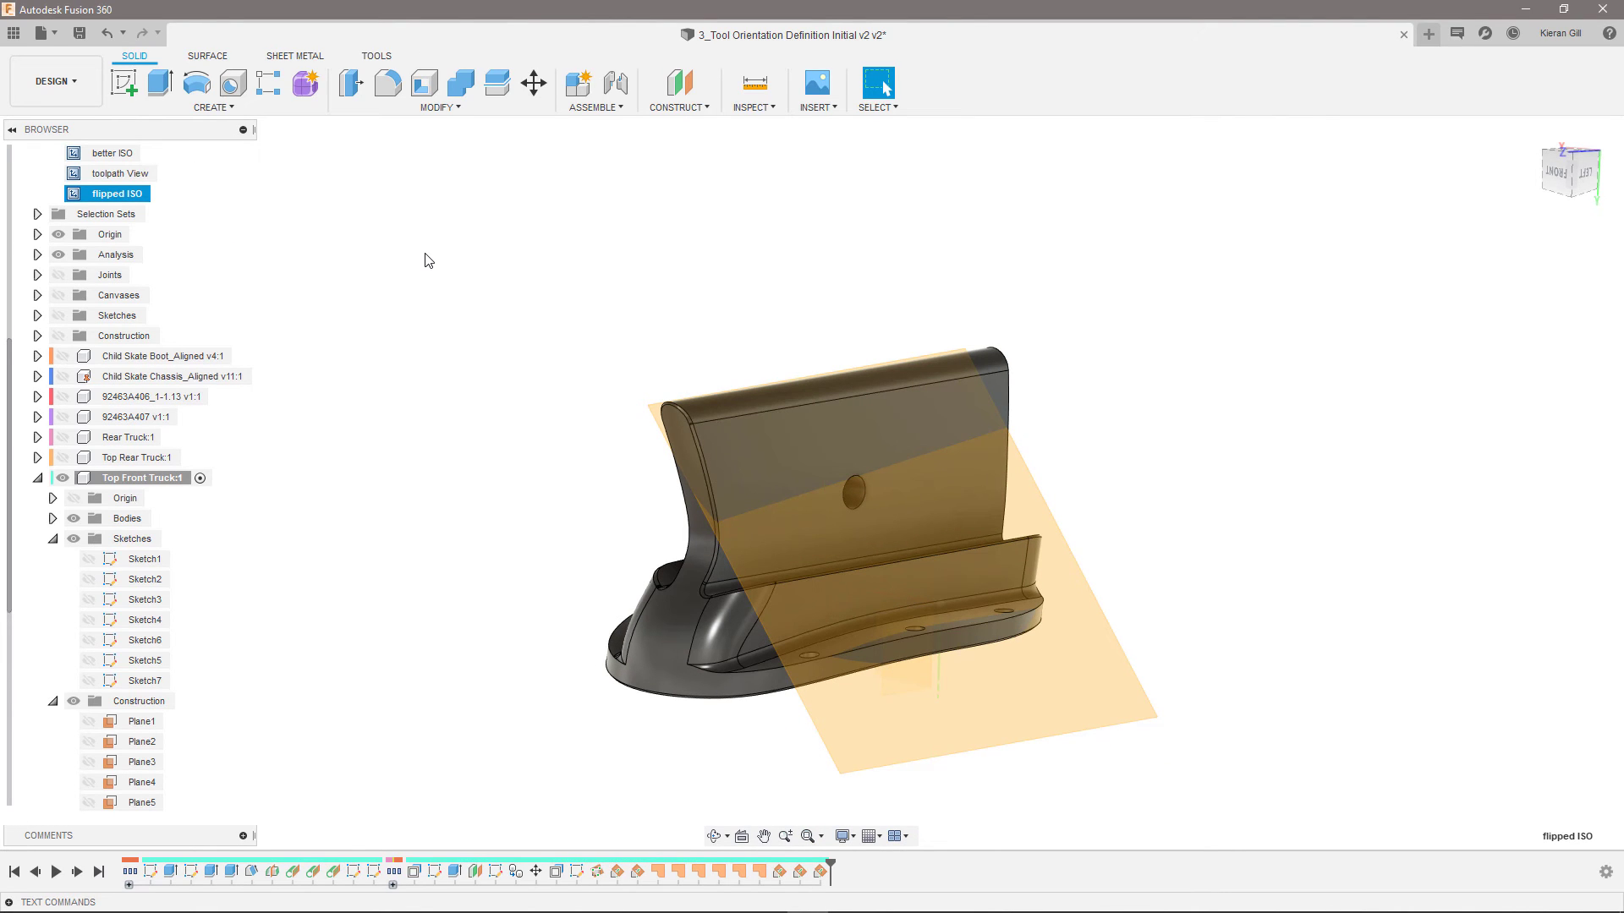
pyautogui.click(885, 733)
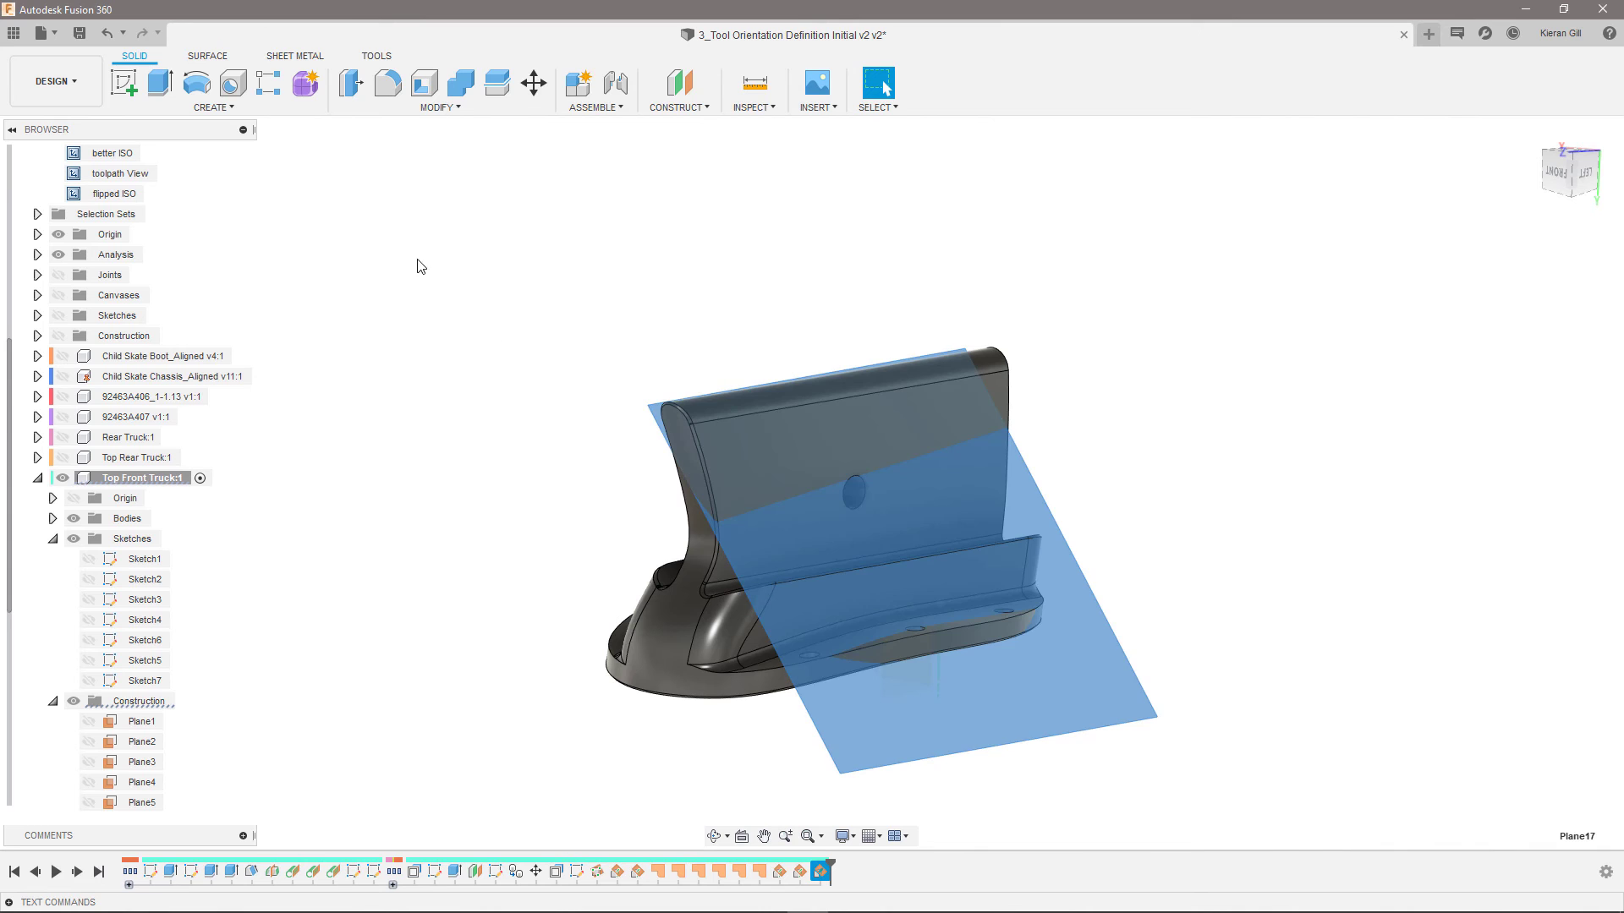
pyautogui.click(124, 85)
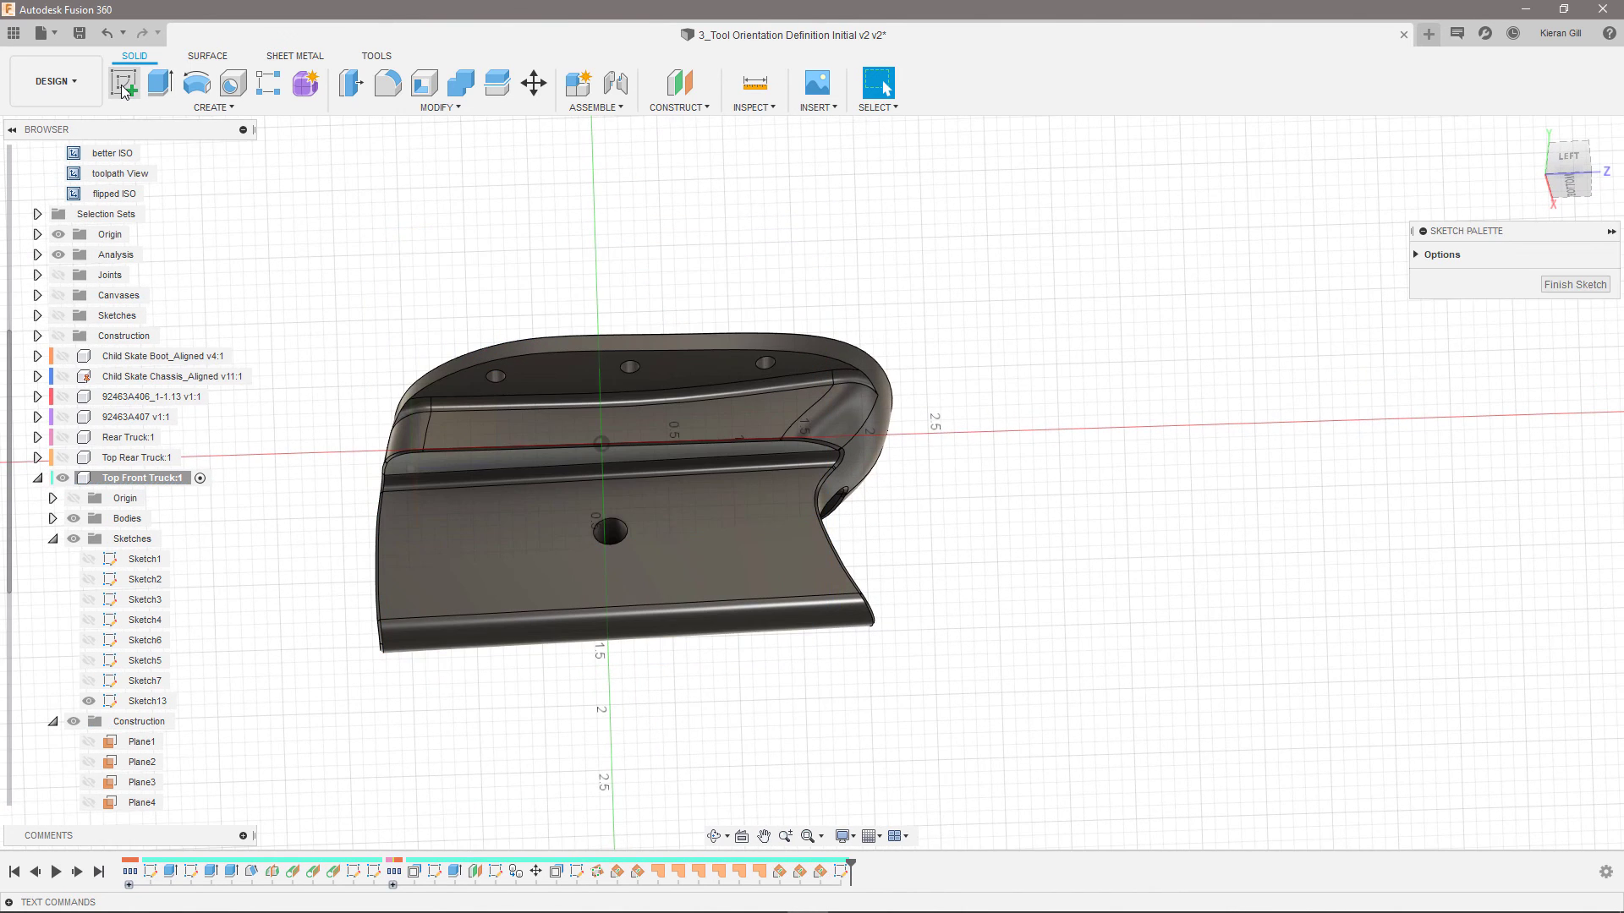
# Draw a 3.840 x 1.000 in two-point rectangle and finish the sketch.
pyautogui.click(160, 82)
pyautogui.click(375, 319)
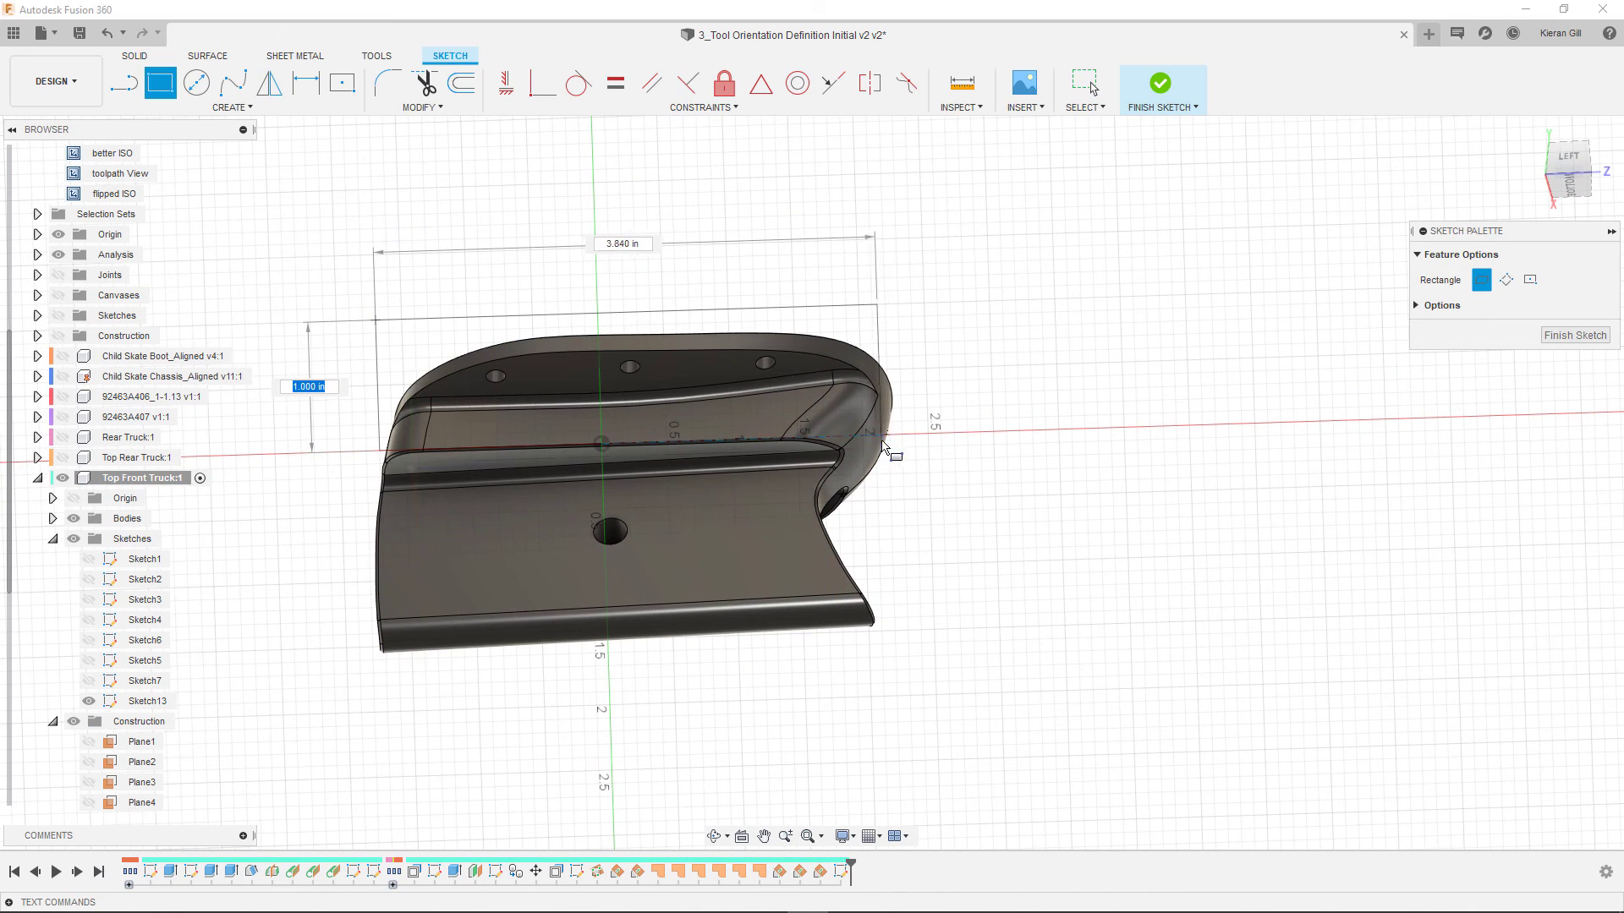
pyautogui.click(885, 449)
pyautogui.press('Escape')
pyautogui.click(742, 326)
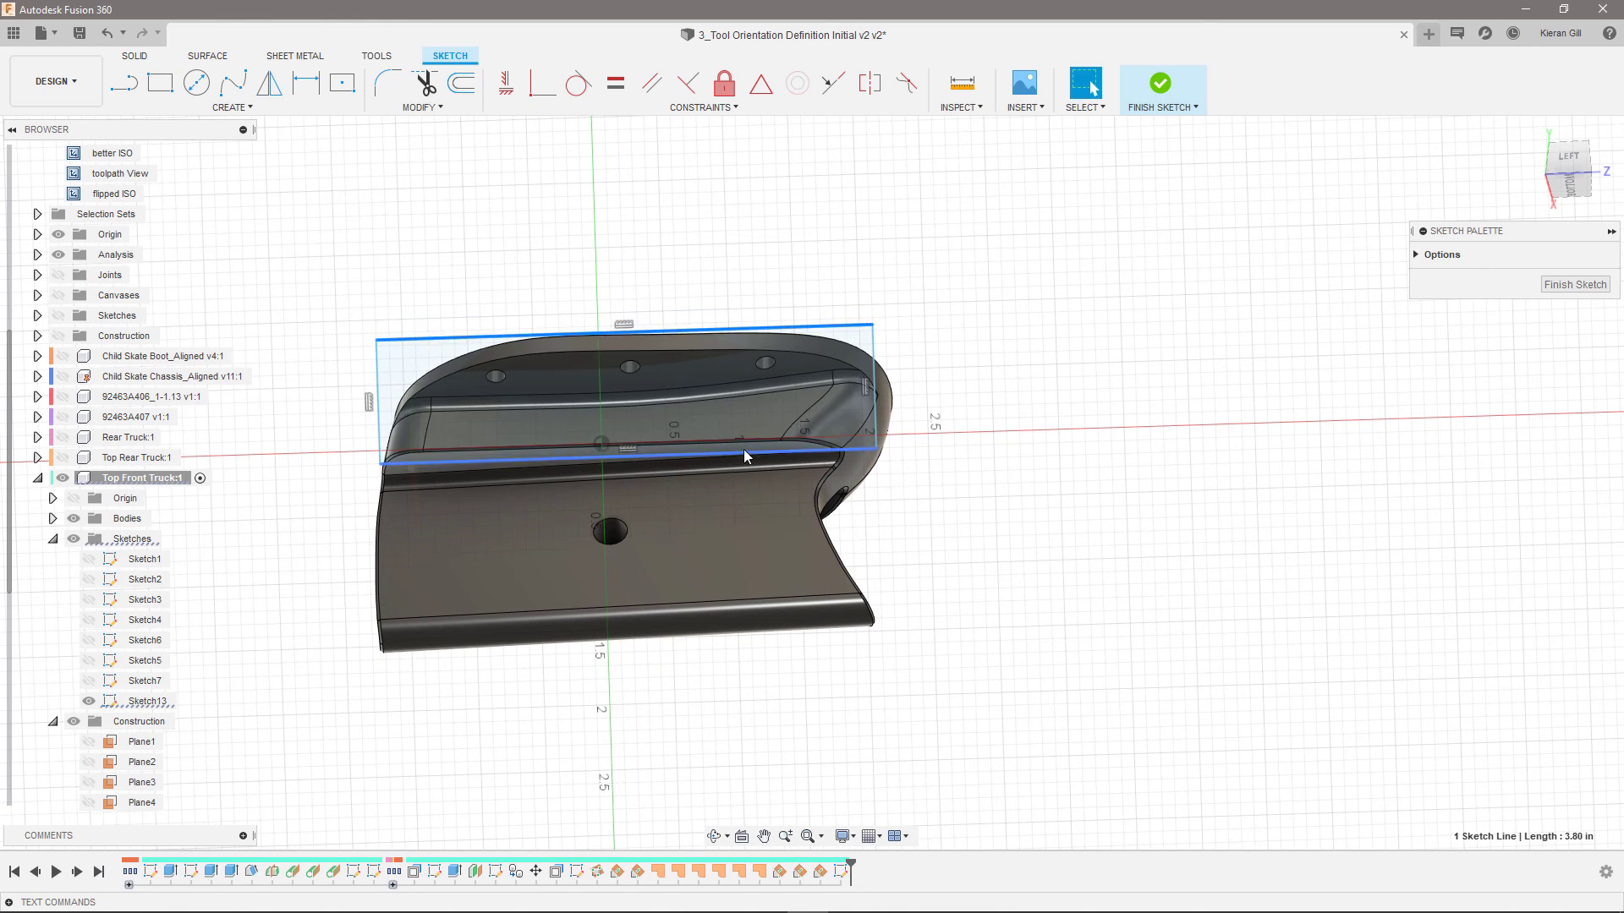
pyautogui.click(1566, 286)
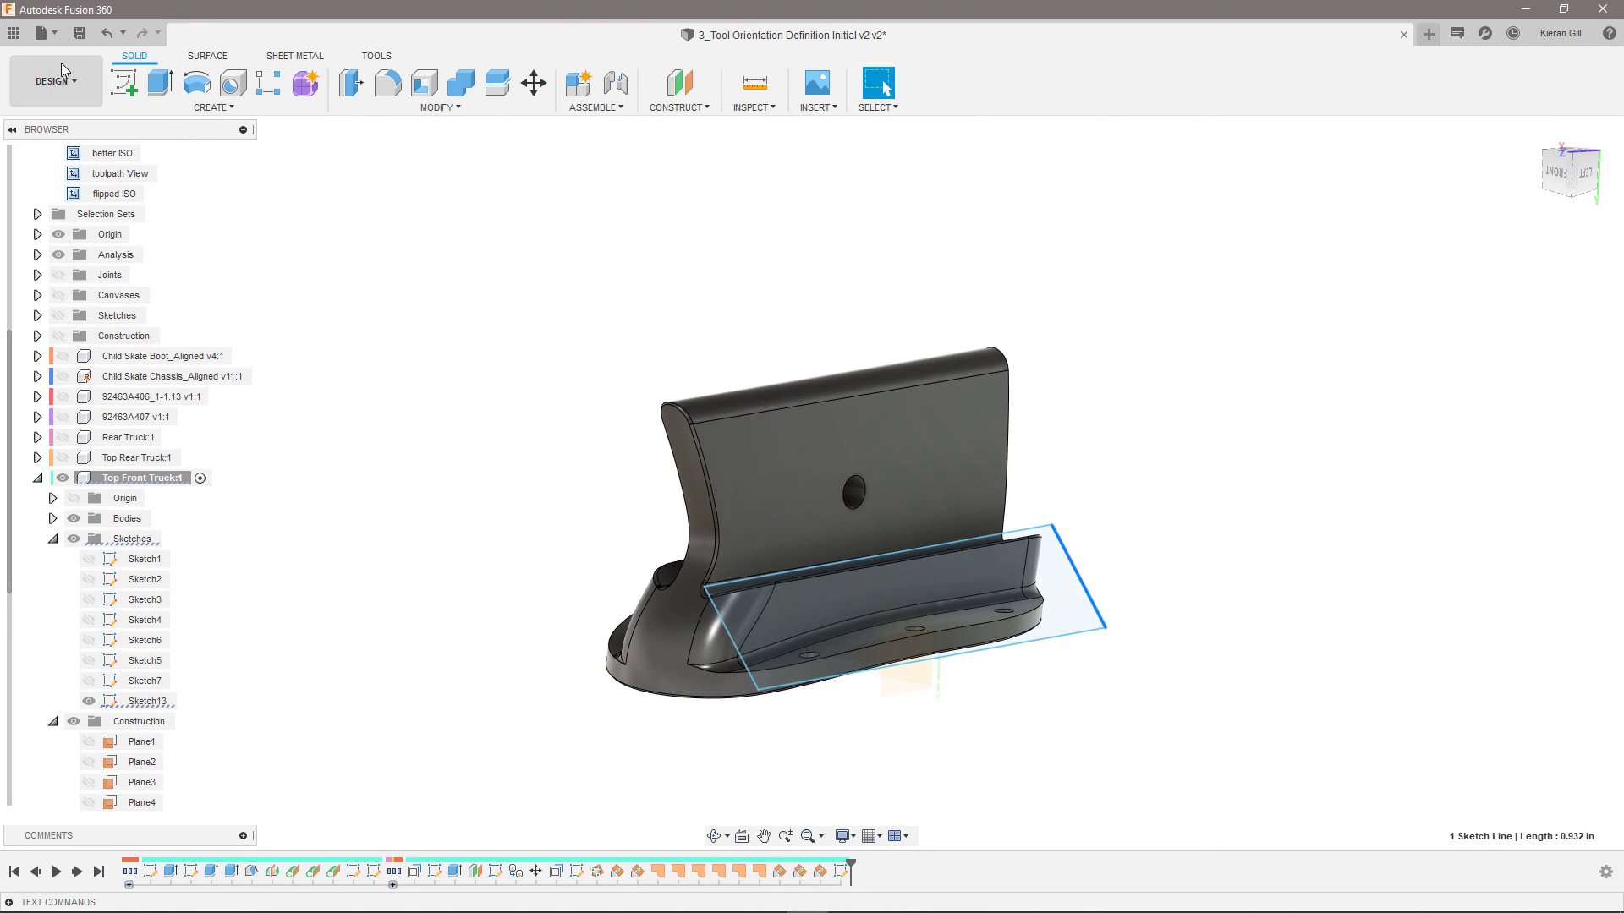
# In Manufacture, create a 3D Parallel operation with its machining boundary set to Selection.
pyautogui.click(46, 67)
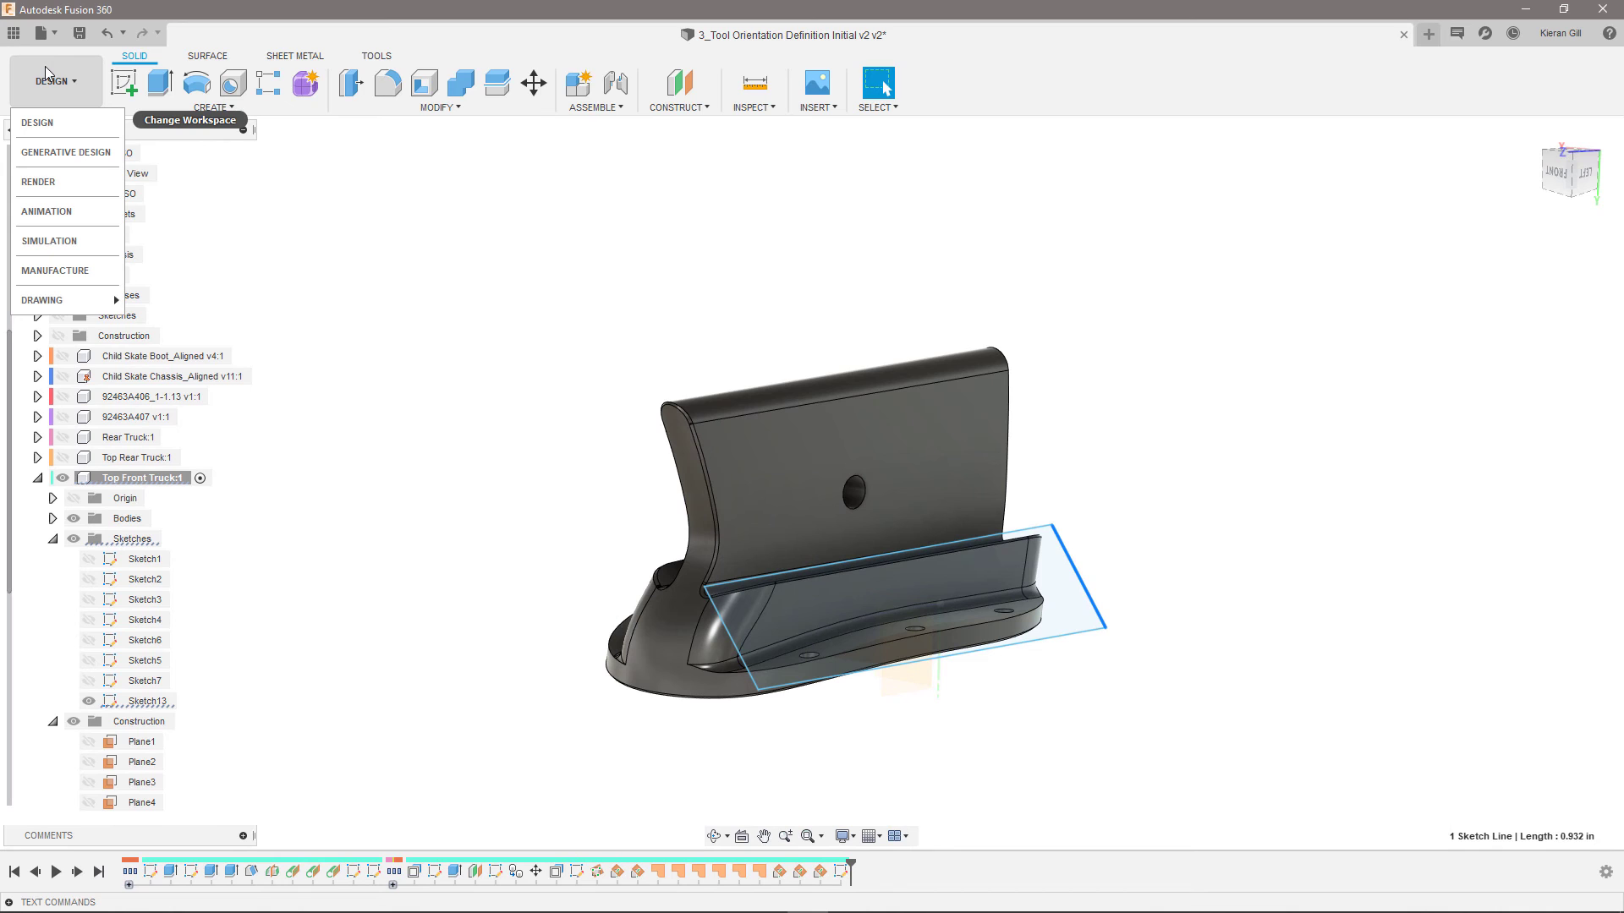
pyautogui.click(54, 271)
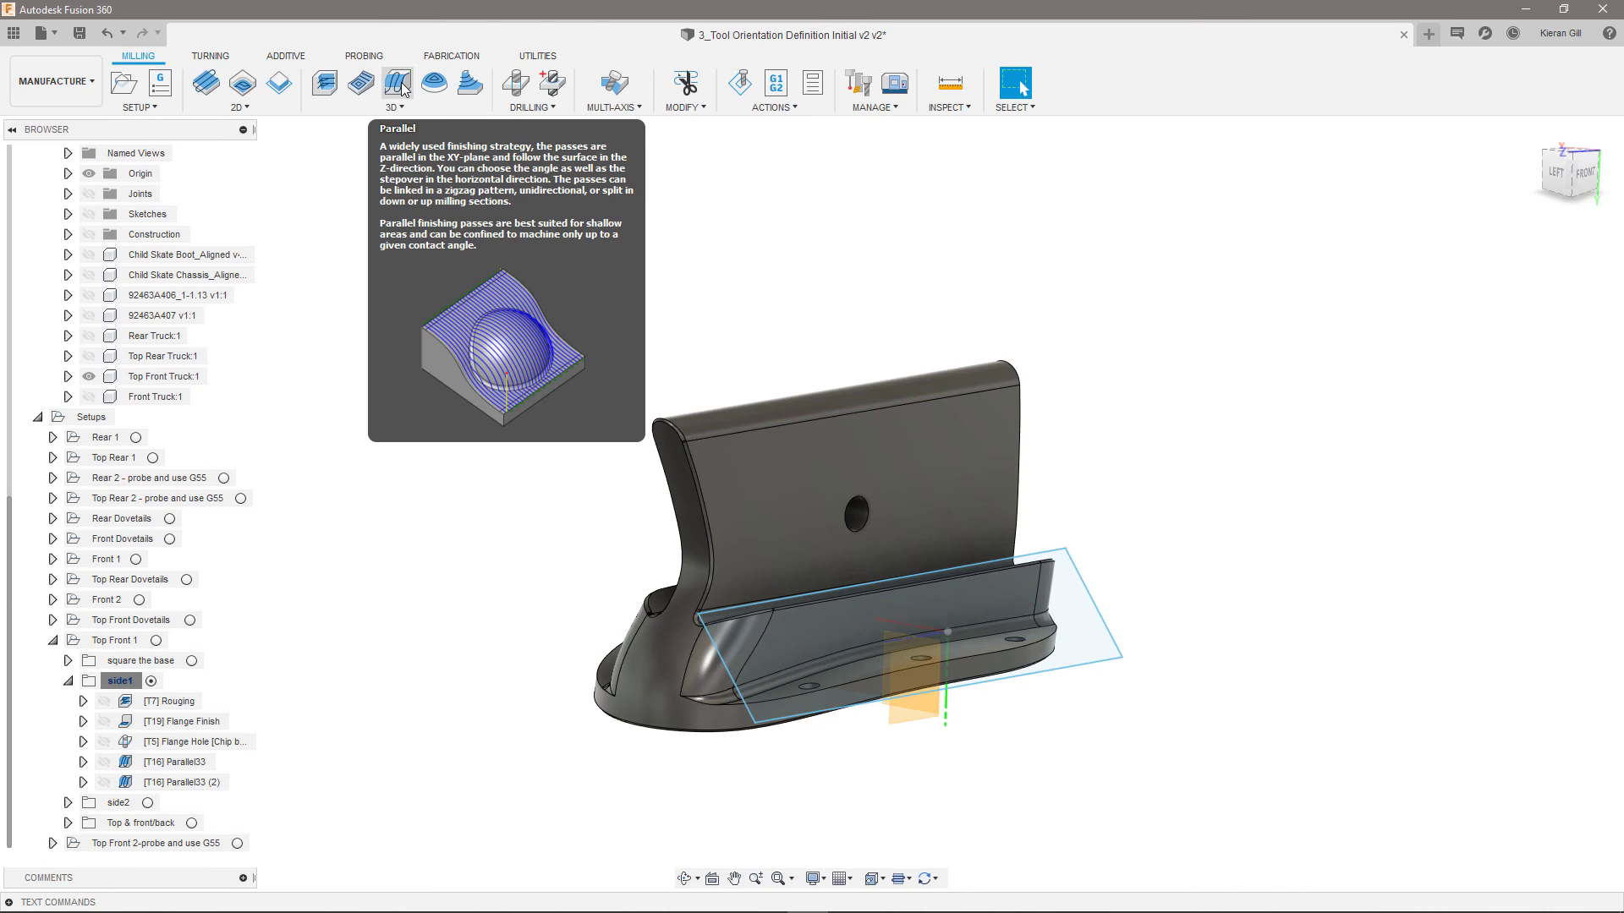
pyautogui.click(398, 83)
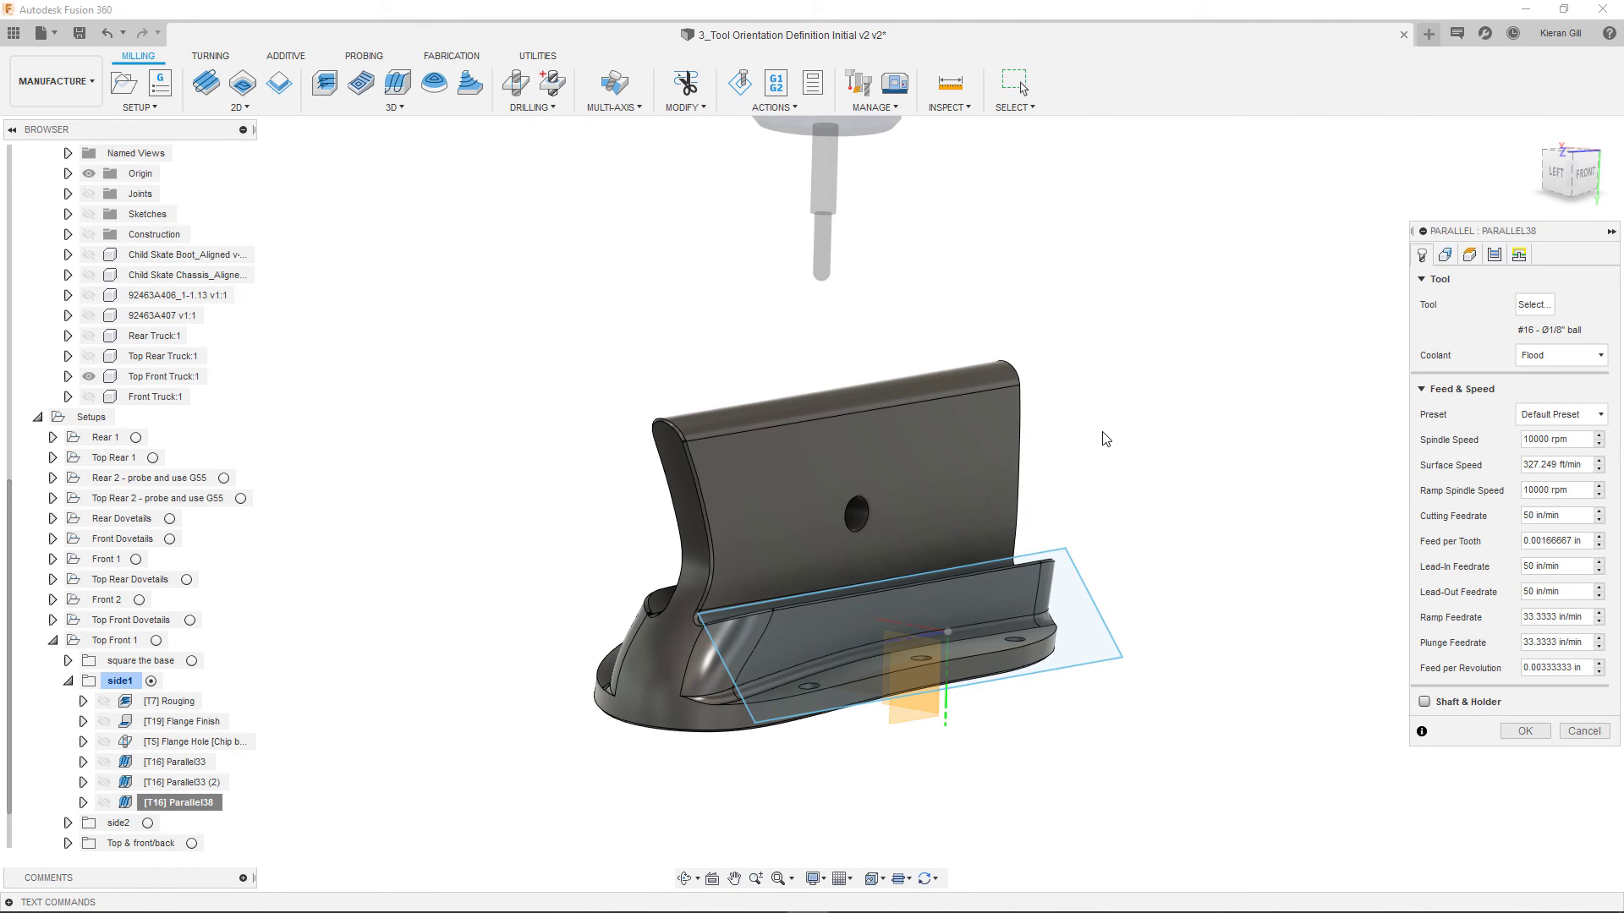
pyautogui.click(1445, 255)
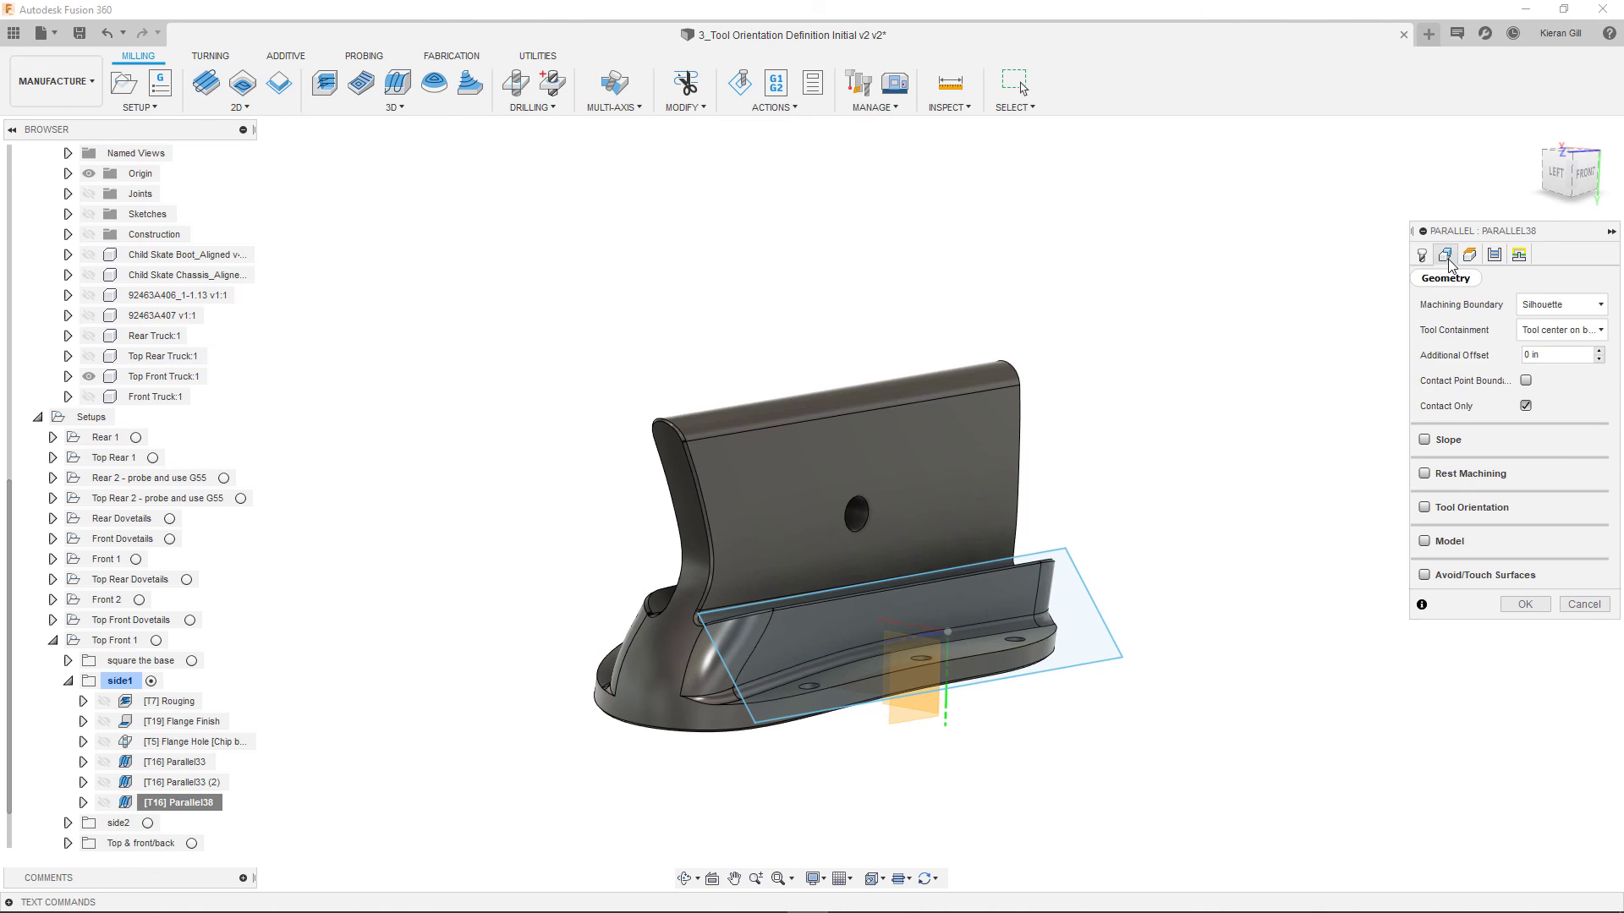
pyautogui.click(1562, 305)
pyautogui.click(1556, 365)
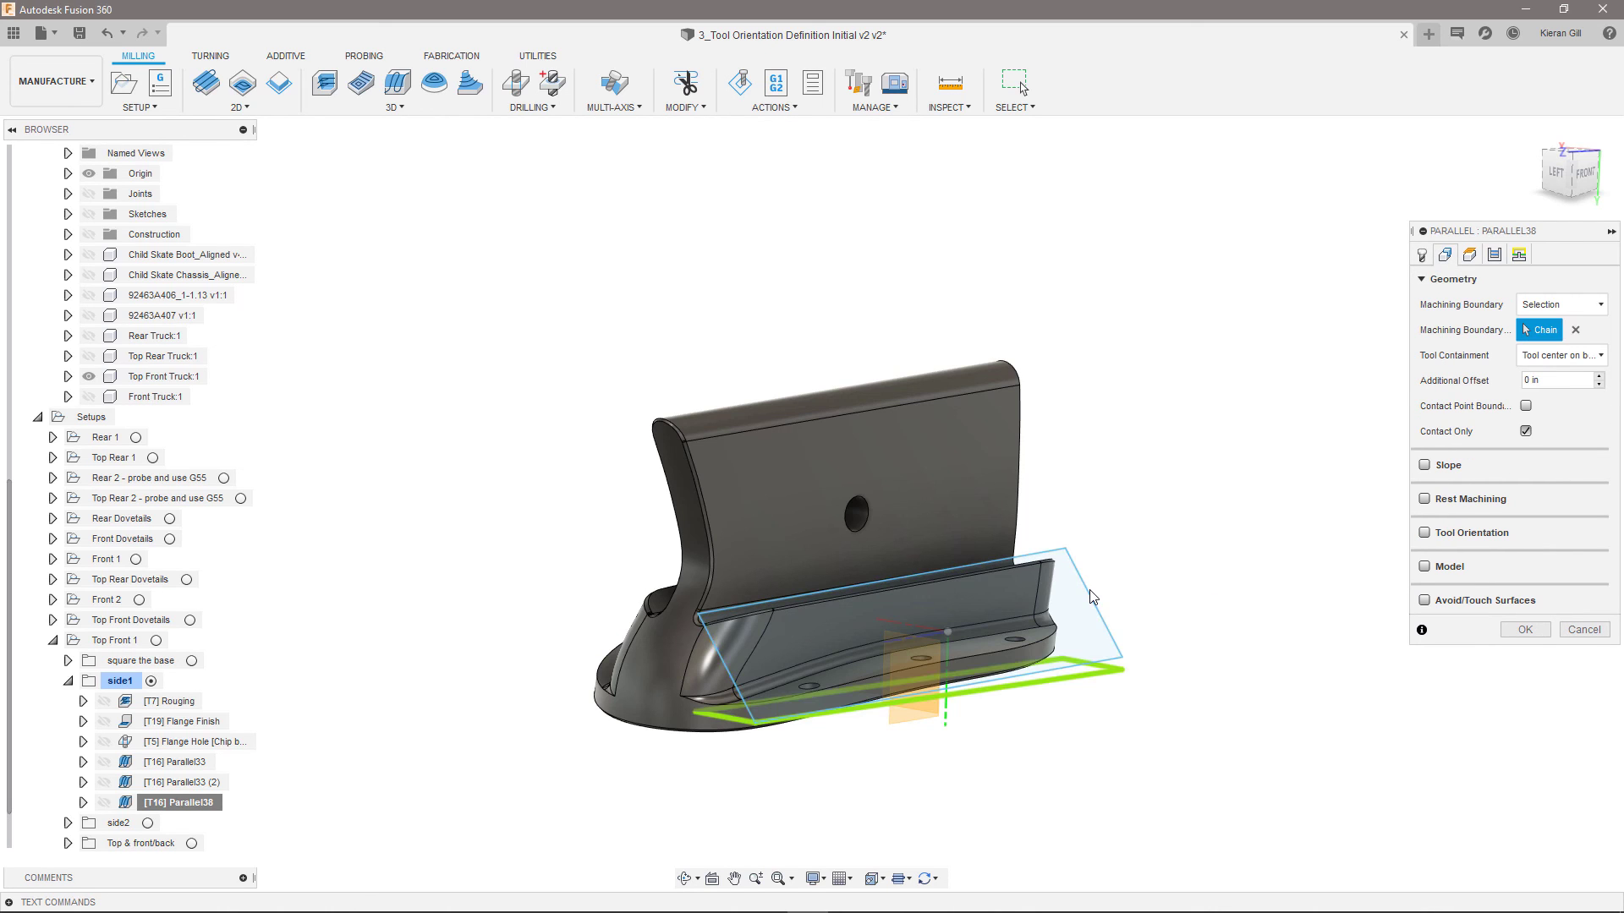
# Enable tool orientation and use Plane17 from the Top Front Truck as the tool Z axis.
pyautogui.click(1425, 533)
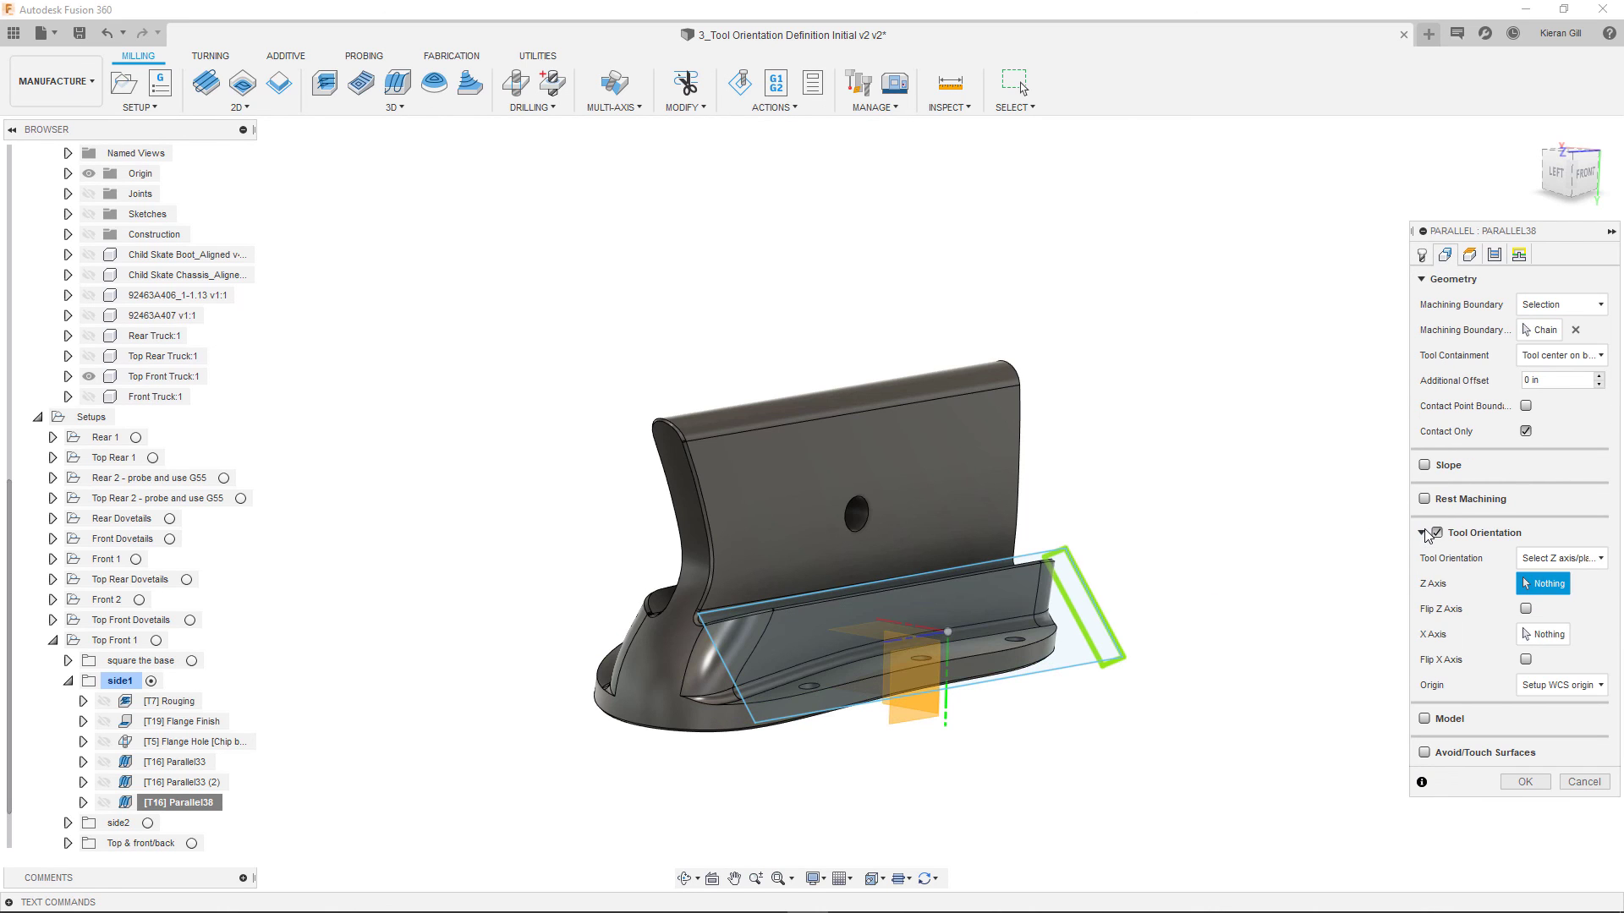
pyautogui.click(68, 214)
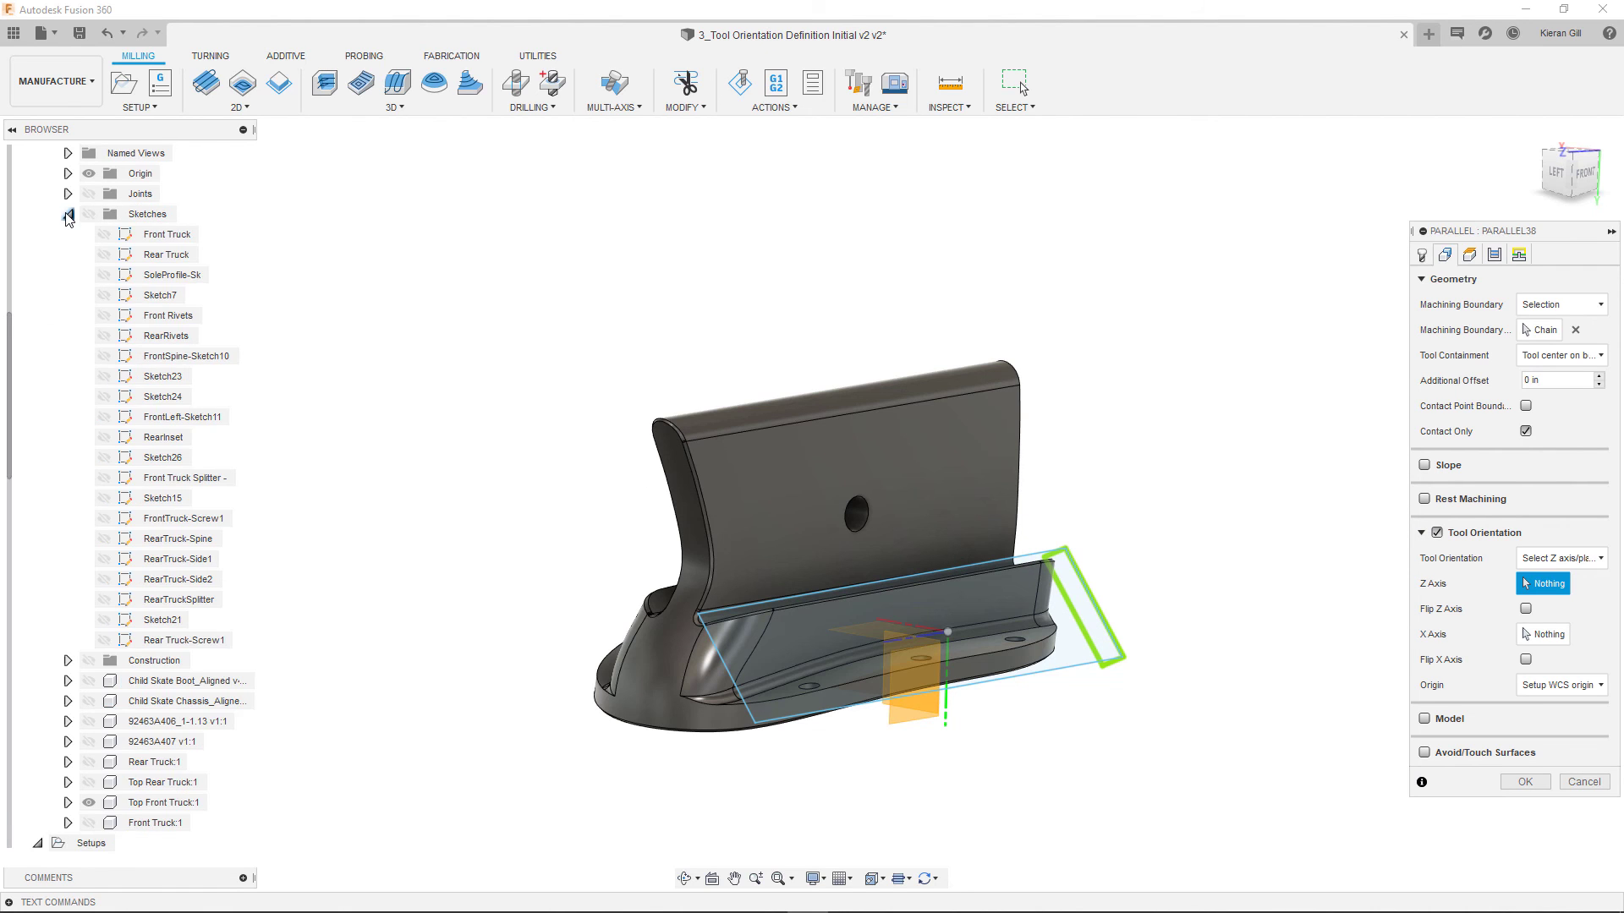
pyautogui.click(67, 214)
pyautogui.click(68, 234)
pyautogui.click(68, 234)
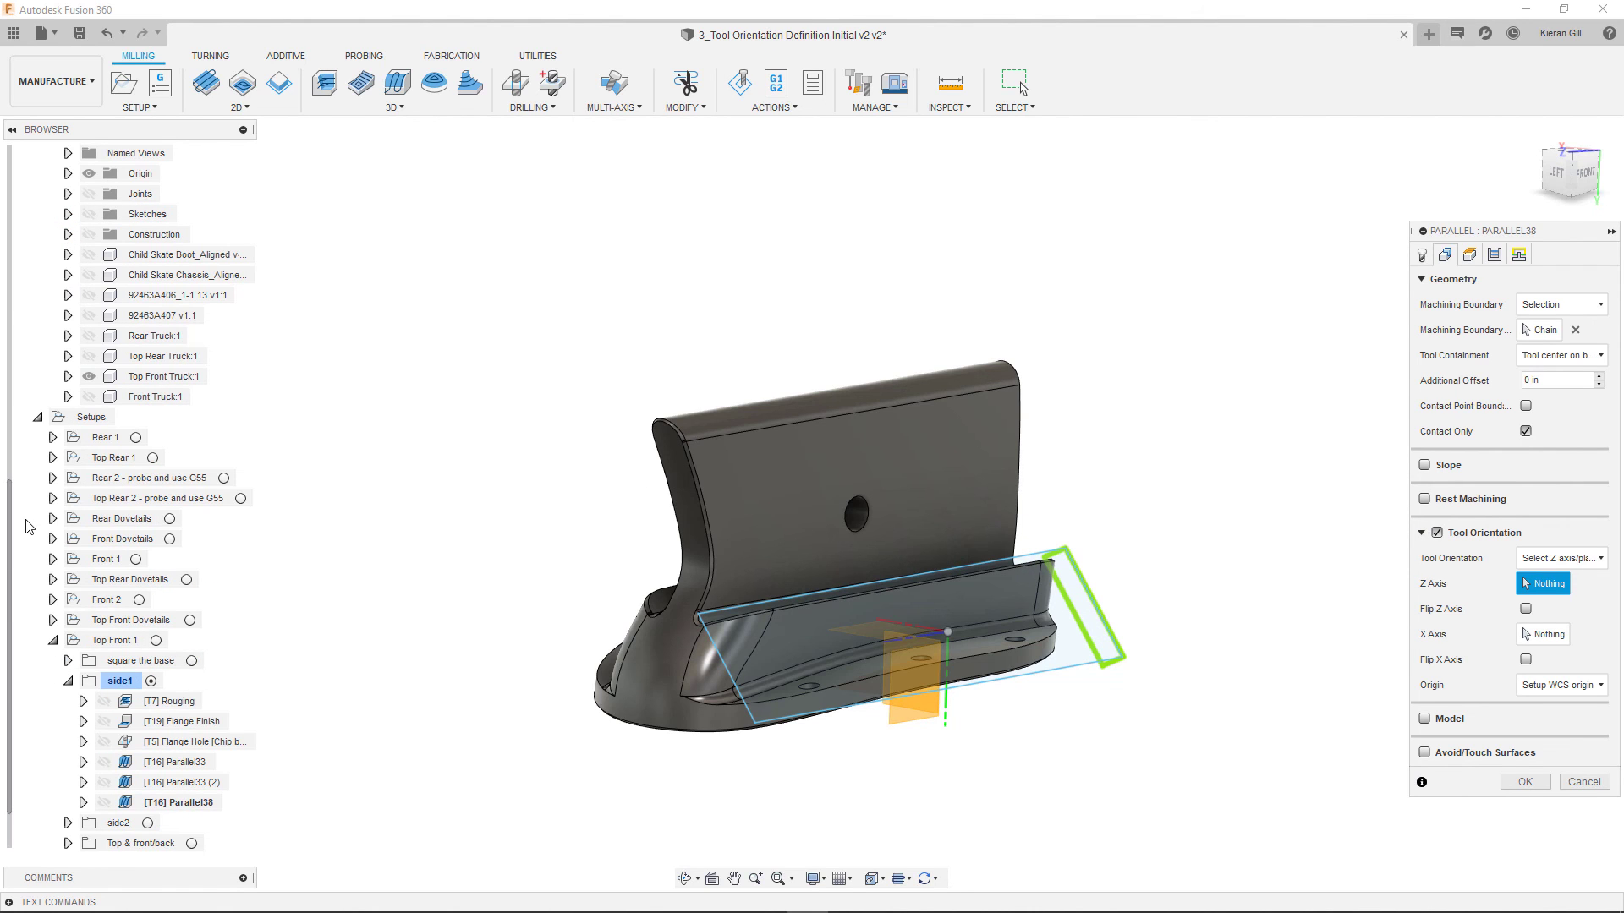
pyautogui.click(68, 377)
pyautogui.click(119, 681)
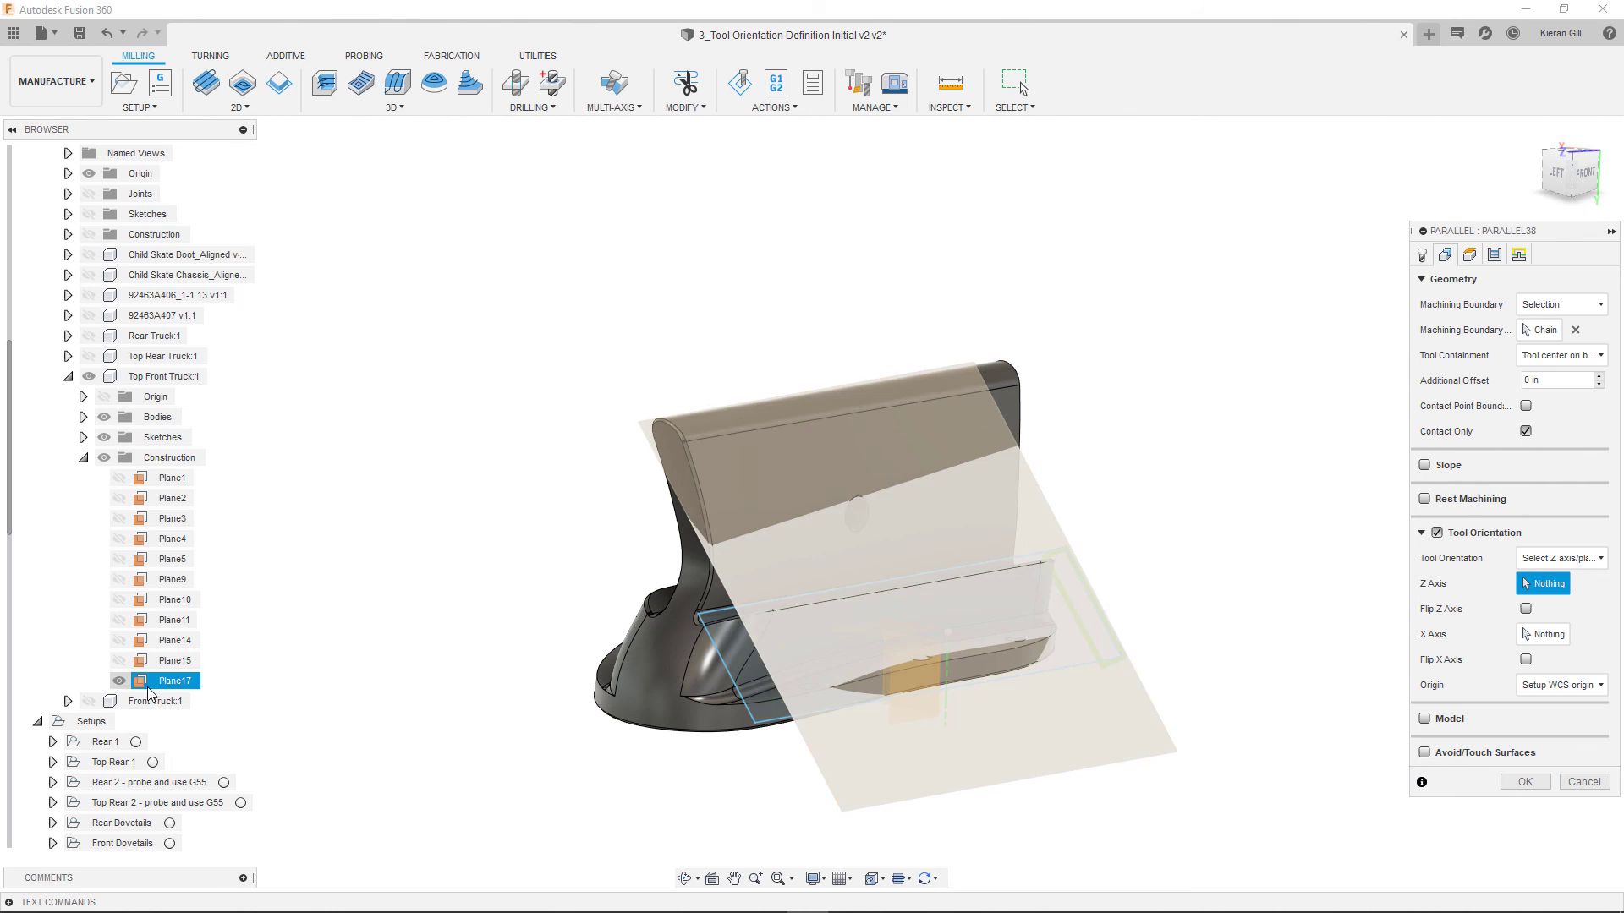
pyautogui.click(1053, 759)
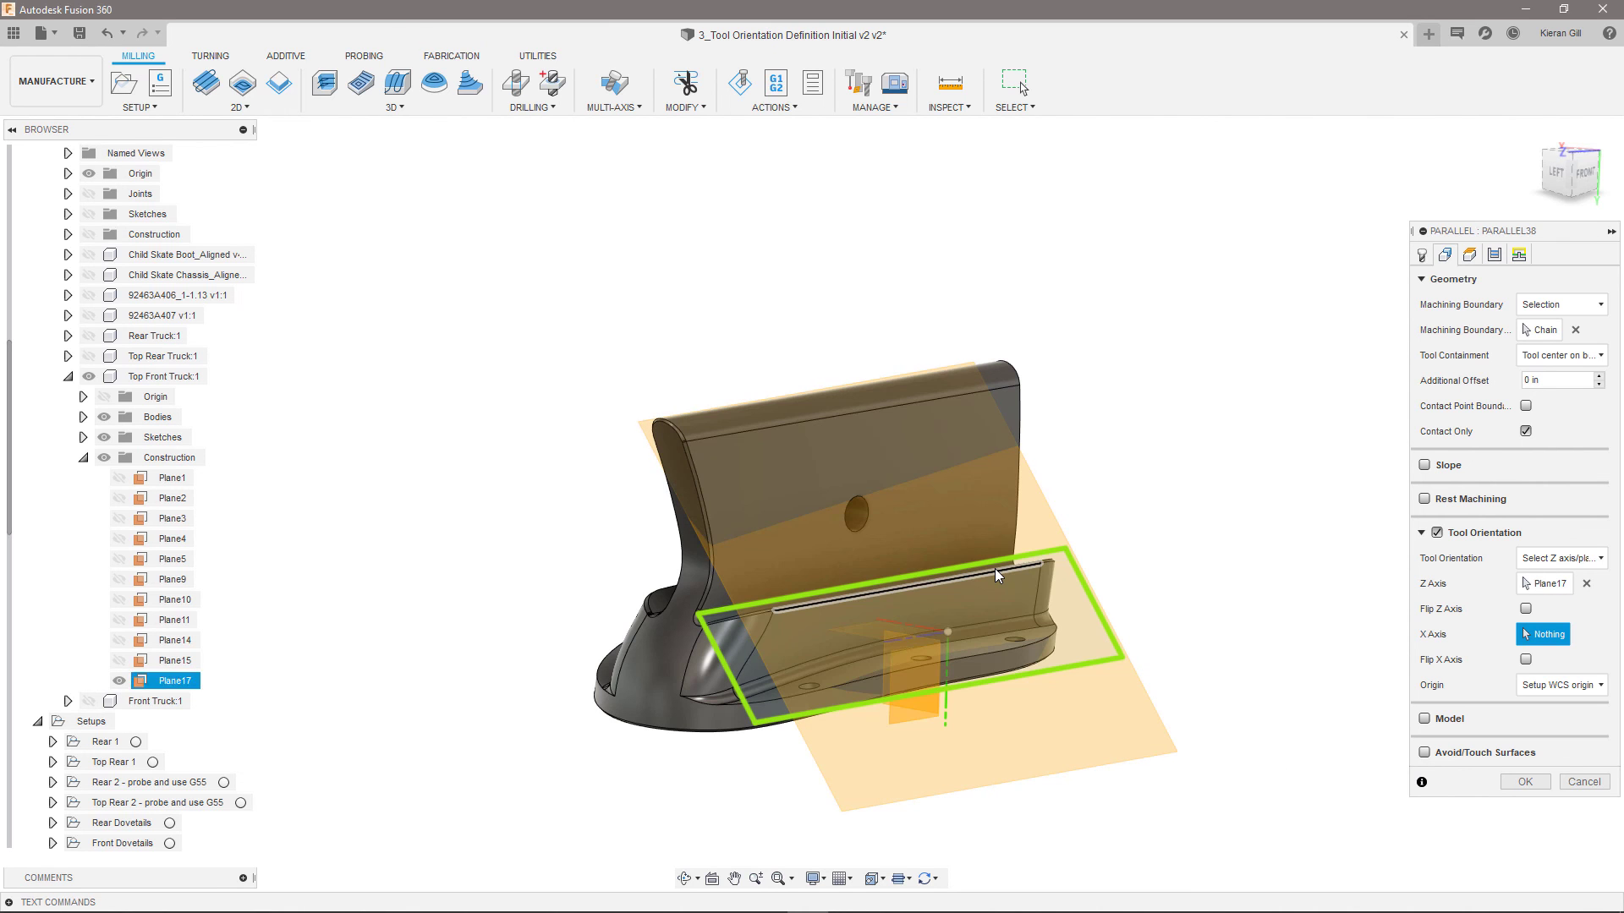
pyautogui.press('Return')
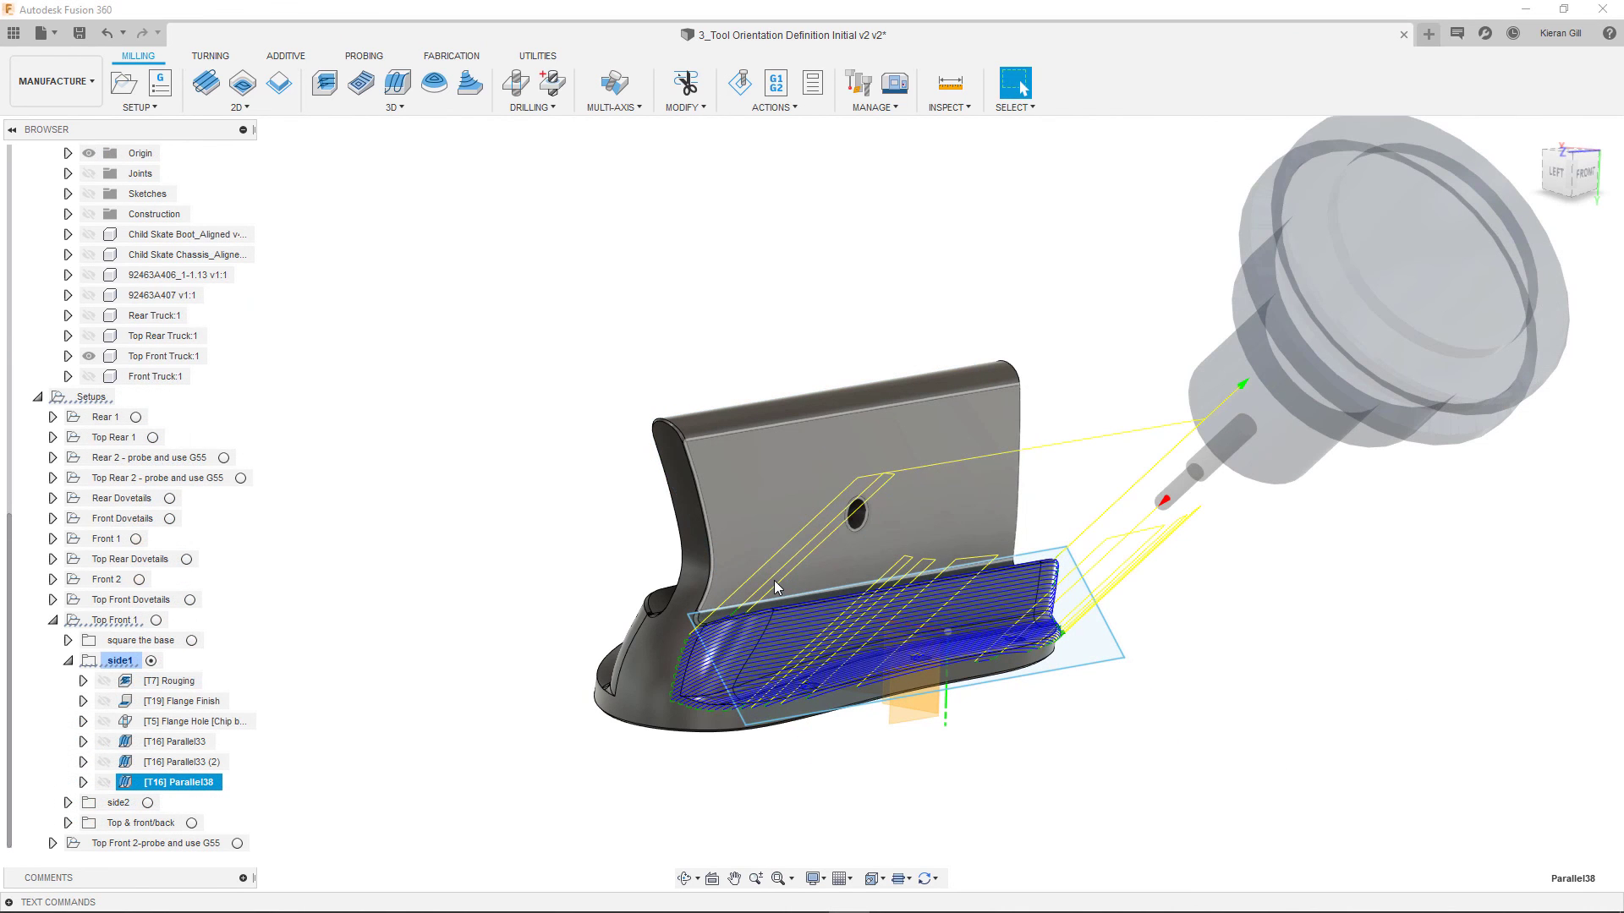
pyautogui.press('F4')
pyautogui.keyDown('shift'); pyautogui.moveTo(756, 582); pyautogui.dragTo(790, 587, button='middle'); pyautogui.keyUp('shift')
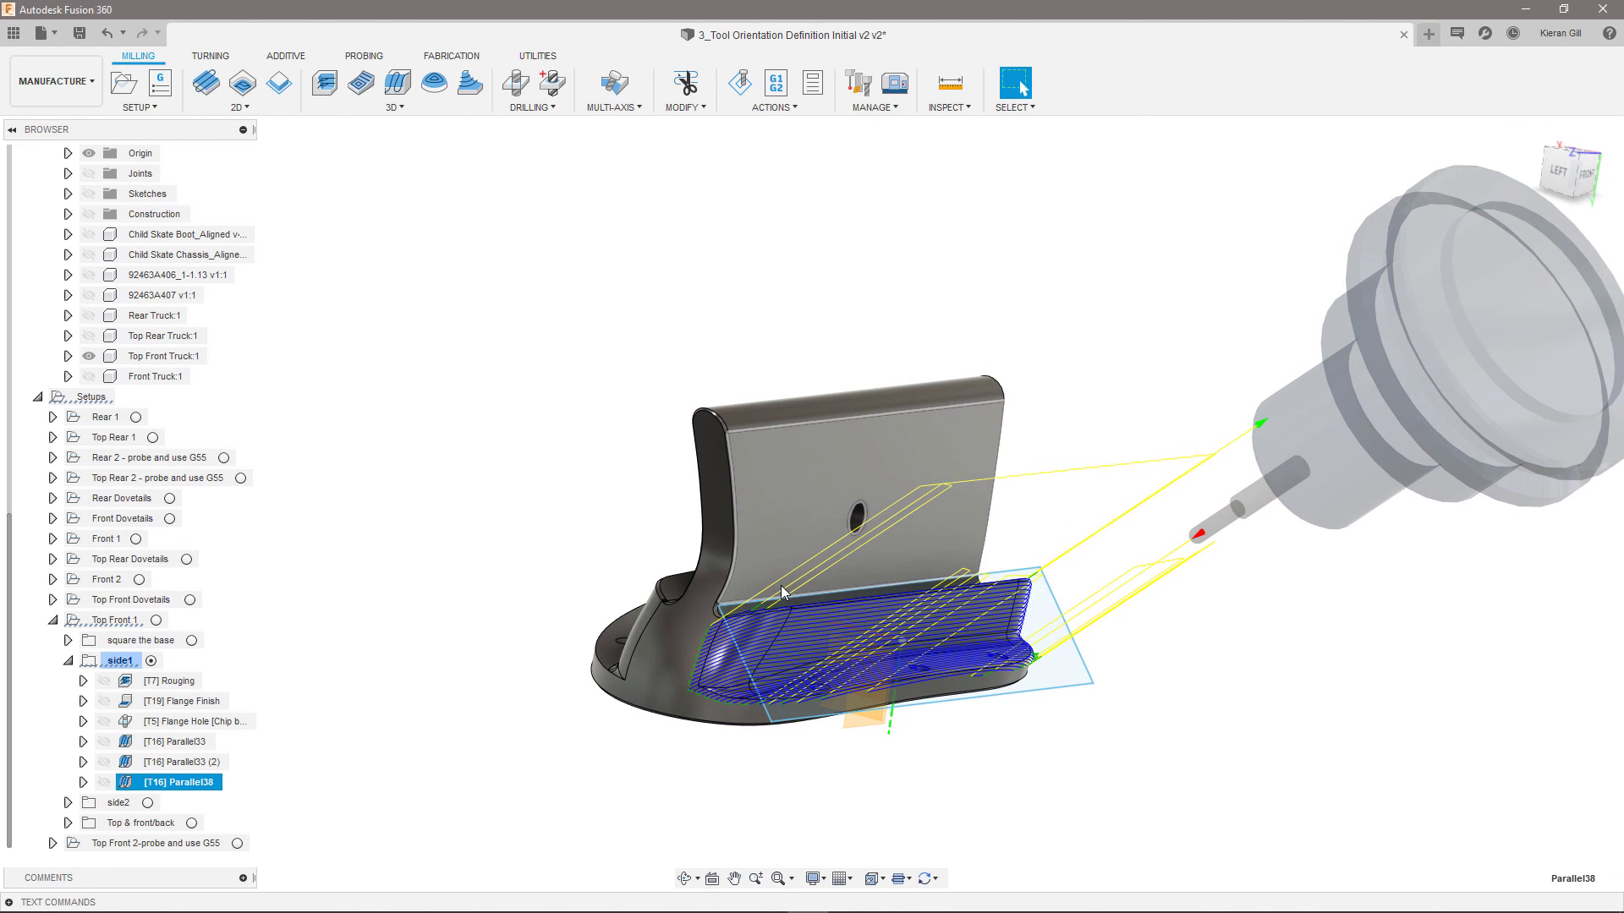